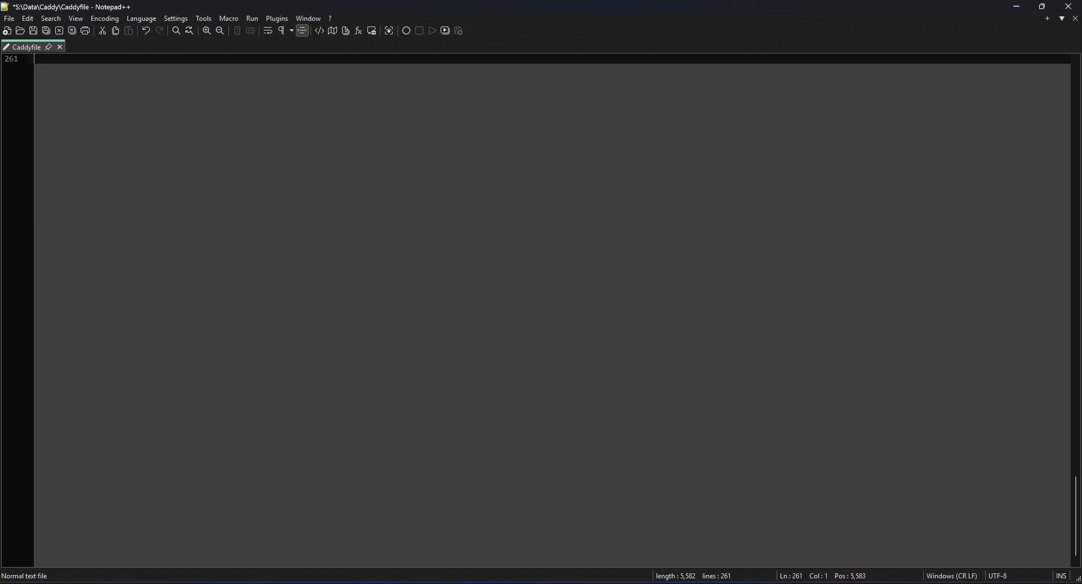
Extract Mail_Server.zip on the S: drive with 7-Zip's Extract Here, entering the archive password.
key("alt+Tab")
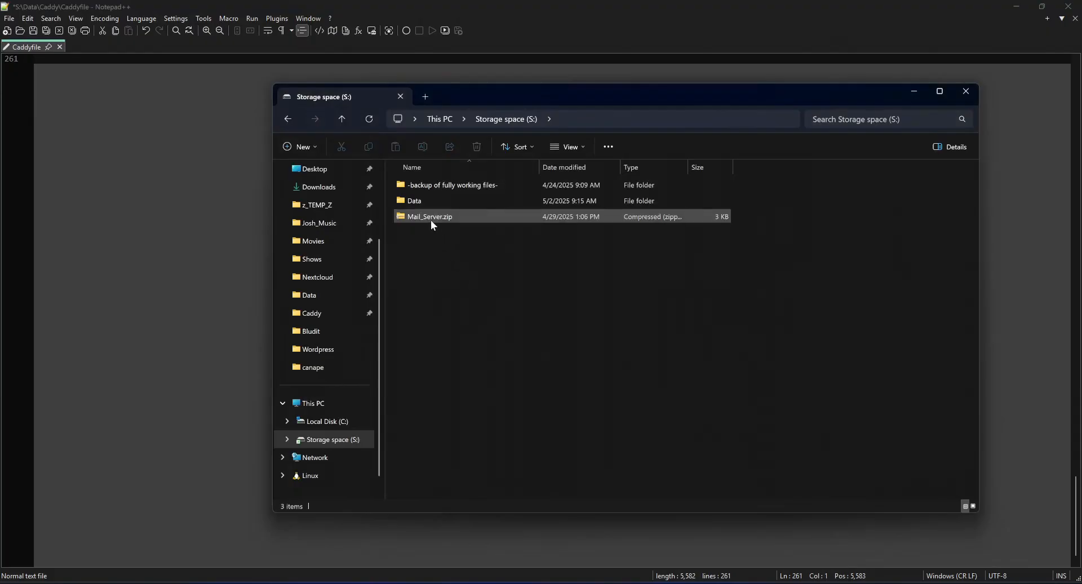
right_click(416, 218)
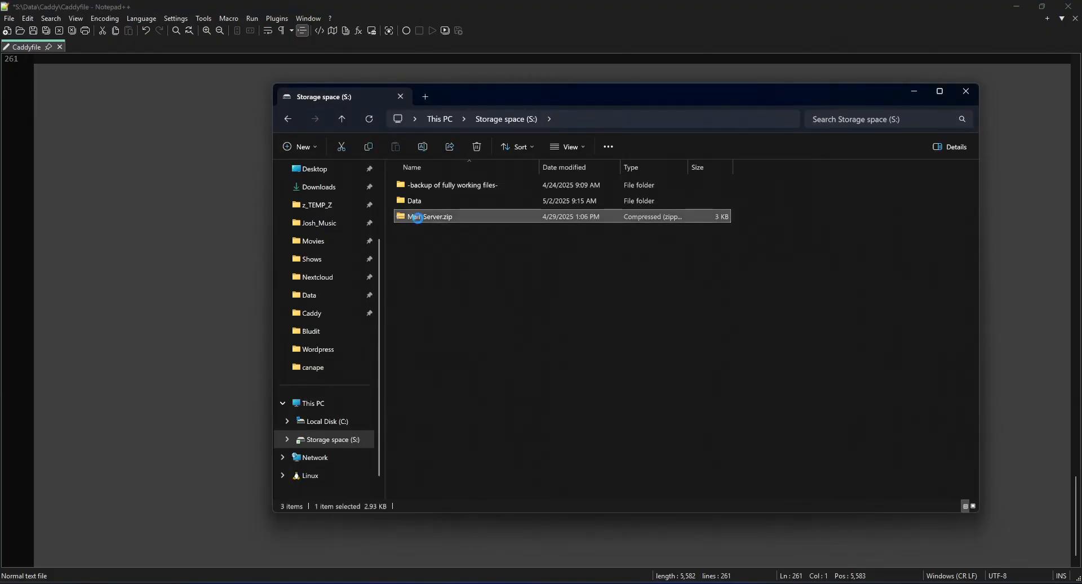
mouse_move(485, 305)
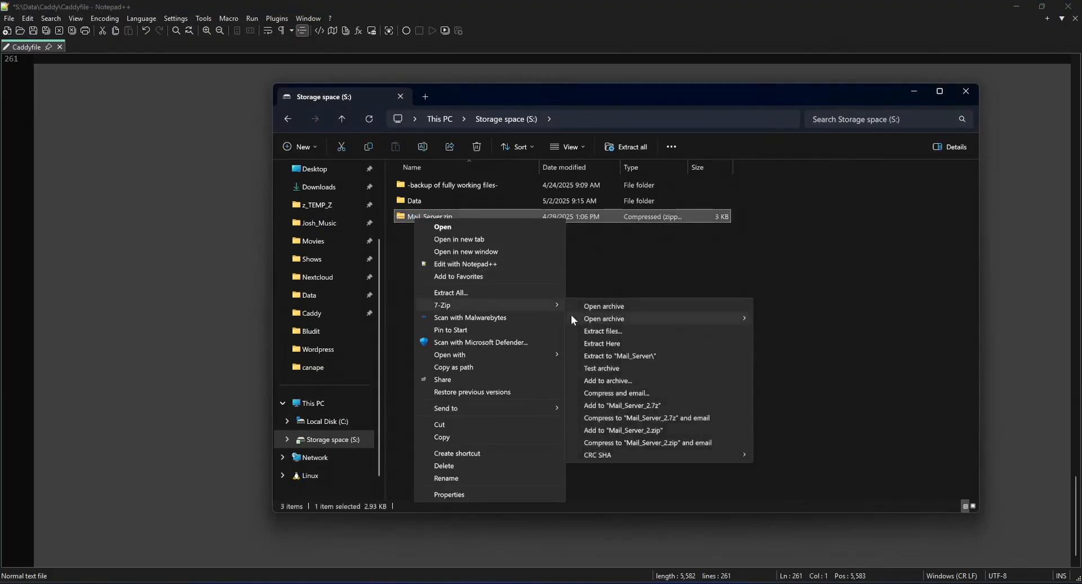
left_click(614, 342)
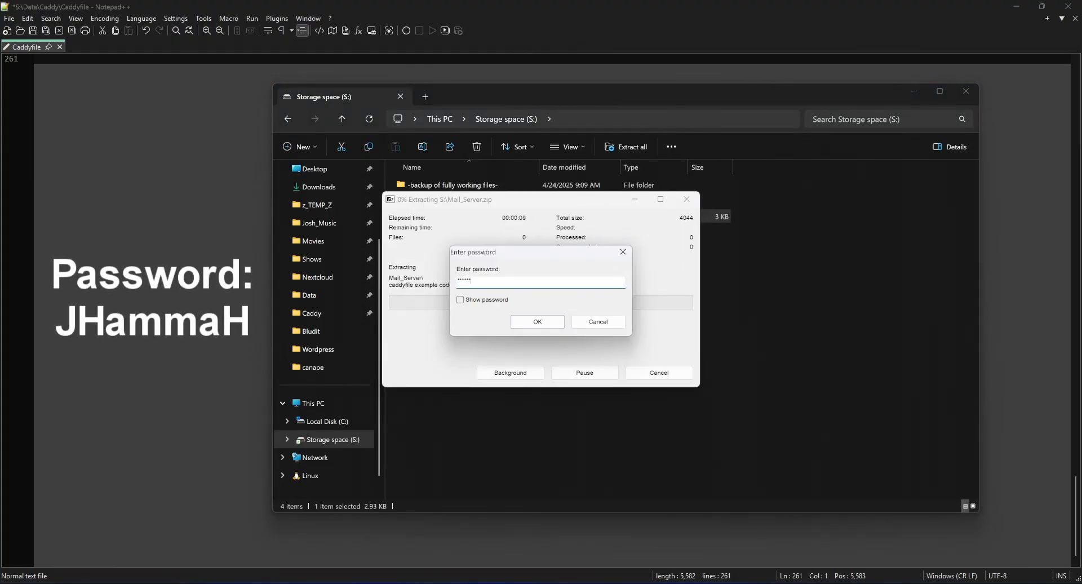
left_click(548, 324)
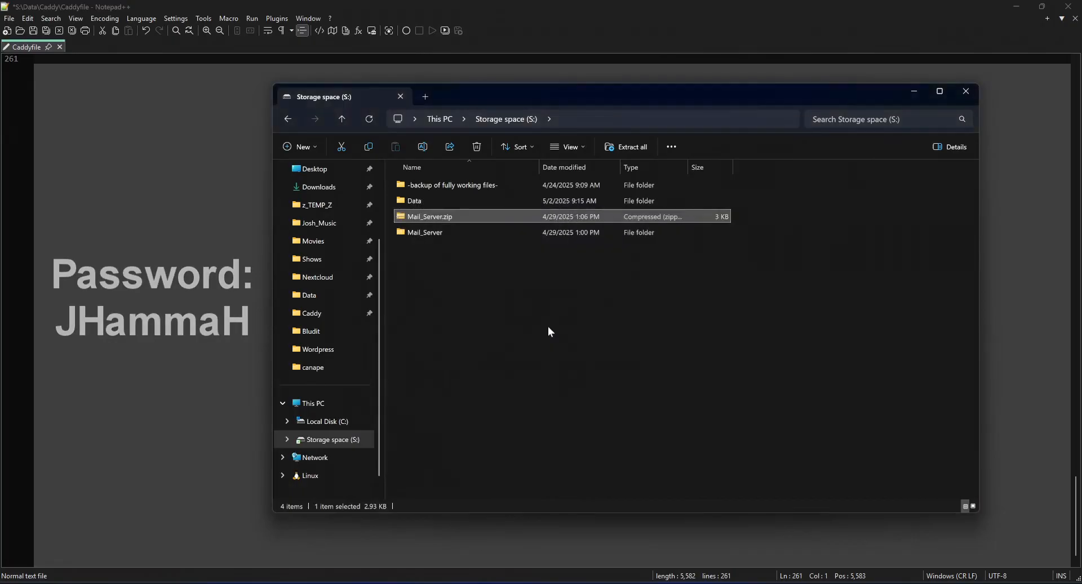
Open roundcube.yml from the extracted Mail_Server folder and review its webmail port mapping and default mail host entry.
double_click(428, 234)
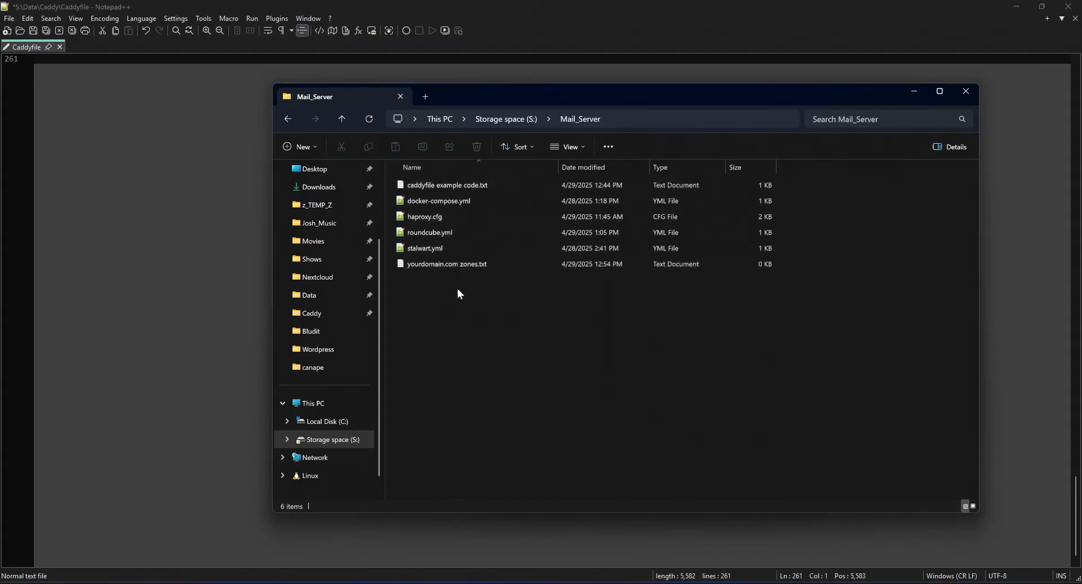
mouse_move(423, 232)
double_click(424, 233)
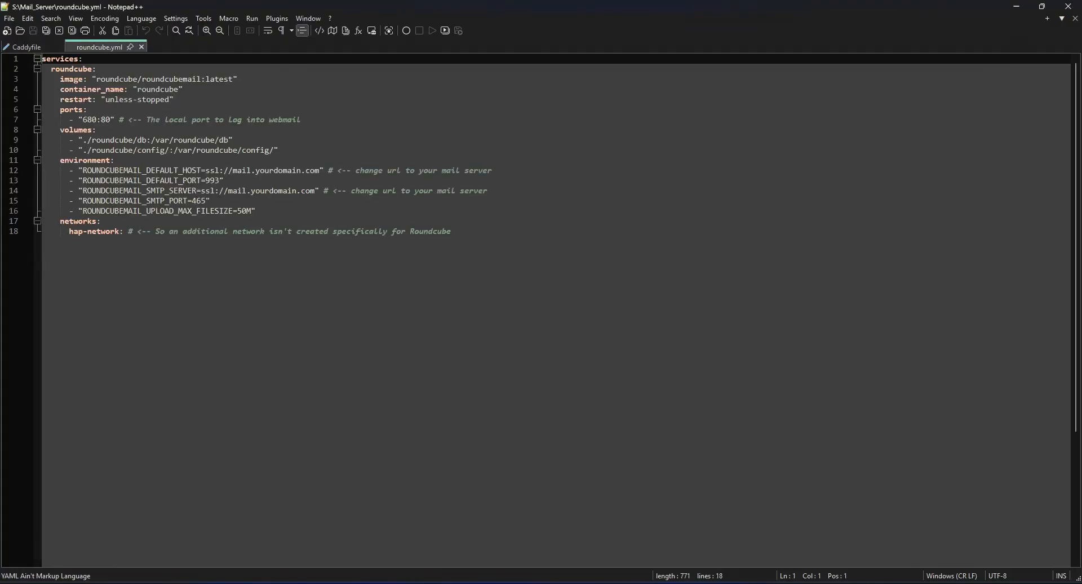
left_click_drag(233, 170, 319, 170)
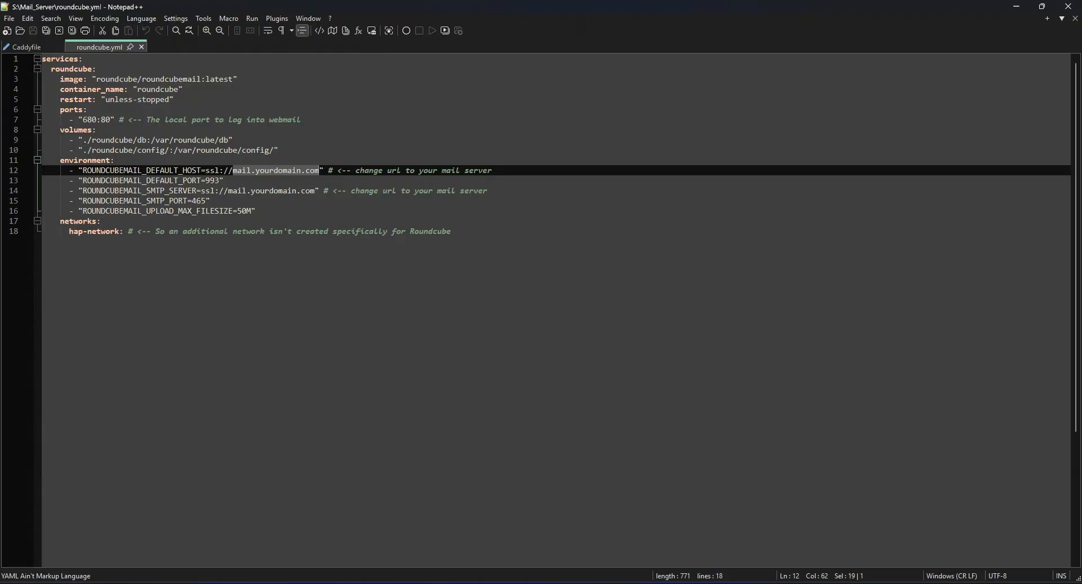
left_click_drag(82, 120, 109, 119)
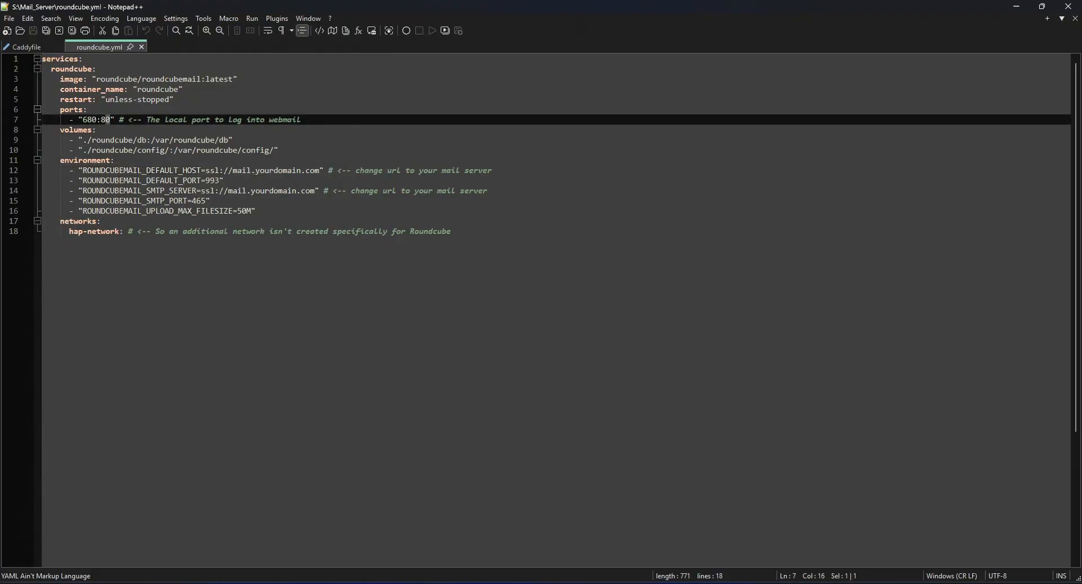
left_click(101, 119)
left_click_drag(85, 170, 94, 170)
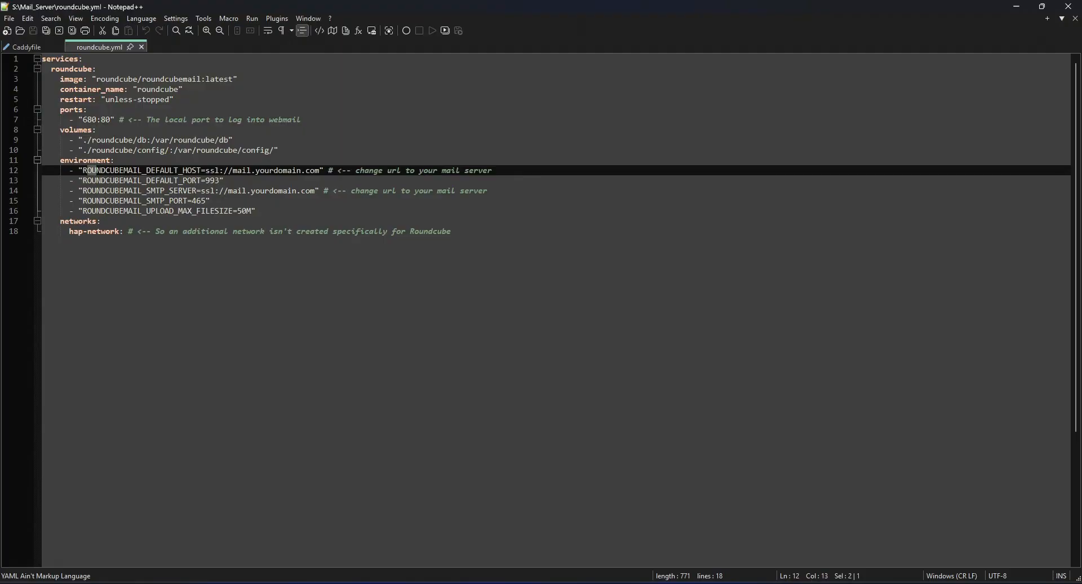
left_click(224, 170)
Change both mail server addresses in roundcube.yml to mail.jhammah.me, and save and close the file.
left_click_drag(256, 170, 316, 170)
type("jhammah.me")
left_click_drag(252, 190, 315, 191)
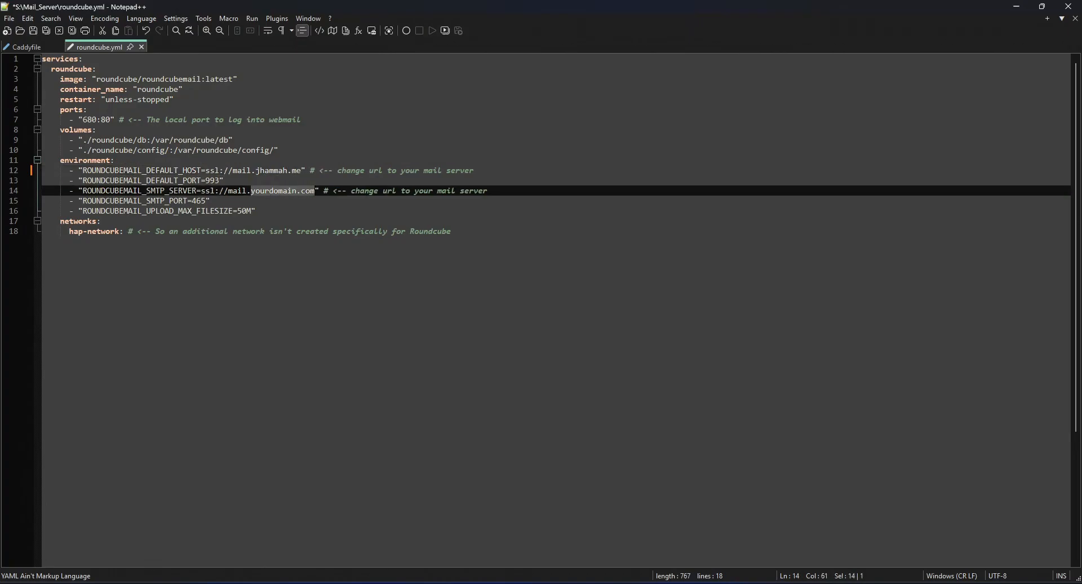
type("jhammah.me")
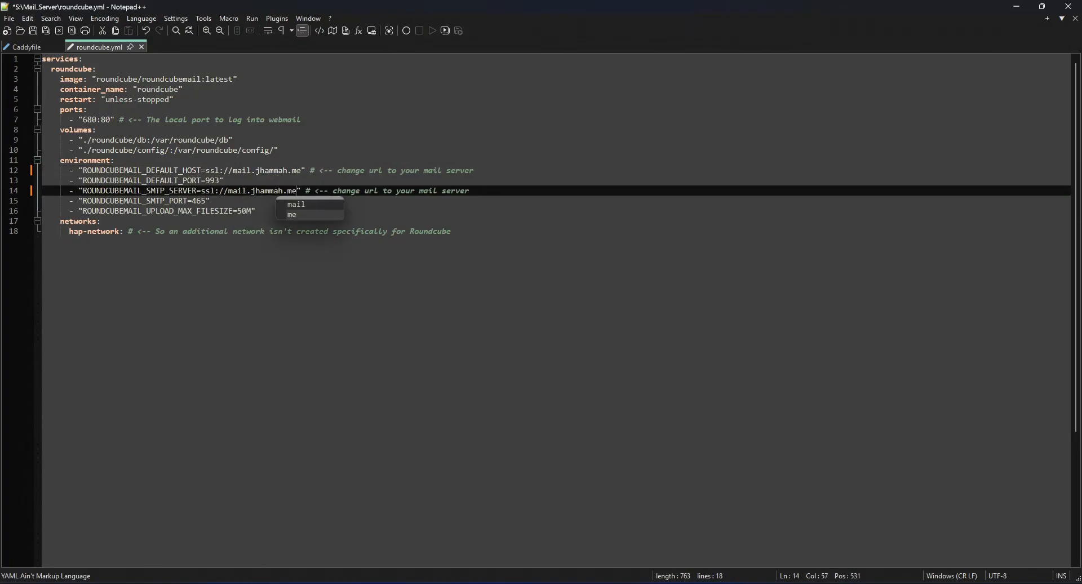
left_click(471, 190)
key("ctrl+s")
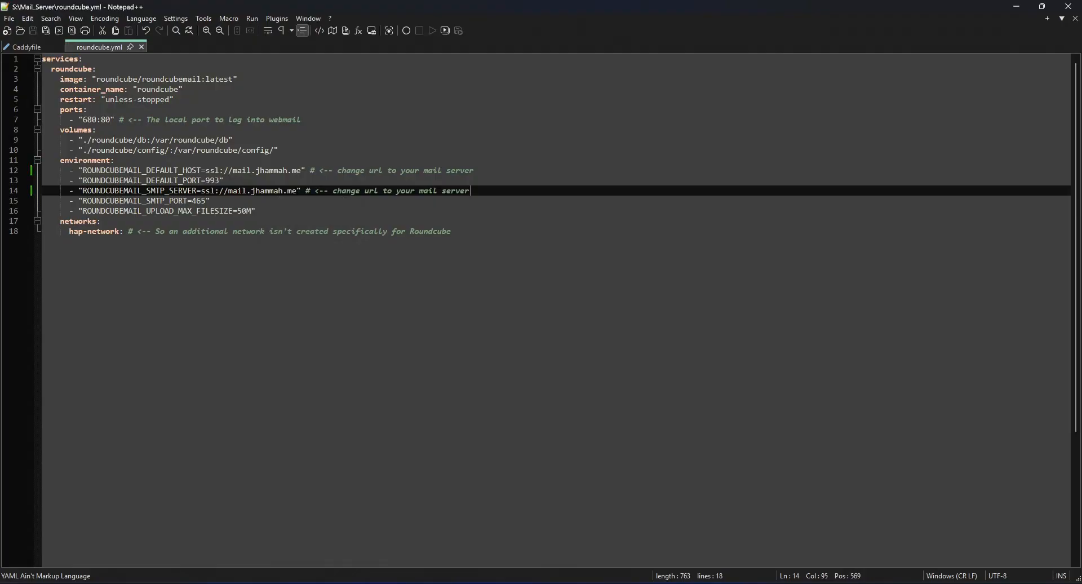
left_click(141, 47)
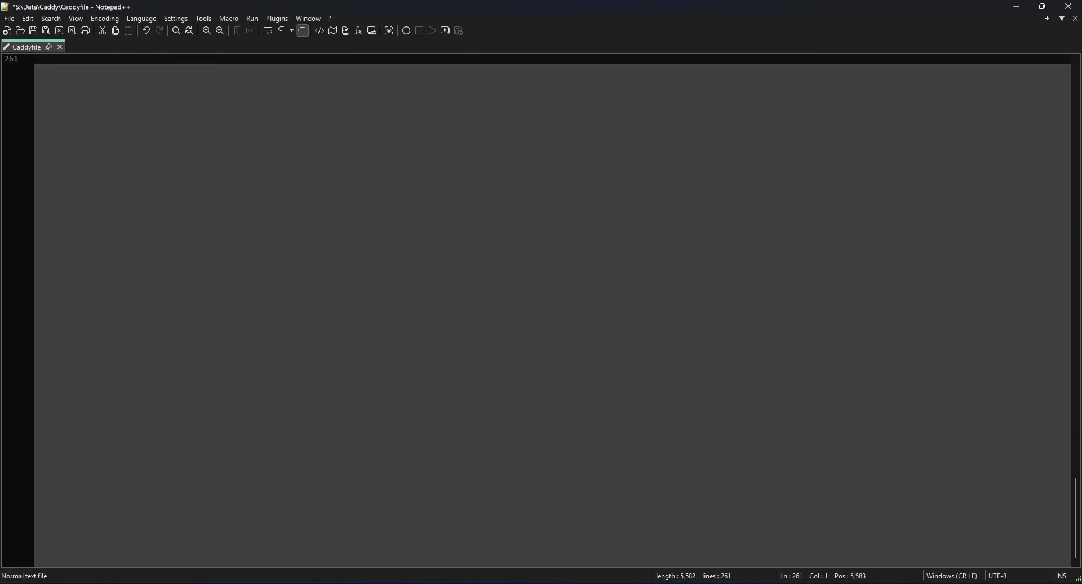
Open a terminal in the Mail_Server folder and run docker-compose up -d.
key("alt+Tab")
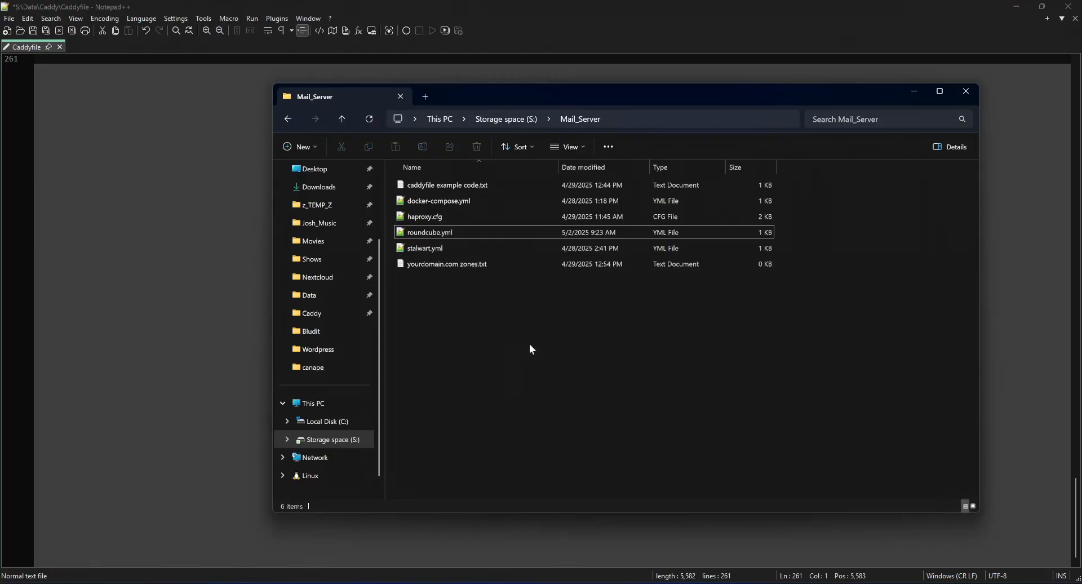
right_click(476, 316)
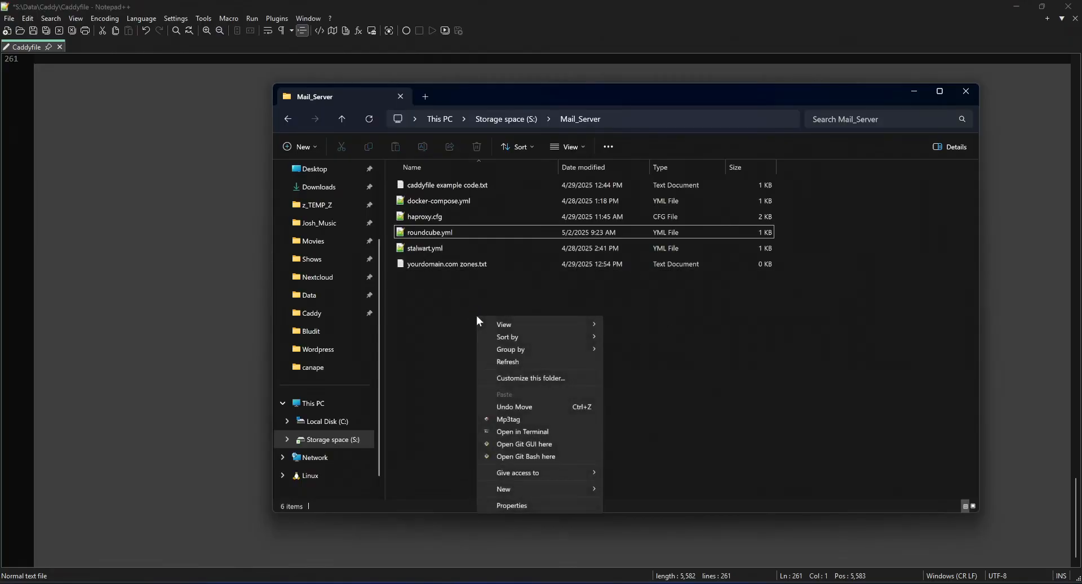
left_click(530, 431)
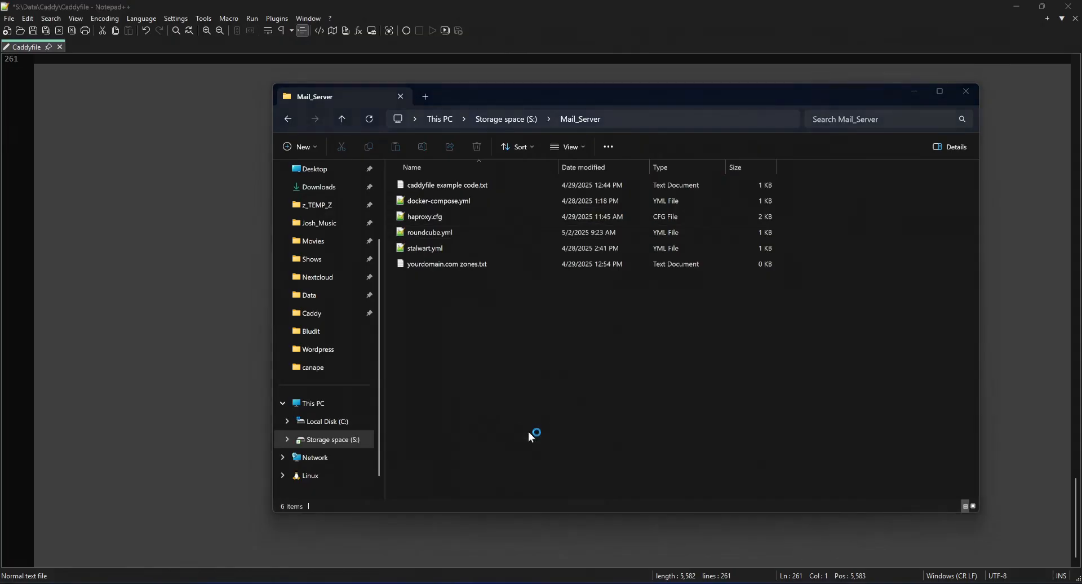
type("docker-compose up -")
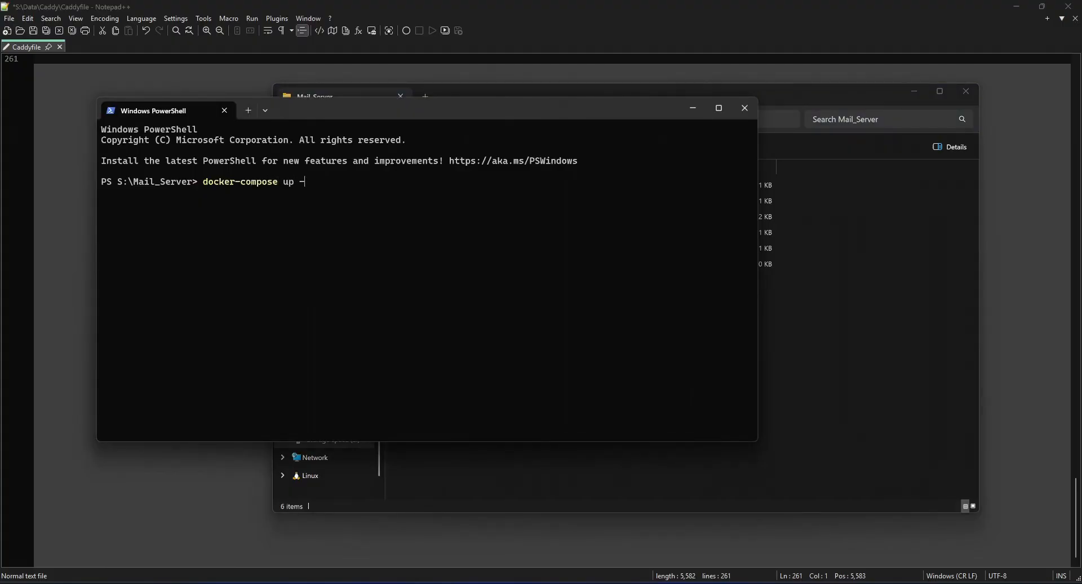
type("d")
key("Return")
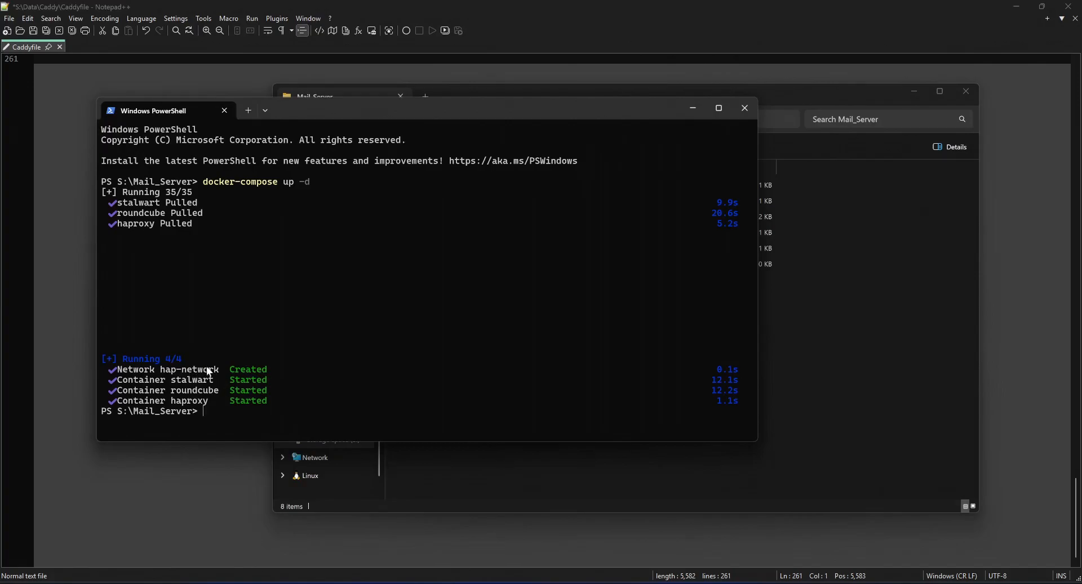
Access the stalwart container's options in Docker Desktop and load localhost:7080 in Firefox.
left_click(569, 583)
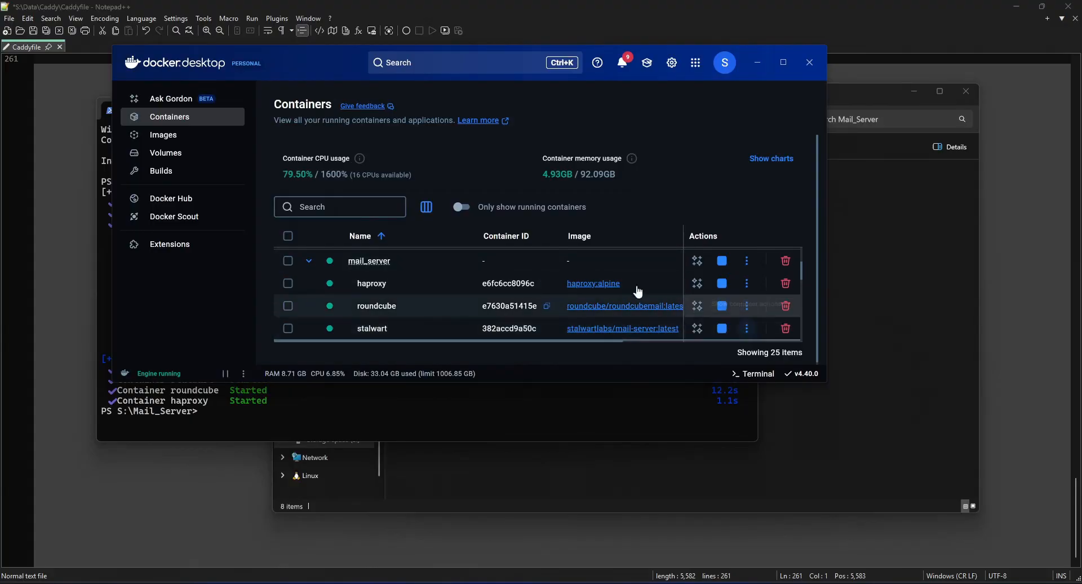
left_click(749, 329)
left_click(671, 202)
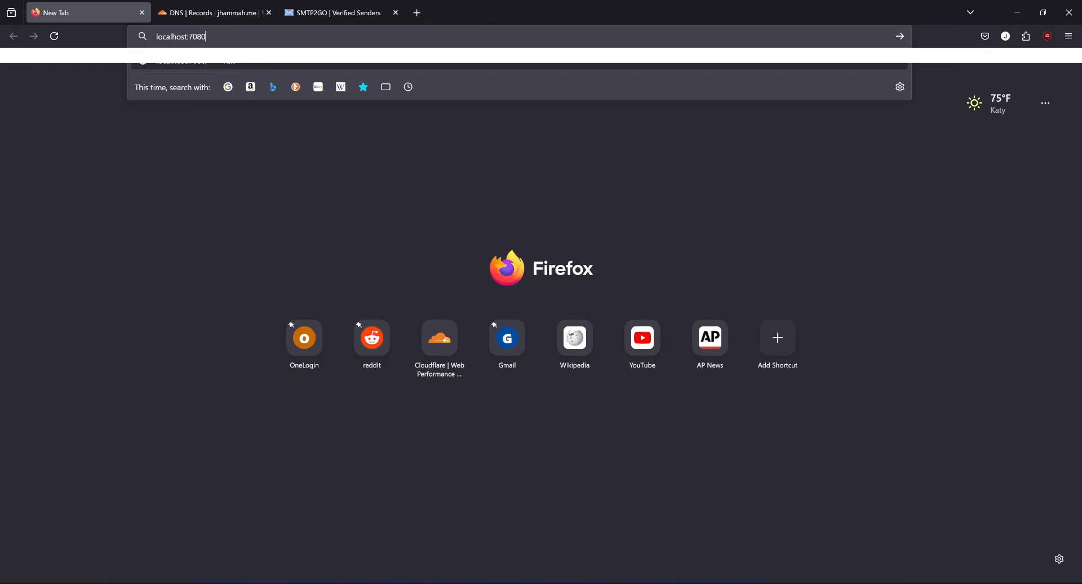
key("Return")
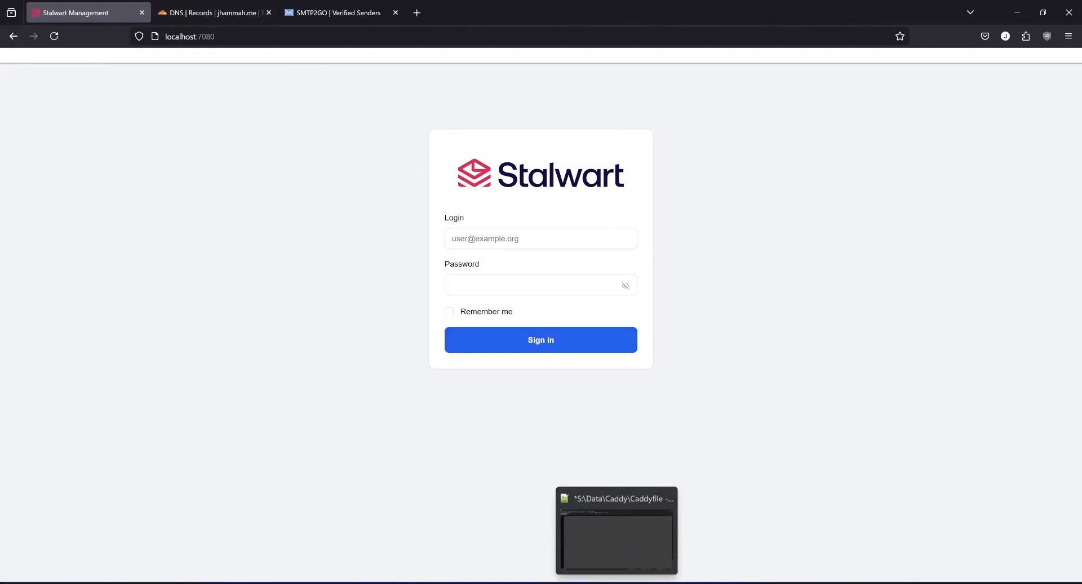
Open docker-compose.yml from the Mail_Server folder and examine haproxy's container name, hostname, restart policy and configuration file mapping.
left_click(616, 583)
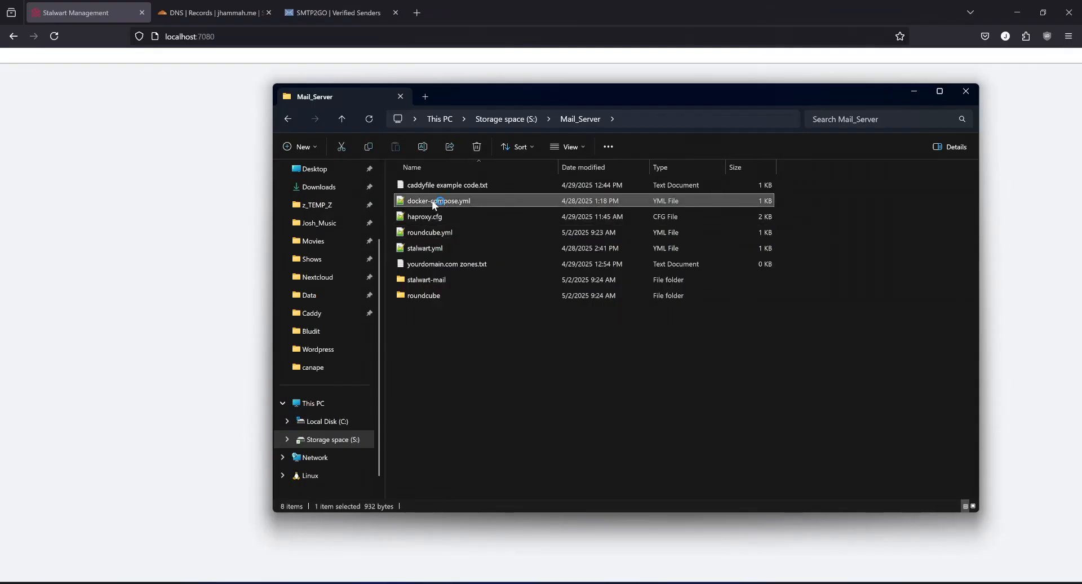
double_click(435, 204)
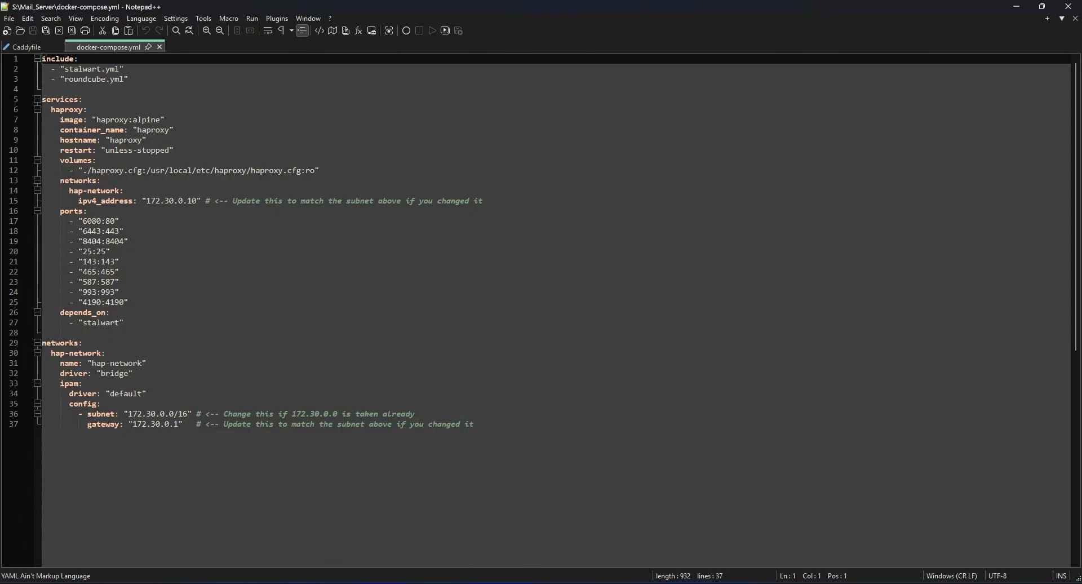
double_click(151, 130)
left_click(119, 140)
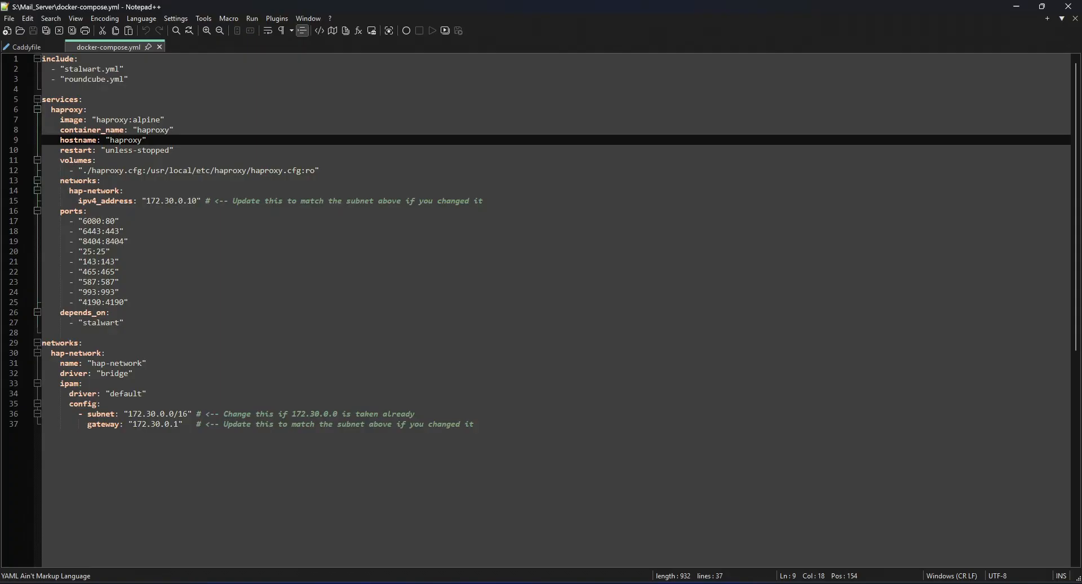
left_click(174, 150)
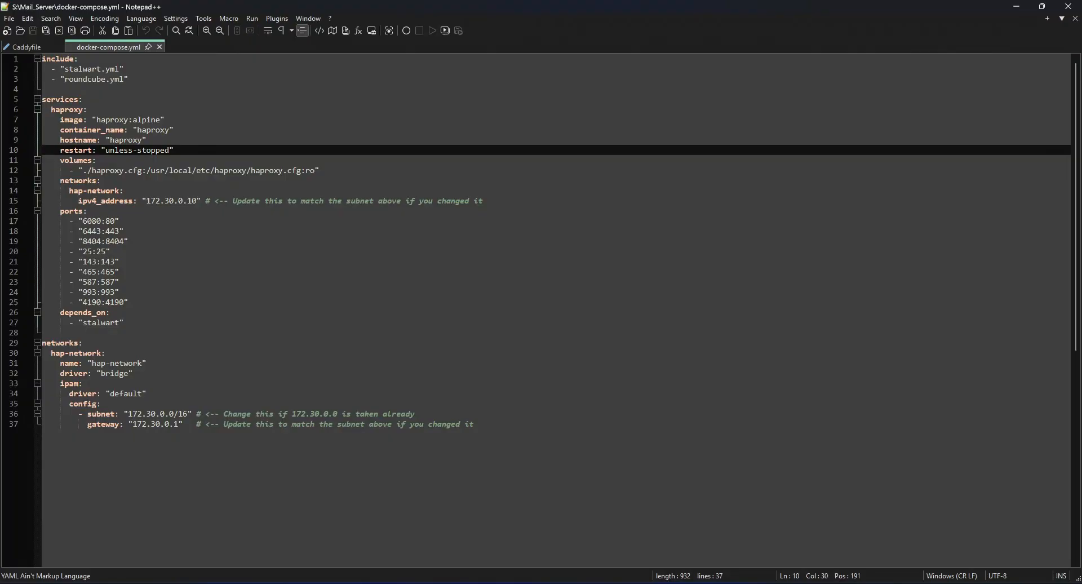
left_click_drag(83, 170, 92, 171)
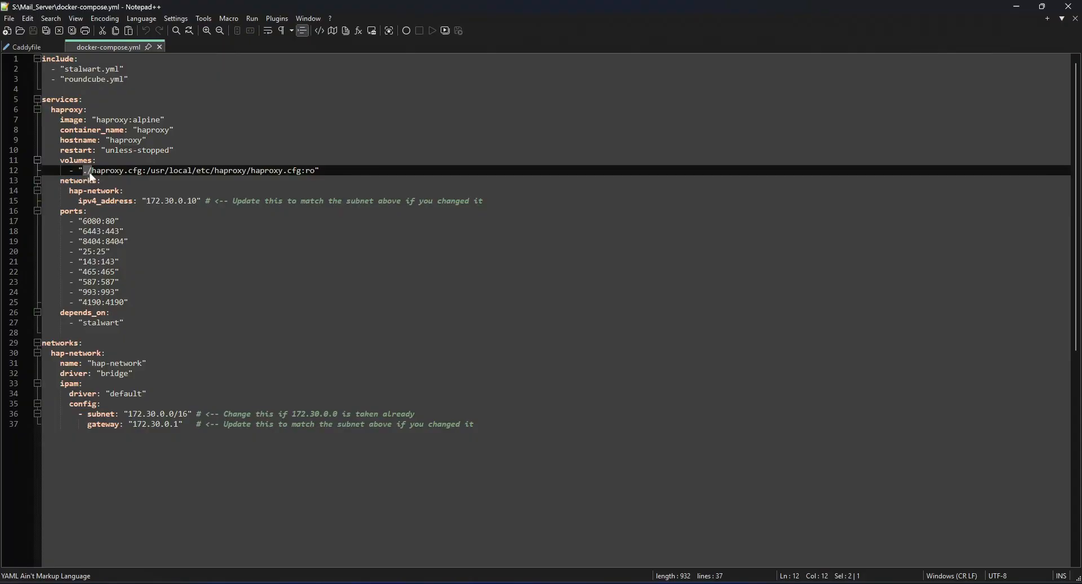
left_click_drag(93, 170, 142, 170)
left_click(193, 170)
key("shift+Right")
key("shift+Right")
key("shift+Right")
key("shift+Right")
key("shift+Right")
key("shift+Right")
key("shift+Right")
key("shift+Right")
key("shift+Right")
key("shift+Right")
key("shift+Right")
key("shift+Right")
key("shift+Right")
key("shift+Right")
key("shift+Right")
key("shift+Right")
key("shift+Right")
key("shift+Right")
key("shift+Right")
key("shift+Right")
key("shift+Left")
key("shift+Left")
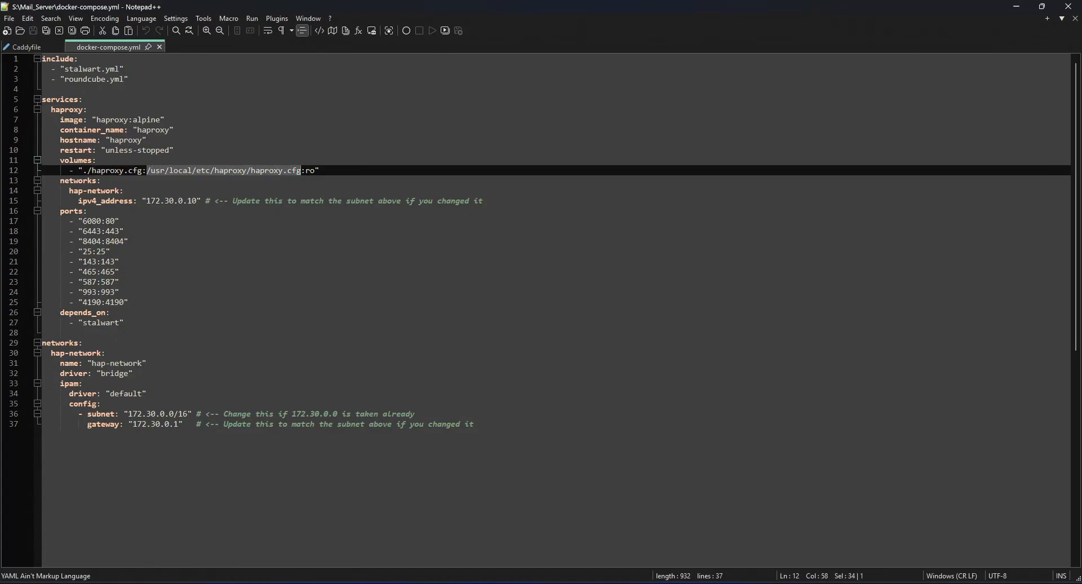
Examine haproxy's IPv4 address and subnet, its port mappings, and the depends_on entry in docker-compose.yml.
left_click(178, 201)
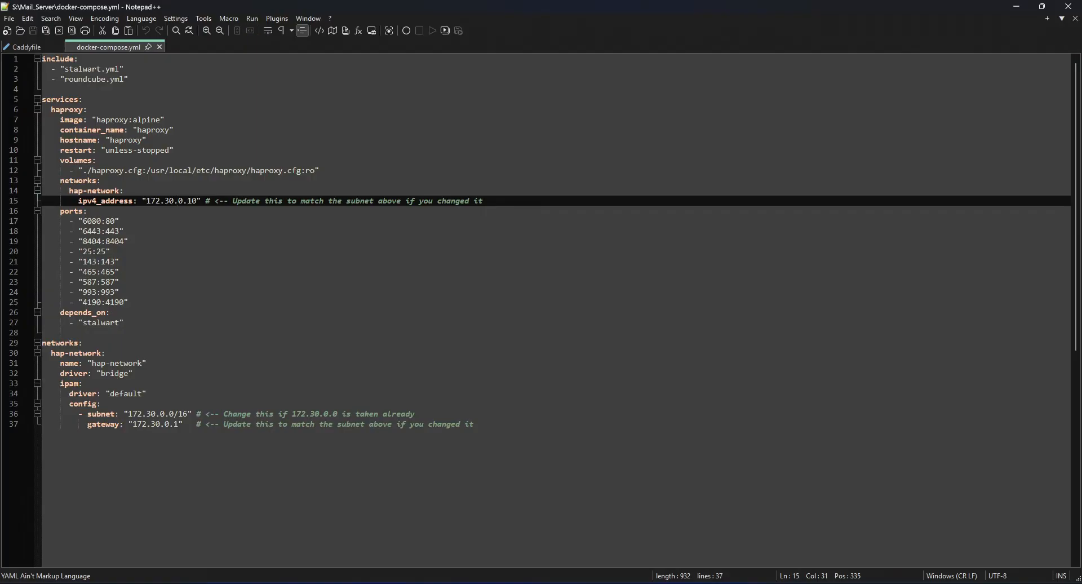
left_click_drag(148, 414, 155, 418)
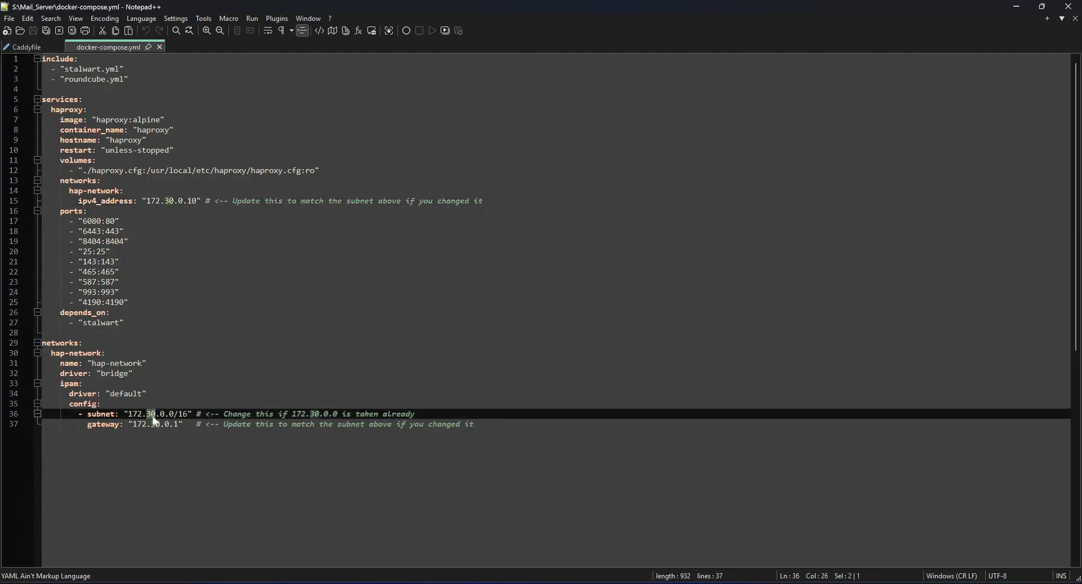
left_click(165, 202)
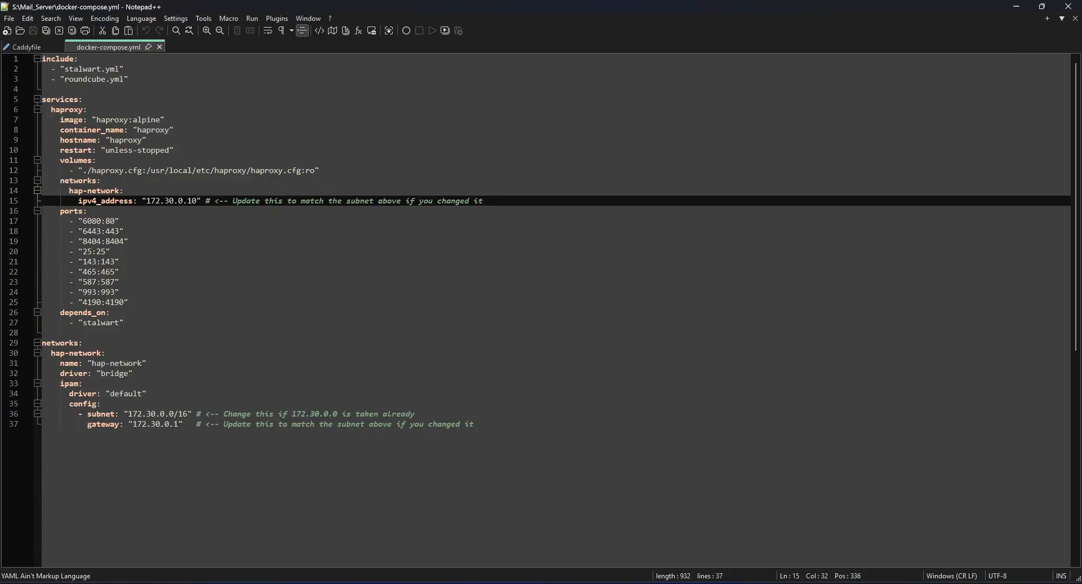
double_click(192, 200)
left_click(106, 221)
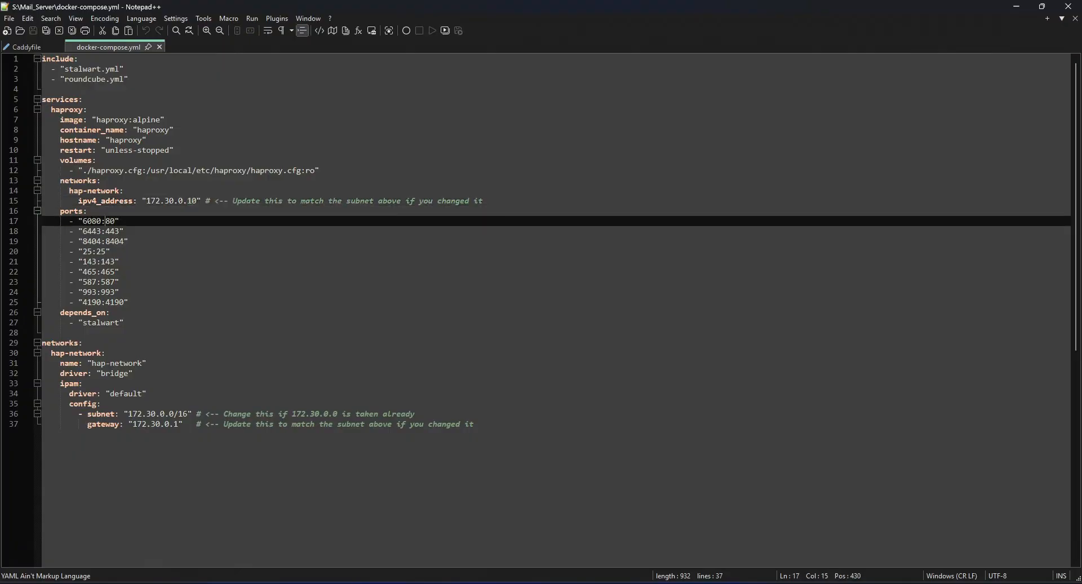
left_click_drag(105, 231, 114, 231)
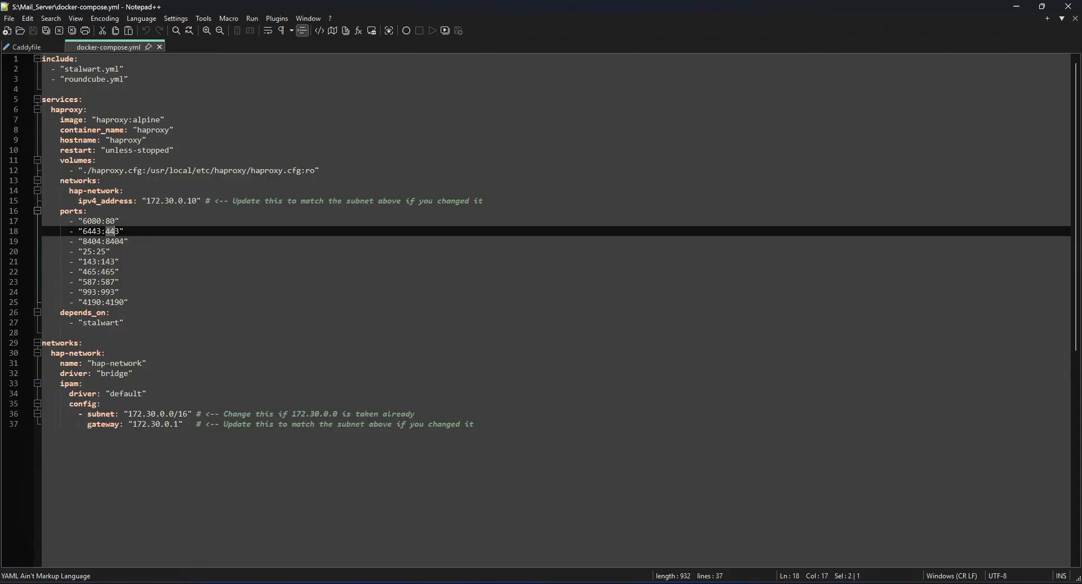
left_click(110, 242)
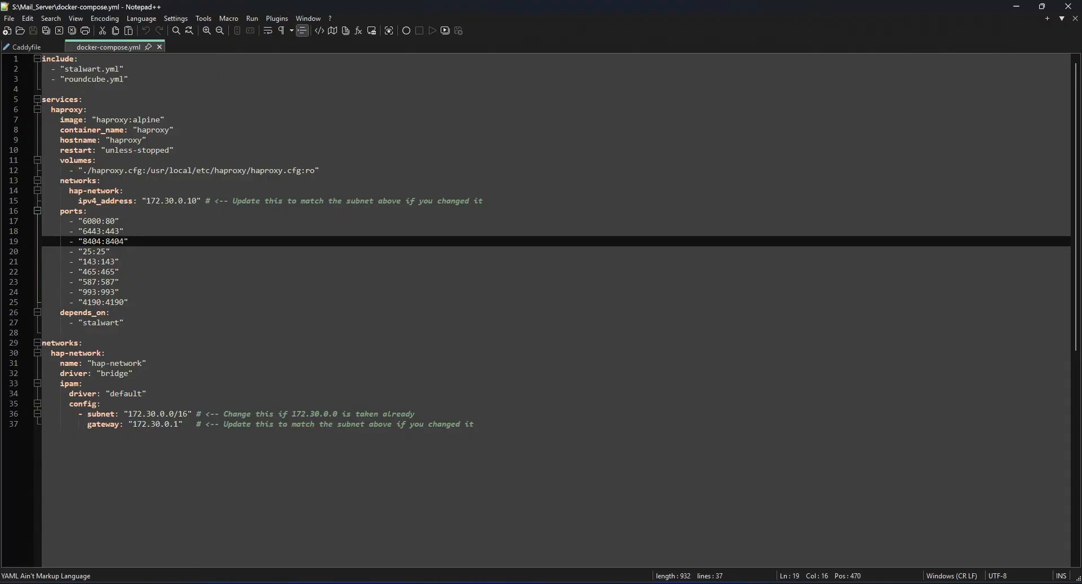
left_click_drag(60, 313, 107, 312)
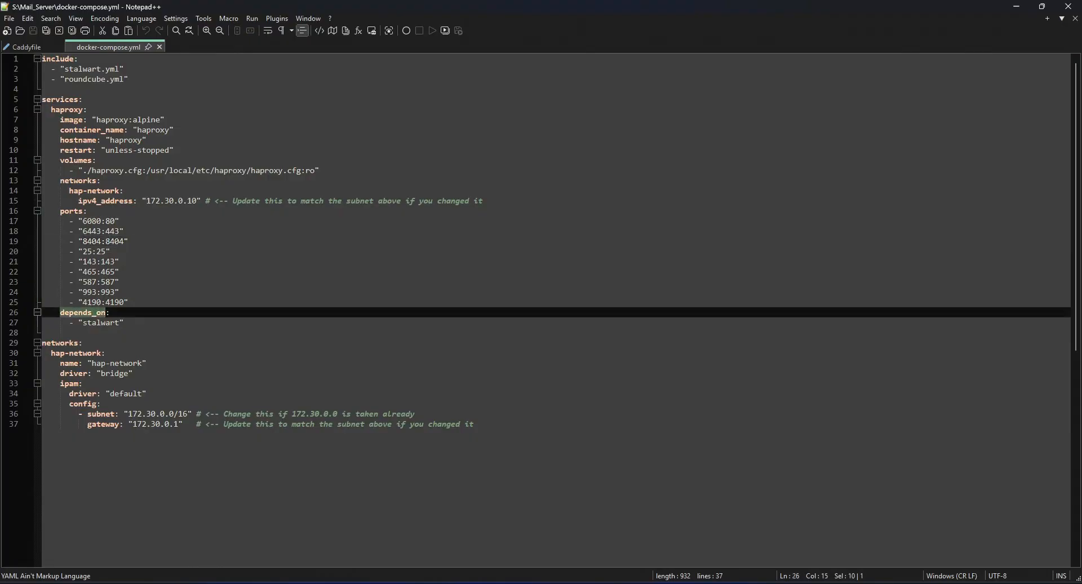
left_click(96, 322)
left_click_drag(83, 322, 119, 322)
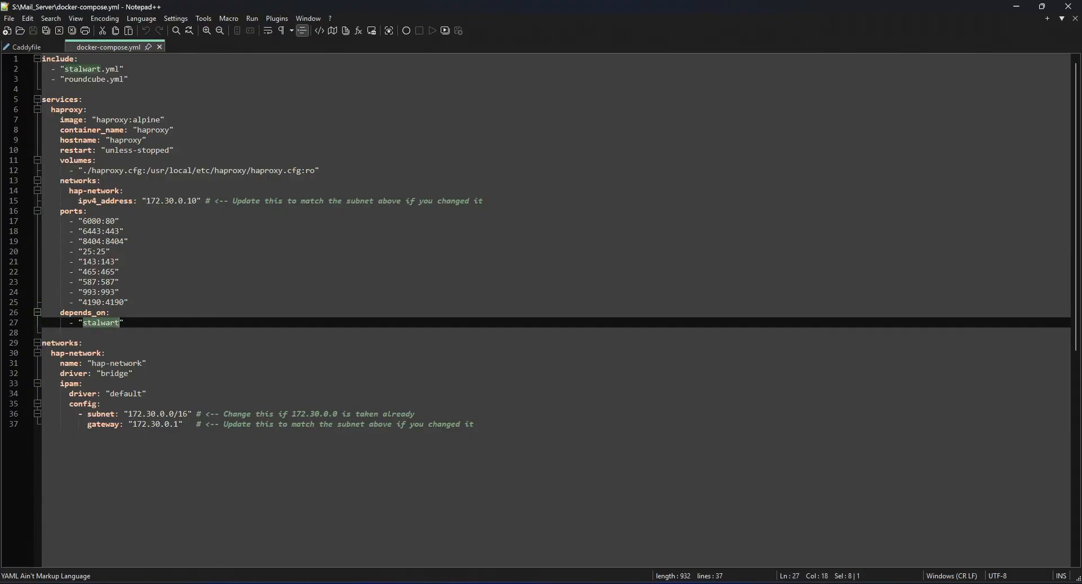
Examine the stalwart.yml include entry in docker-compose.yml and open stalwart.yml from the Mail_Server folder.
left_click(73, 69)
left_click_drag(64, 69, 126, 68)
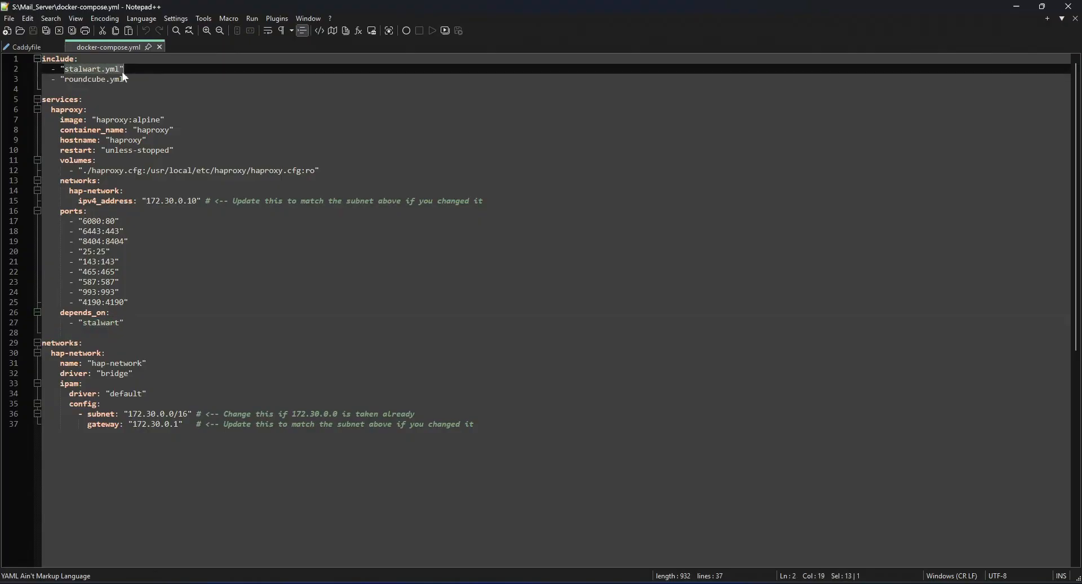
left_click(83, 99)
left_click(567, 581)
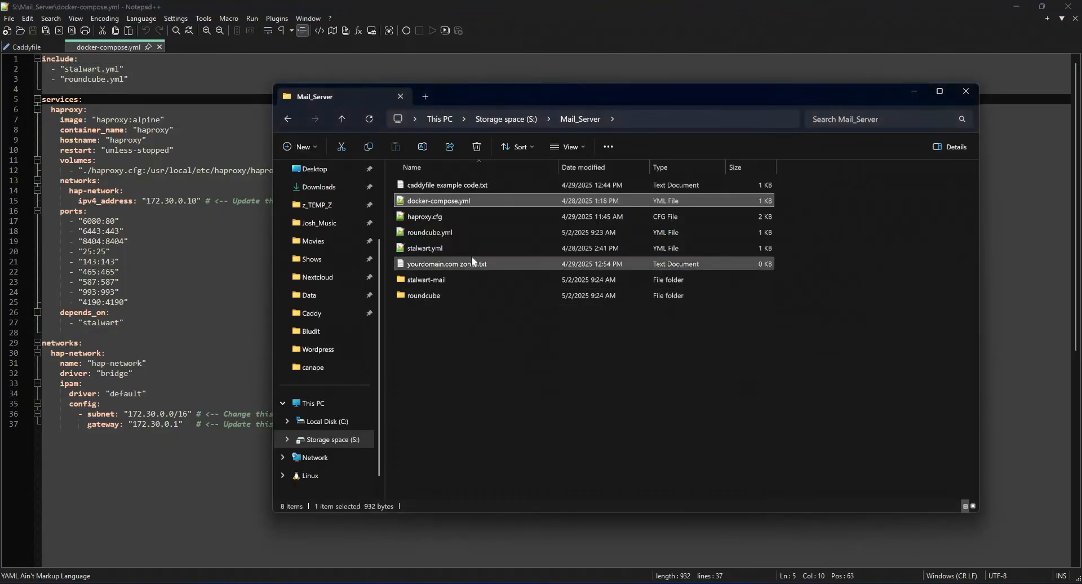
double_click(421, 247)
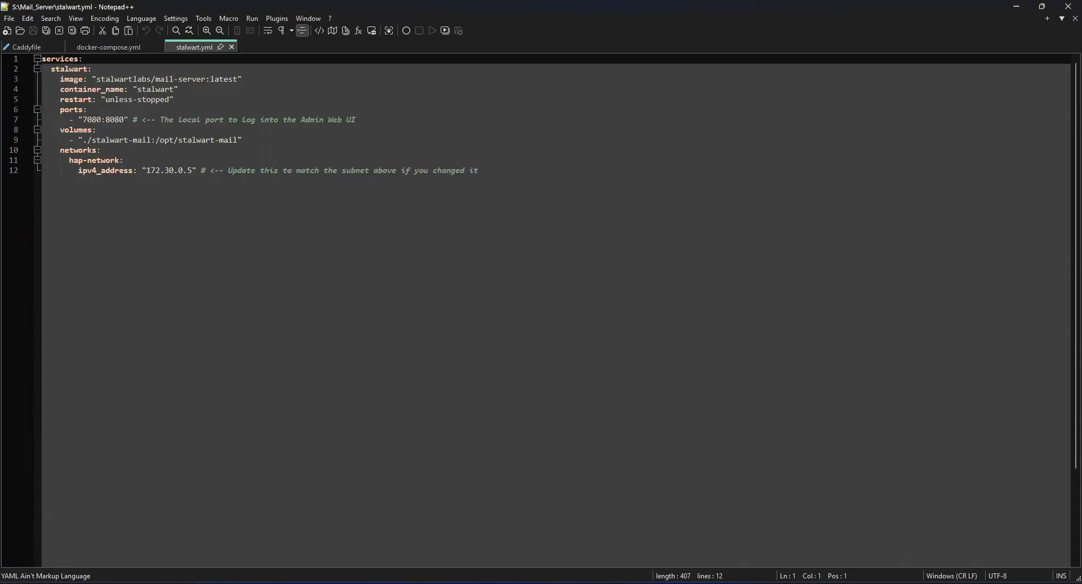
Examine the stalwart service and container name in stalwart.yml, checking them against docker-compose.yml.
left_click(97, 129)
left_click(63, 69)
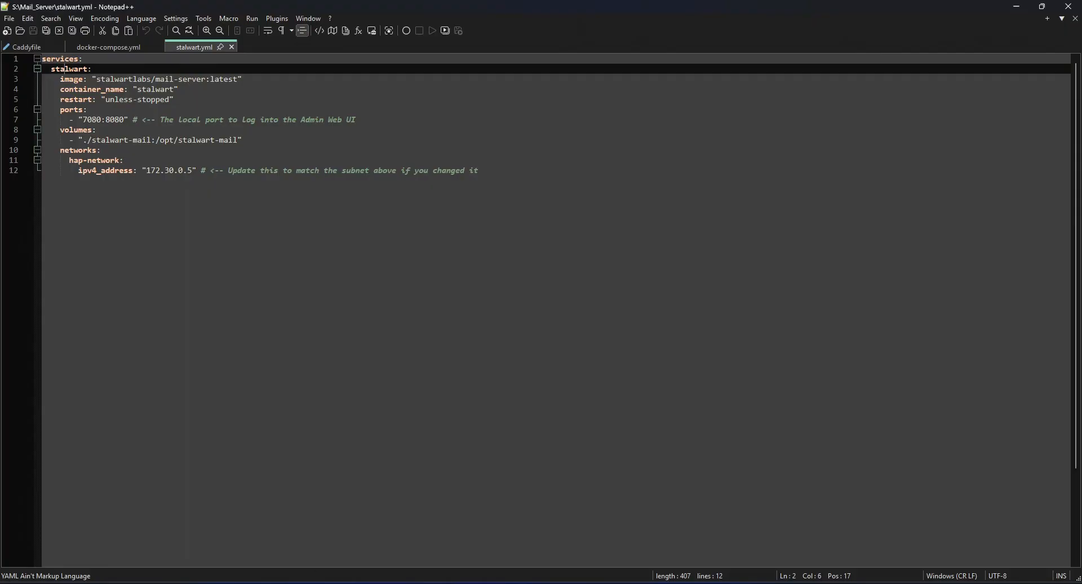
double_click(153, 90)
left_click(102, 89)
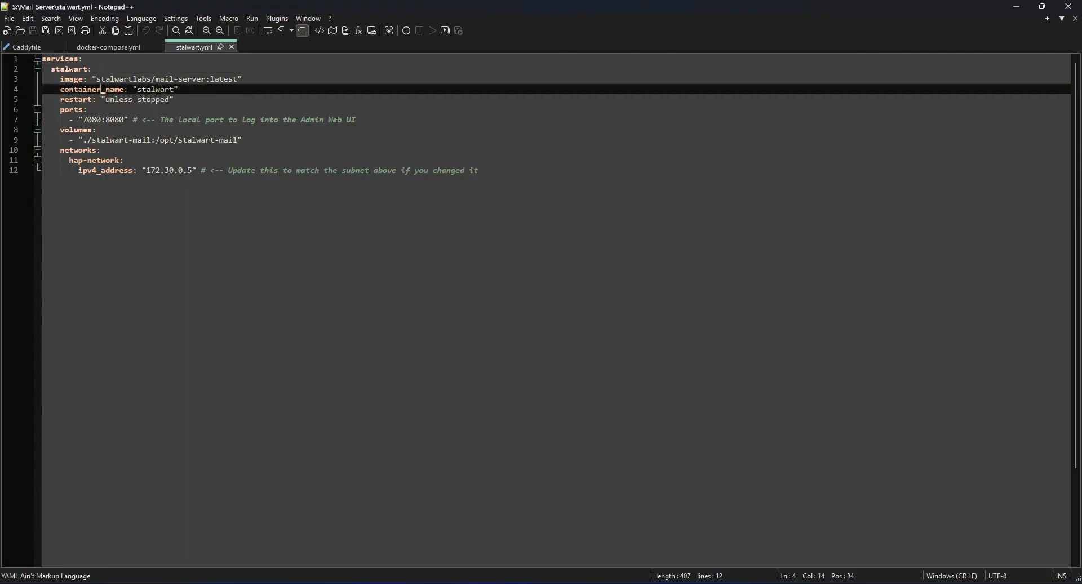
left_click_drag(139, 89, 147, 89)
left_click(126, 119)
left_click(123, 46)
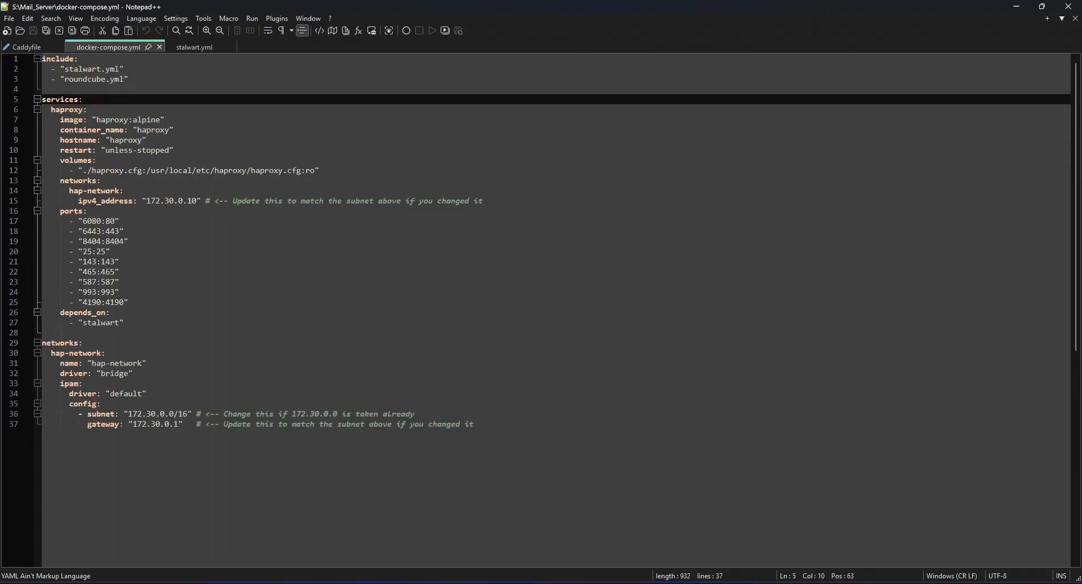
left_click(203, 46)
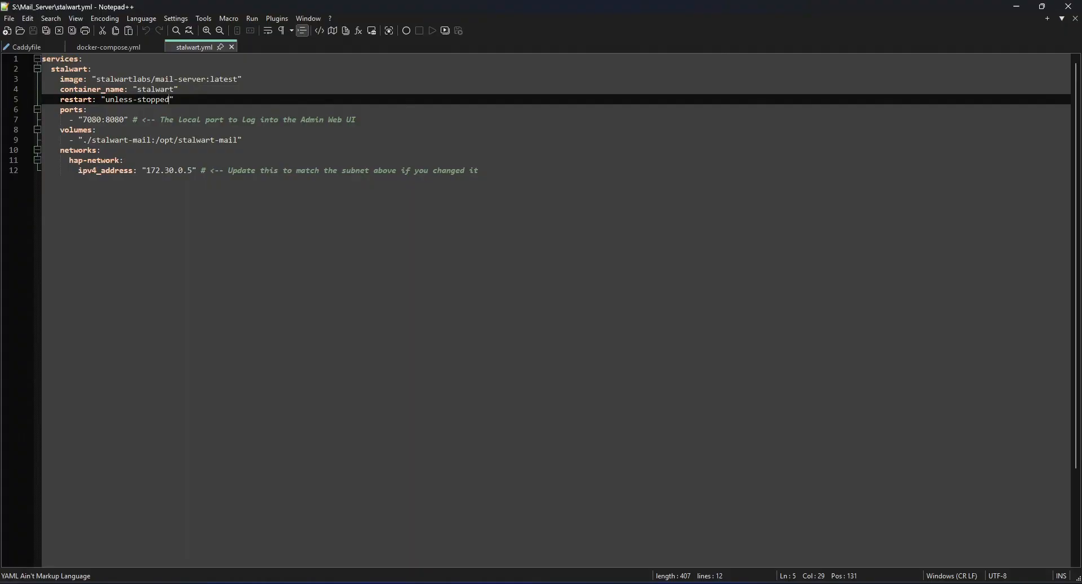
Examine the admin web UI's local port and the stalwart-mail volume mapping in stalwart.yml, including its relative path prefix.
double_click(92, 120)
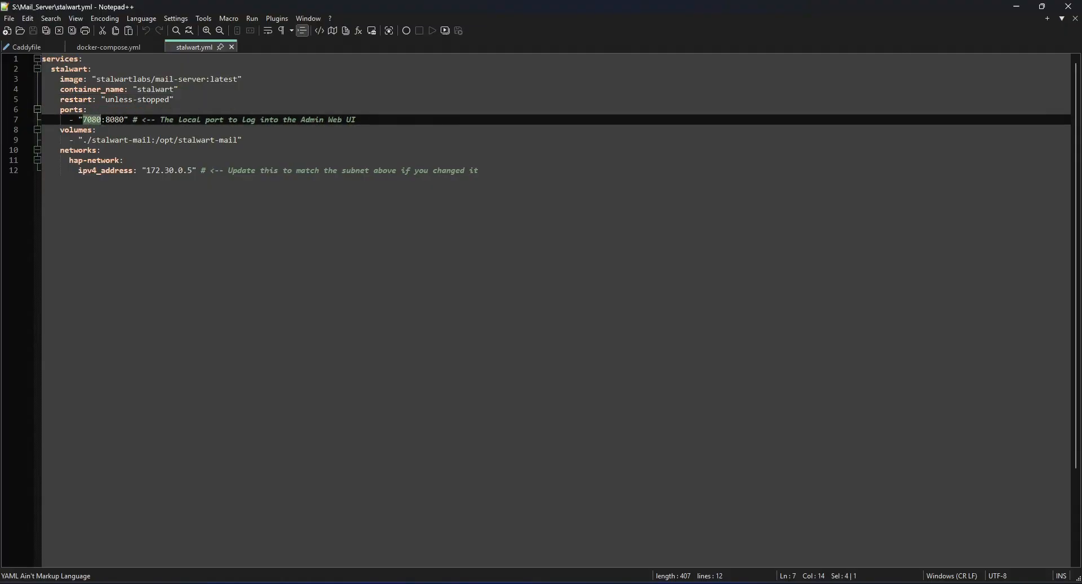
left_click(94, 140)
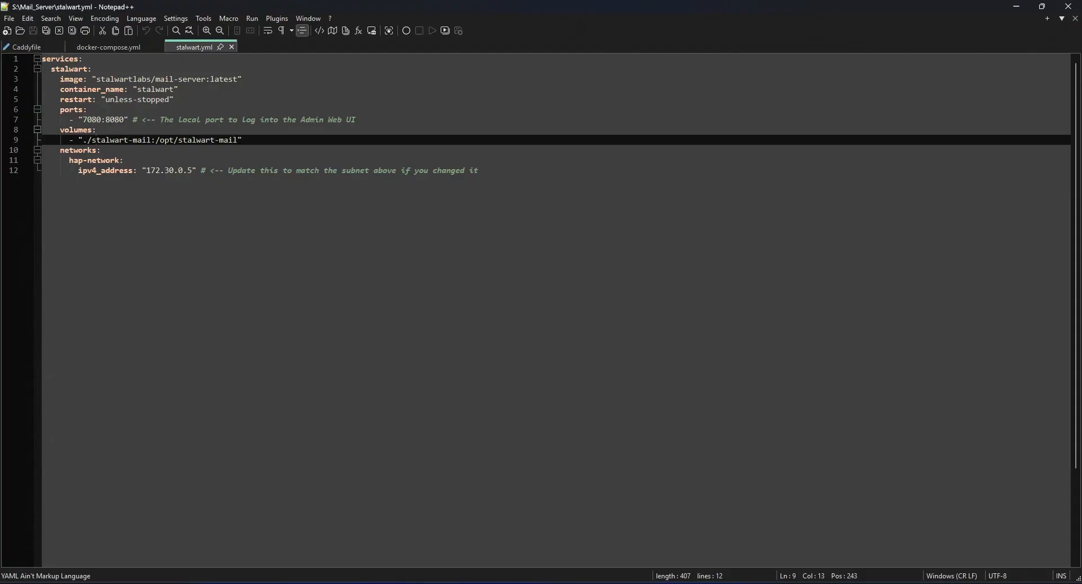
left_click_drag(91, 140, 152, 140)
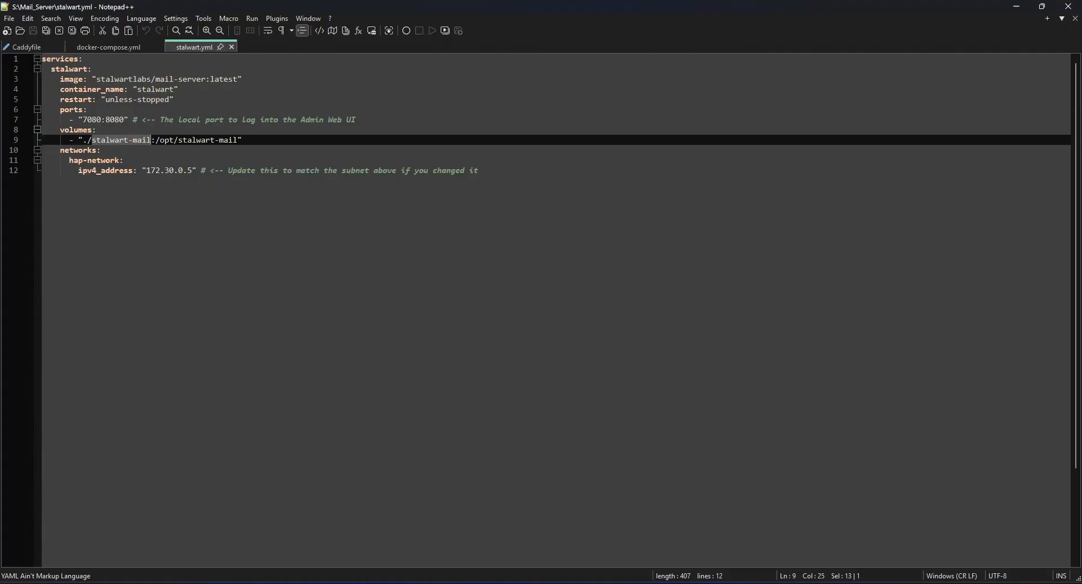
left_click_drag(82, 140, 92, 139)
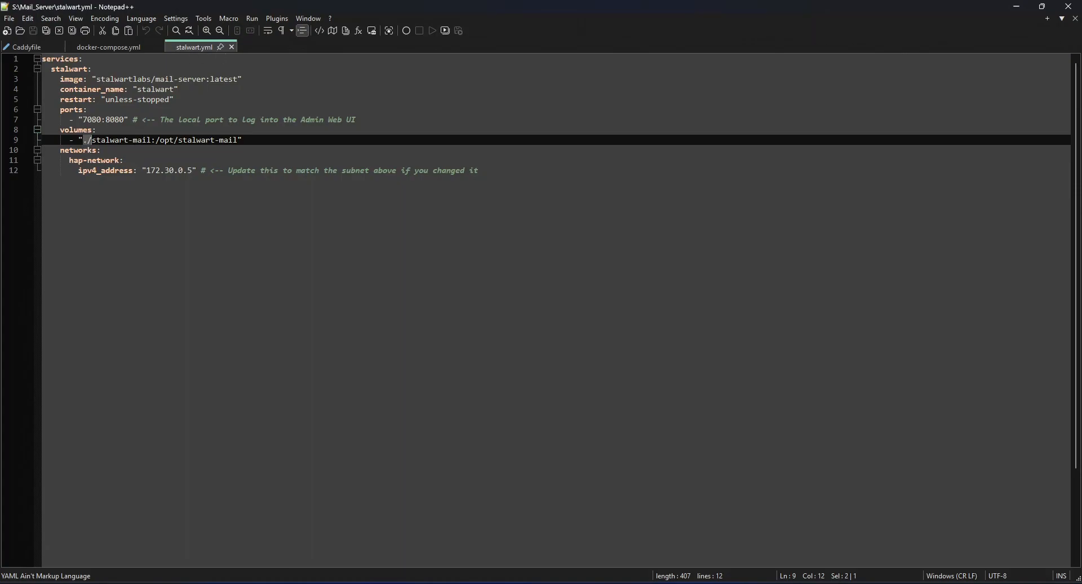
left_click(151, 140)
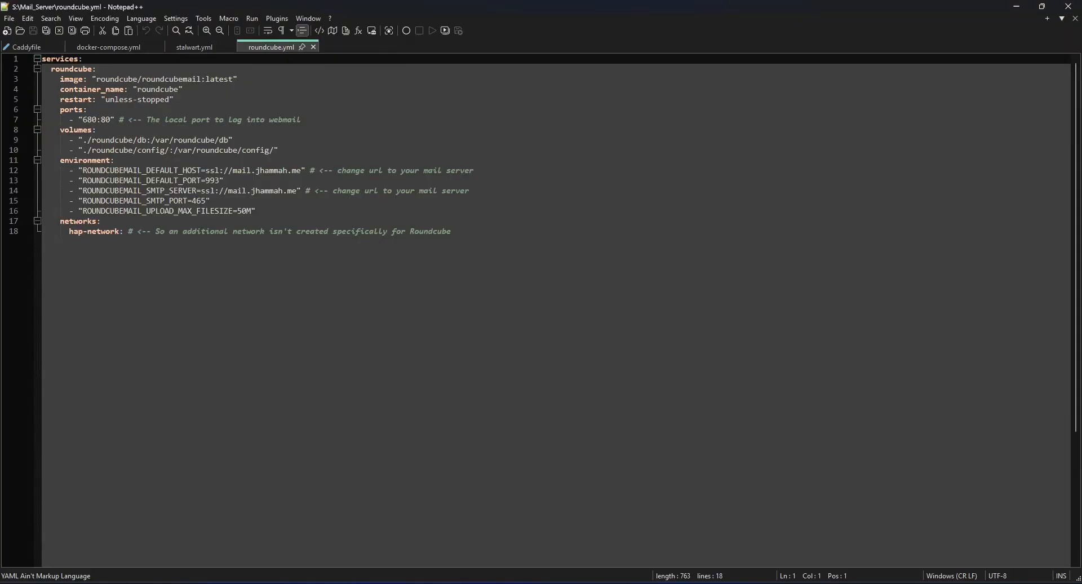
Examine the local webmail port in roundcube.yml and close the roundcube.yml, stalwart.yml and docker-compose.yml files.
left_click_drag(83, 120, 87, 119)
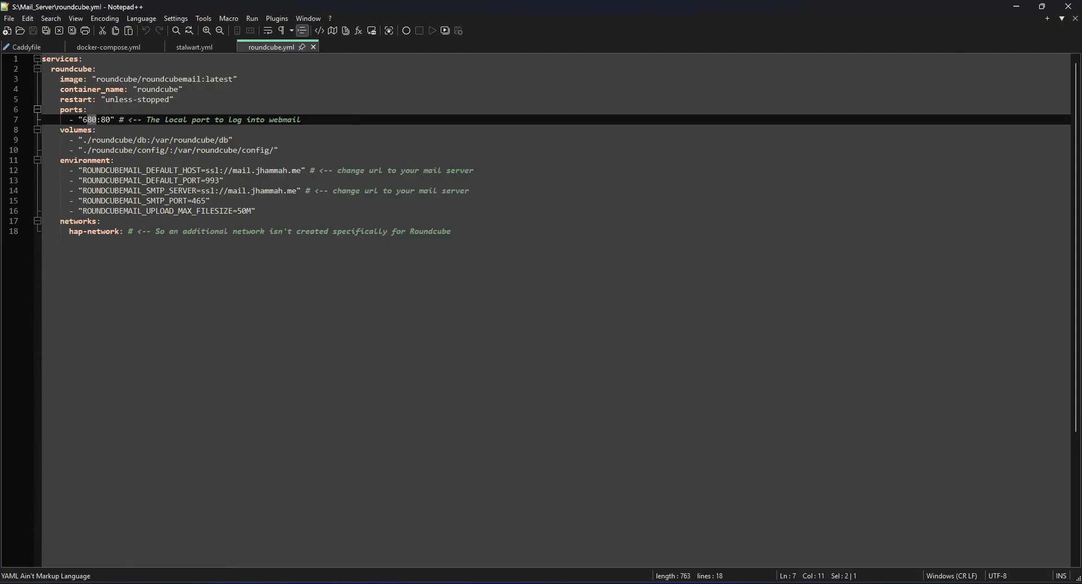
left_click(314, 47)
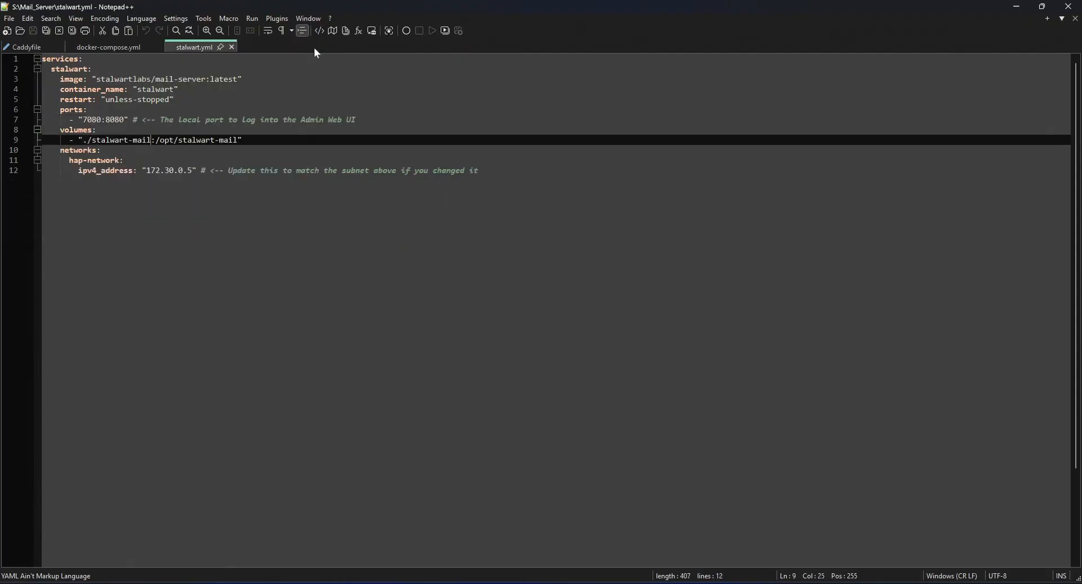
left_click(232, 47)
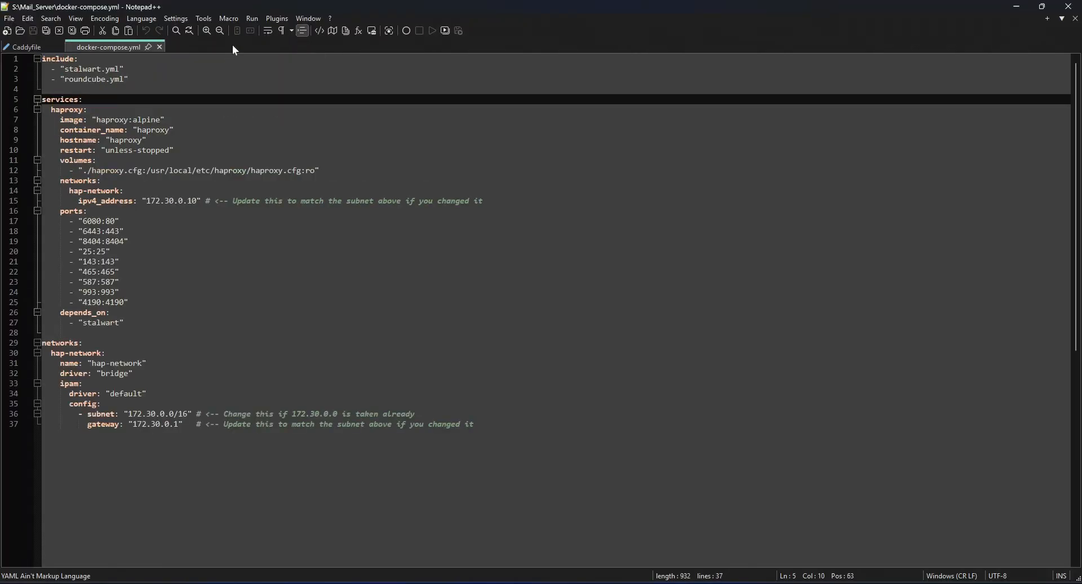
left_click(160, 47)
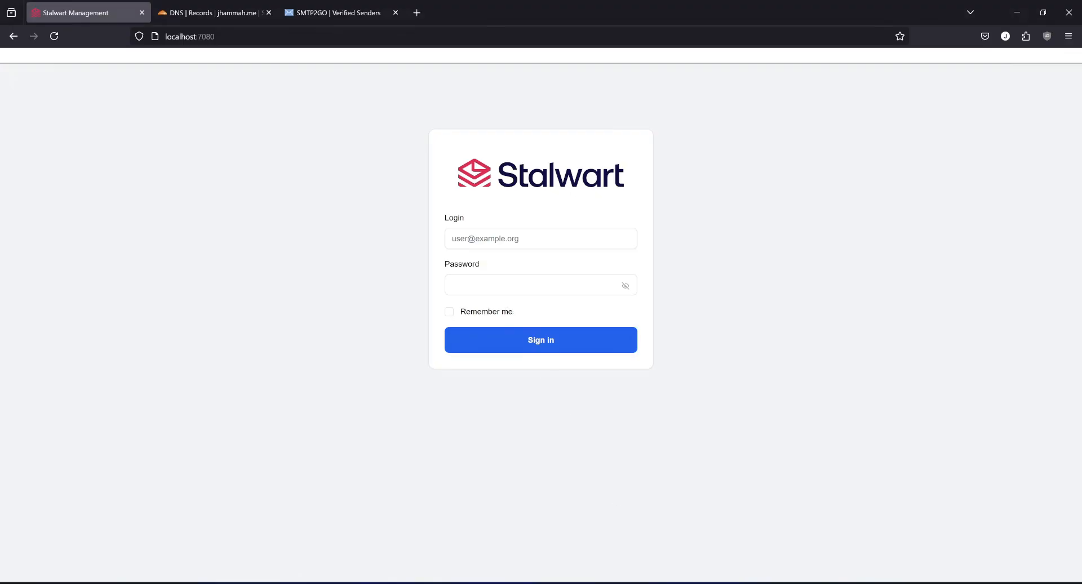
Sign in to Stalwart at localhost:7080 in Firefox as admin with the account password, and decline saving the login.
left_click(542, 239)
type("admin")
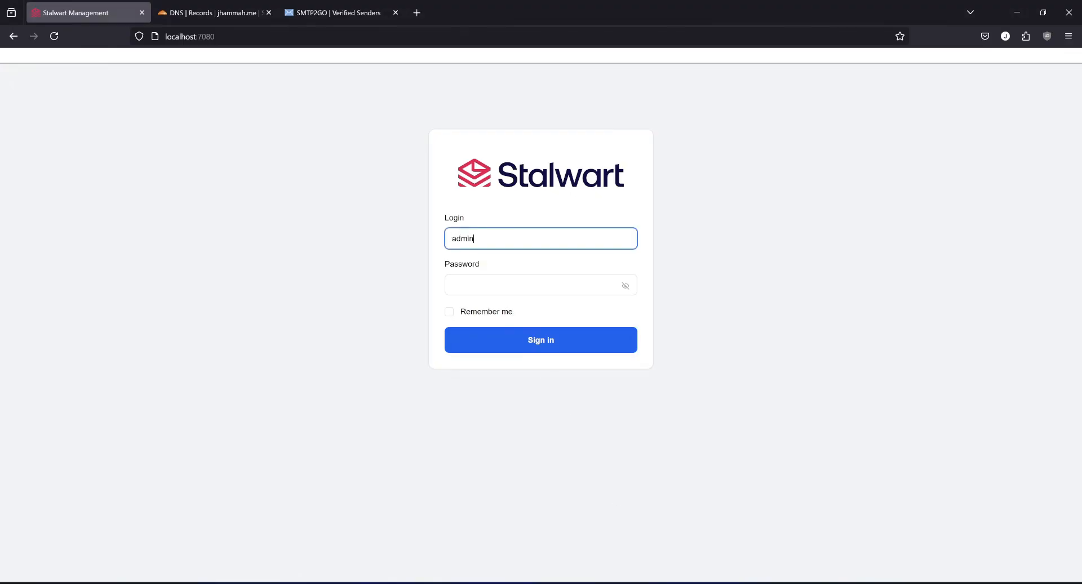
key("Tab")
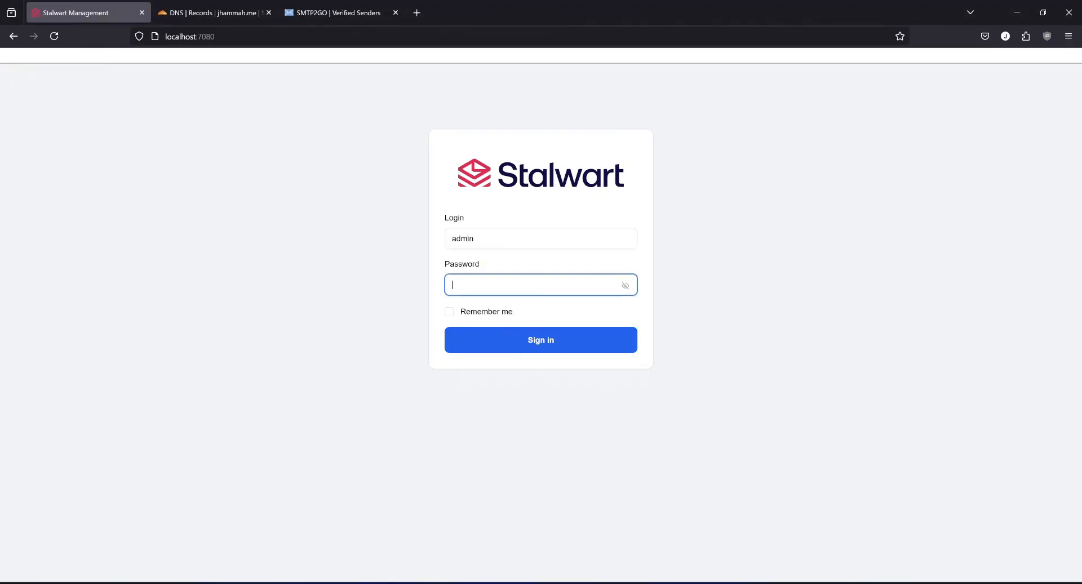
key("ctrl+v")
left_click(561, 346)
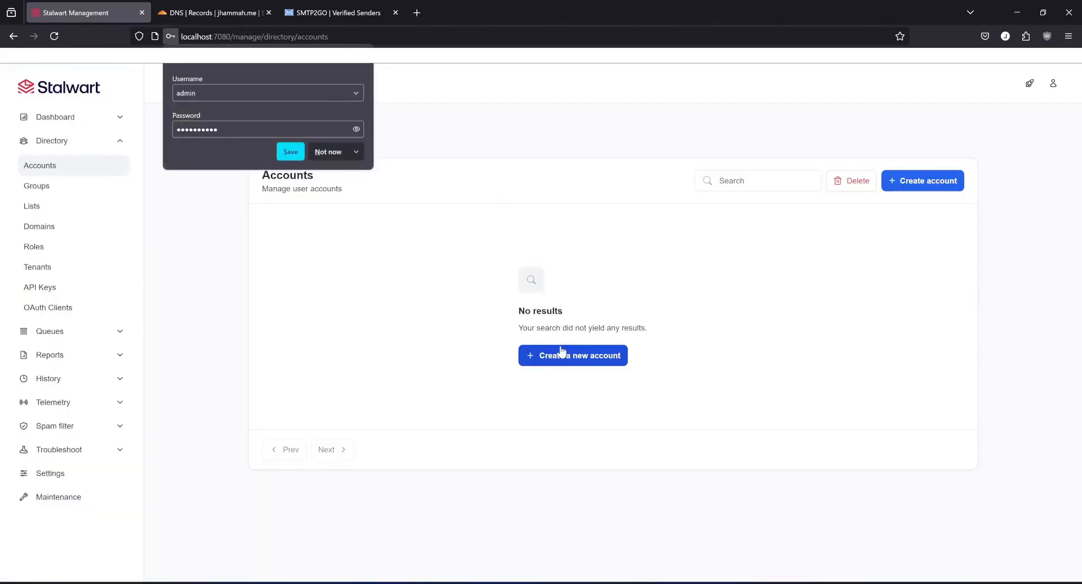
left_click(329, 154)
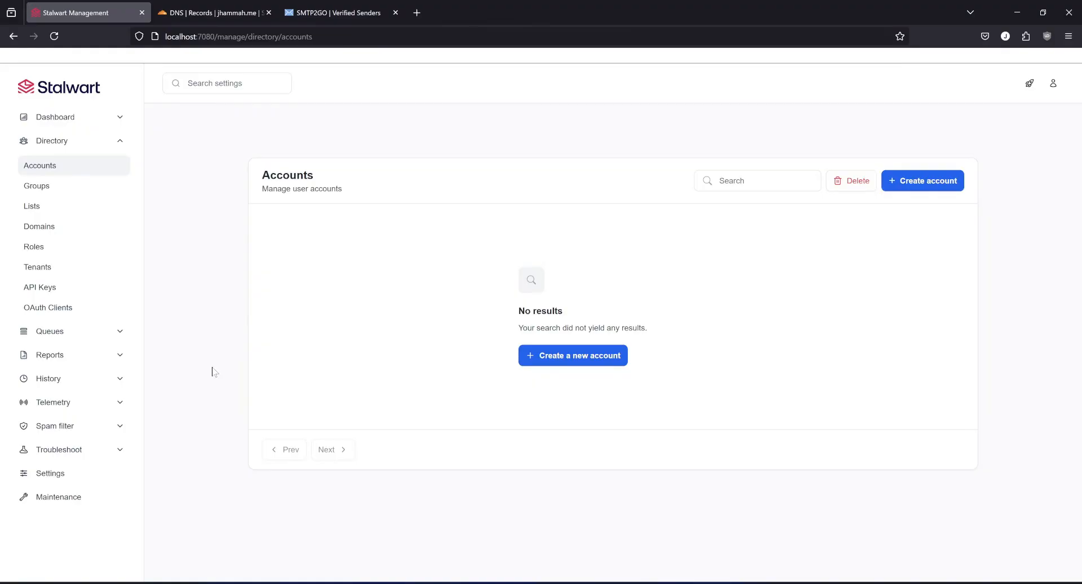
In the authentication settings, set the fallback administrator's username to syfilms, enter a new password, and save and reload.
left_click(54, 471)
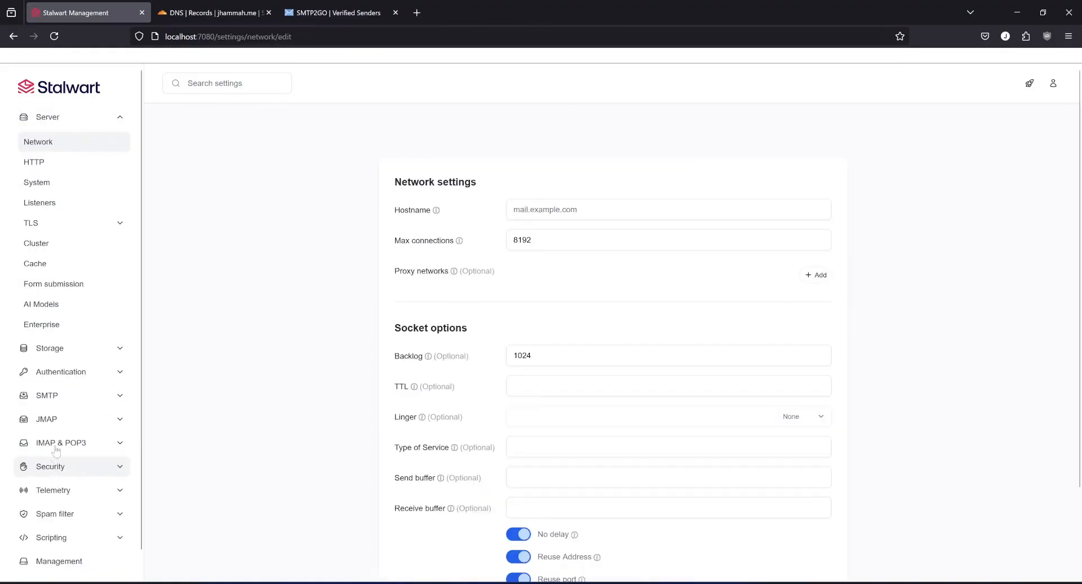
left_click(68, 372)
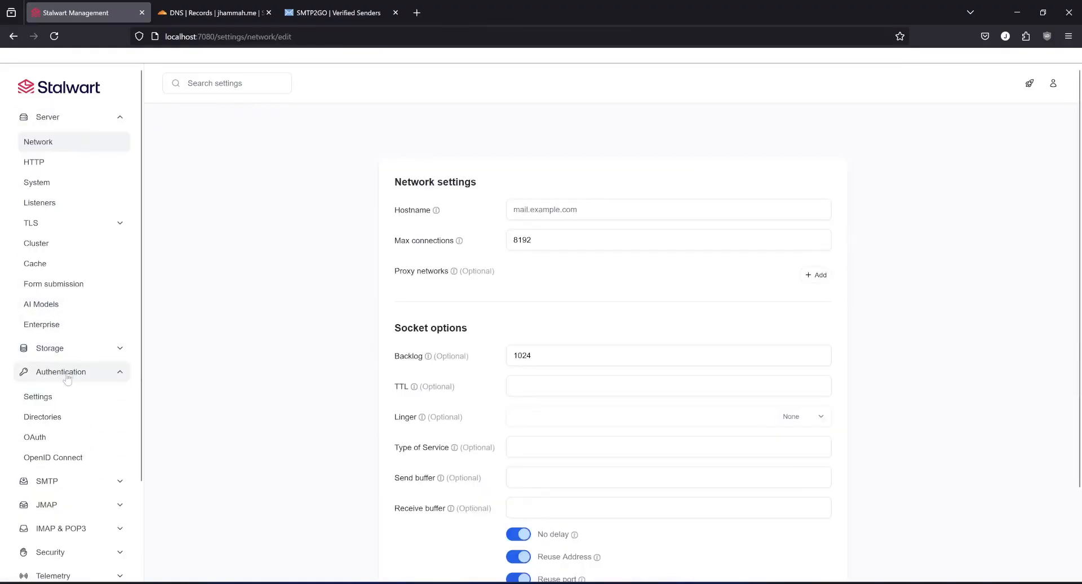
left_click(49, 400)
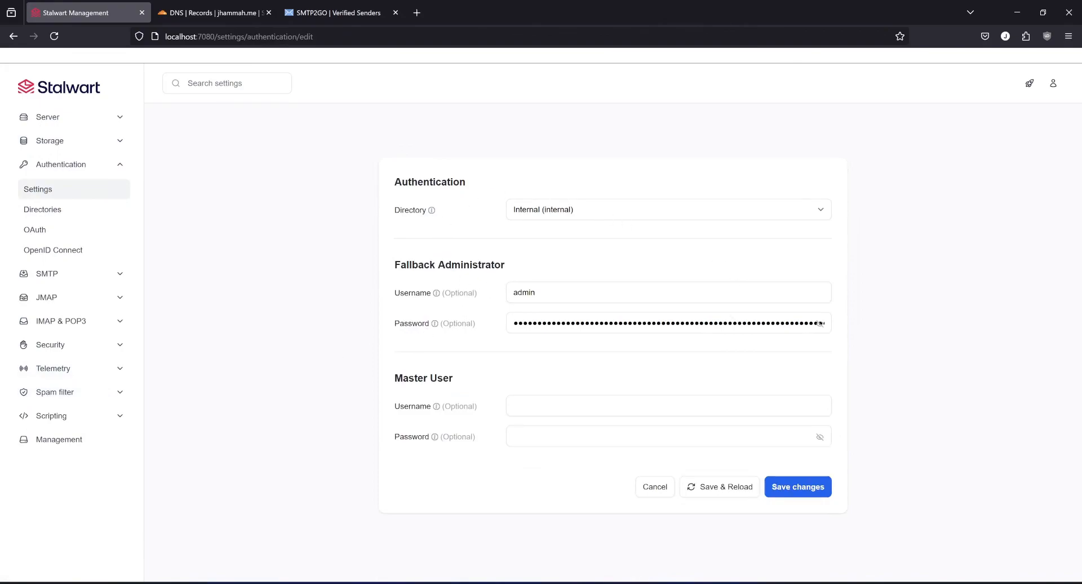
left_click_drag(555, 293, 507, 293)
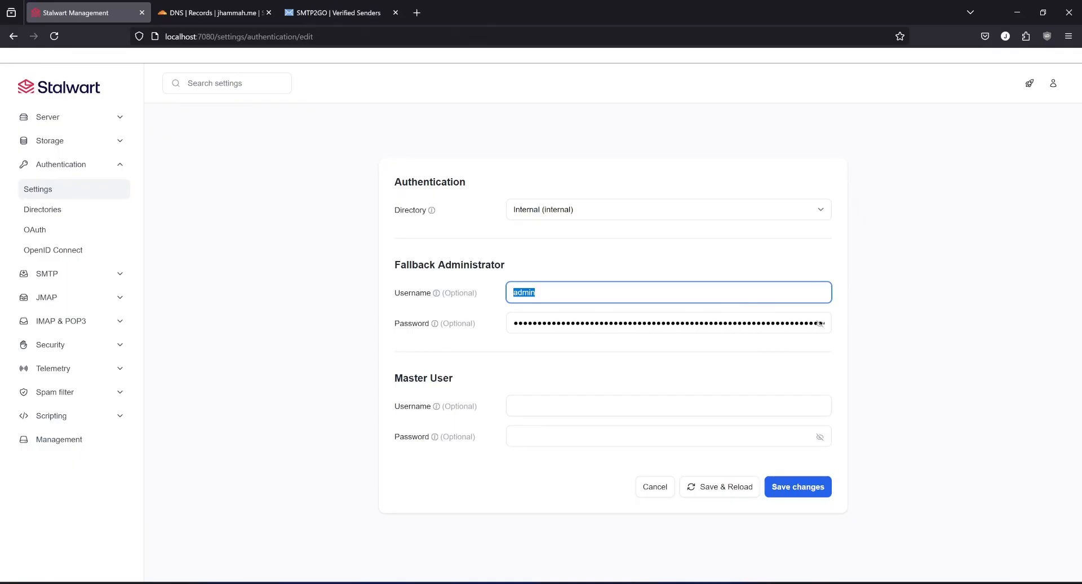
type("syfilms")
key("Tab")
key("Tab")
type("**********")
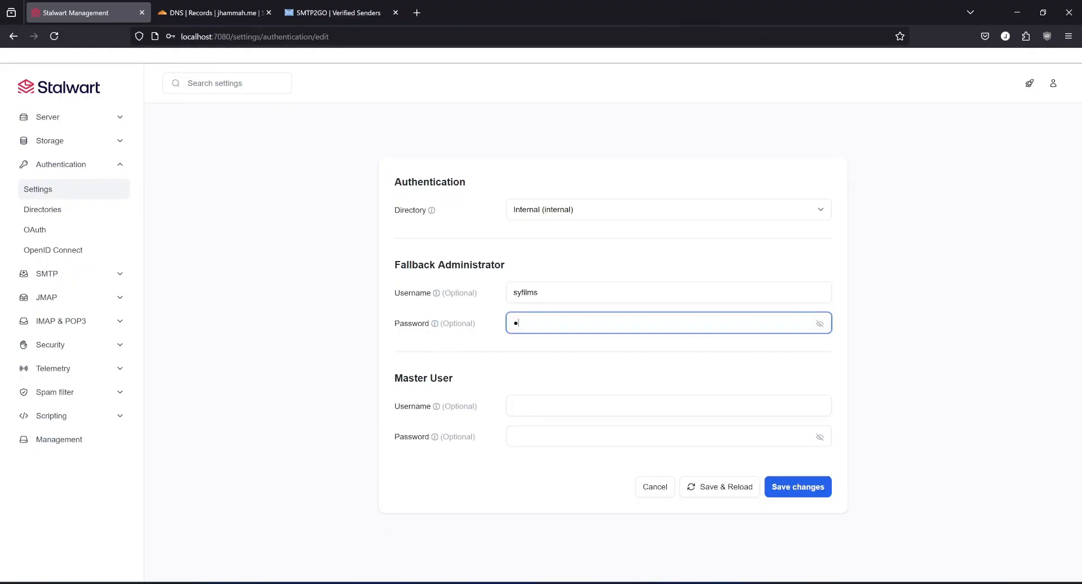
type("**")
left_click(728, 489)
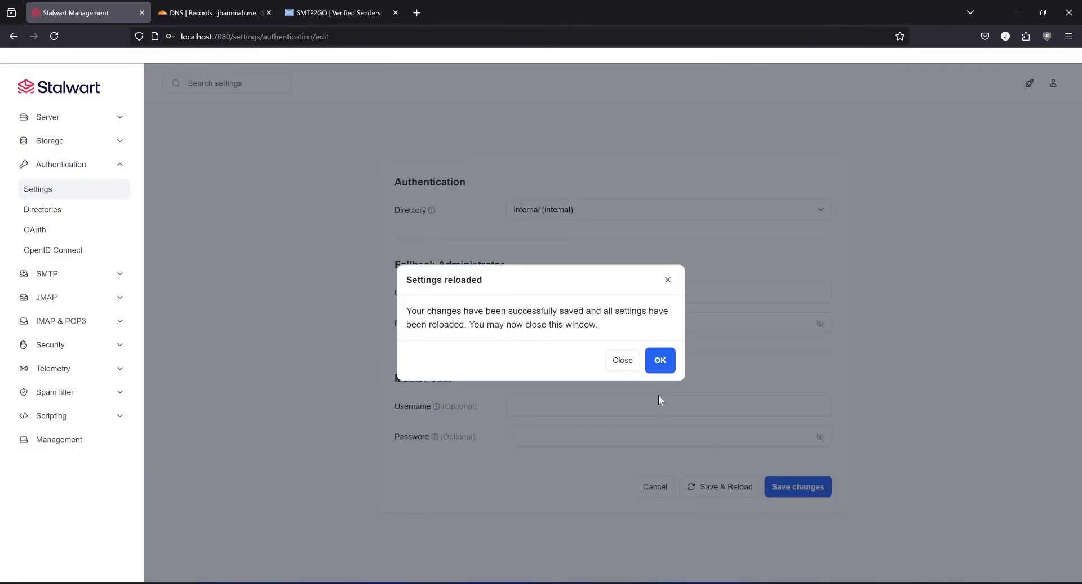
left_click(659, 361)
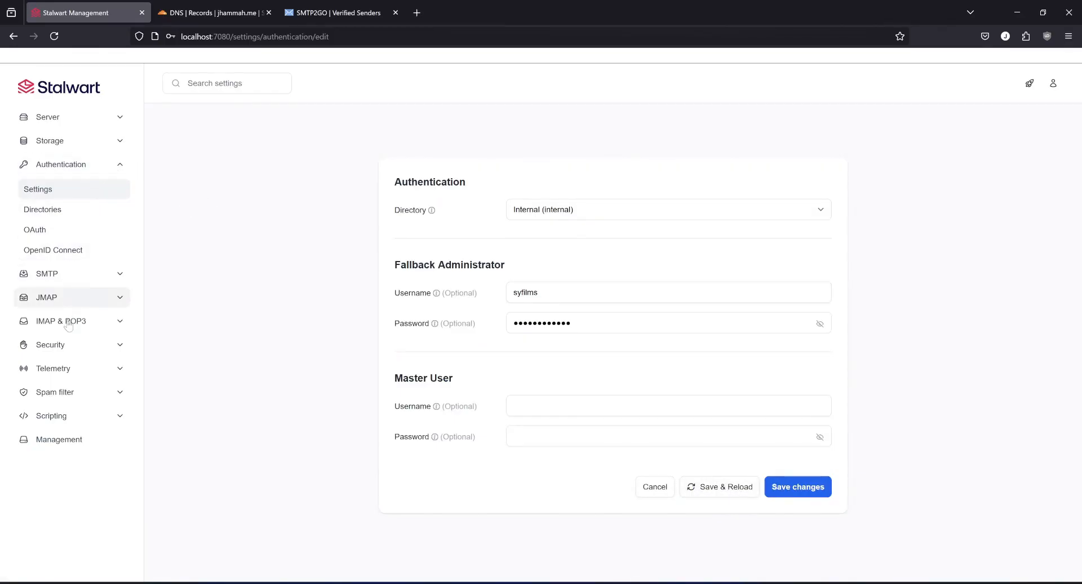
Add 172.30.0.0/16 to the allowed IP addresses in the security settings, and save and reload.
left_click(63, 351)
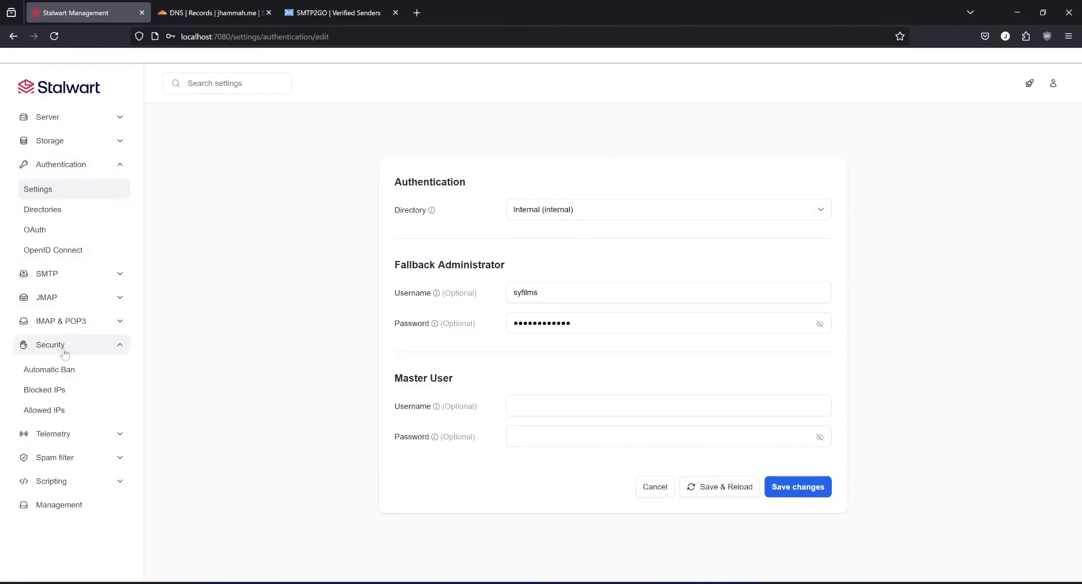
left_click(55, 411)
left_click(593, 360)
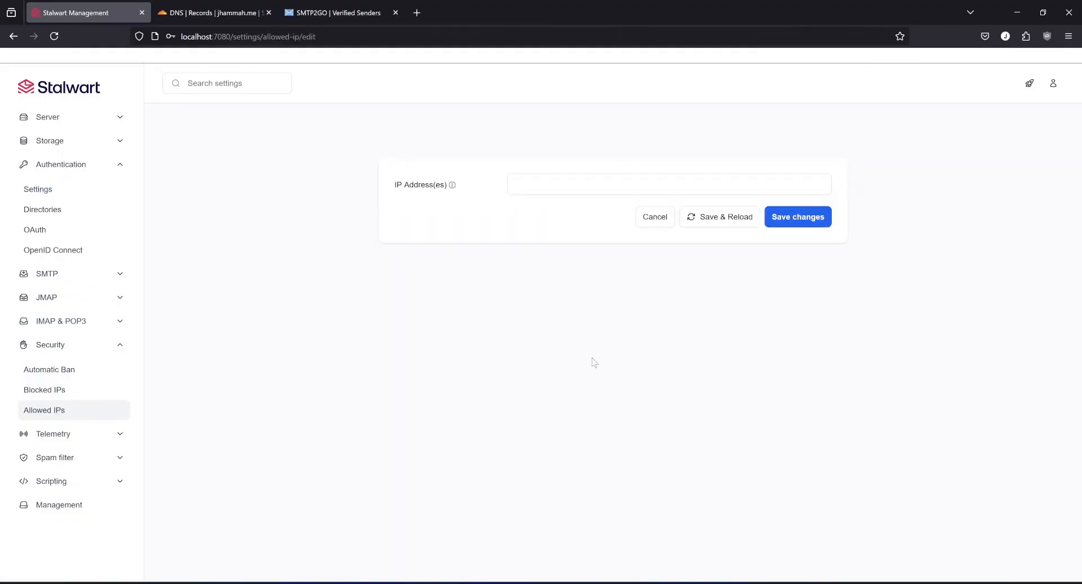
left_click(593, 184)
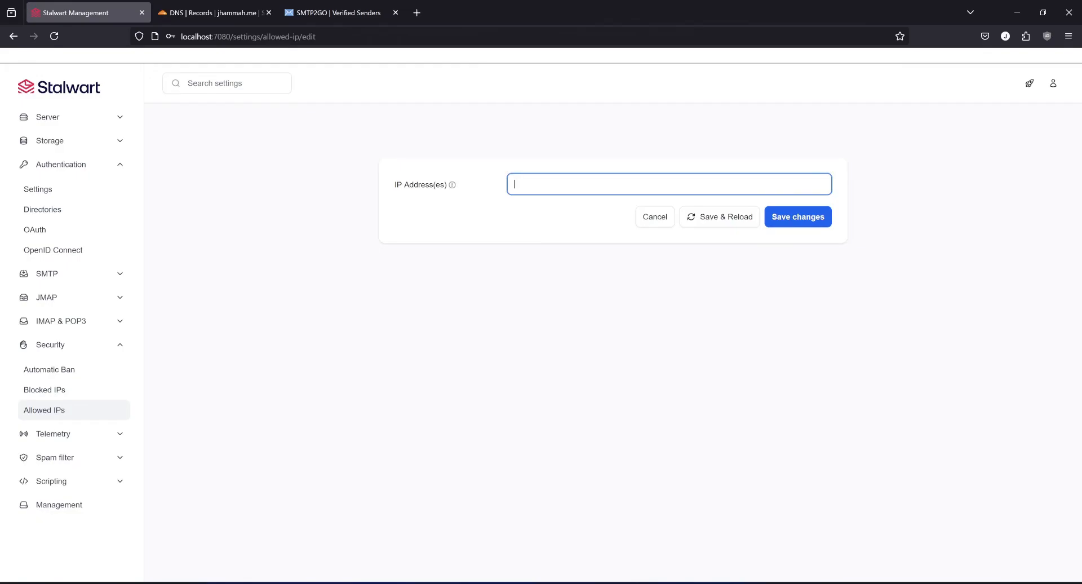
type("172.30.0.0/16")
left_click(727, 217)
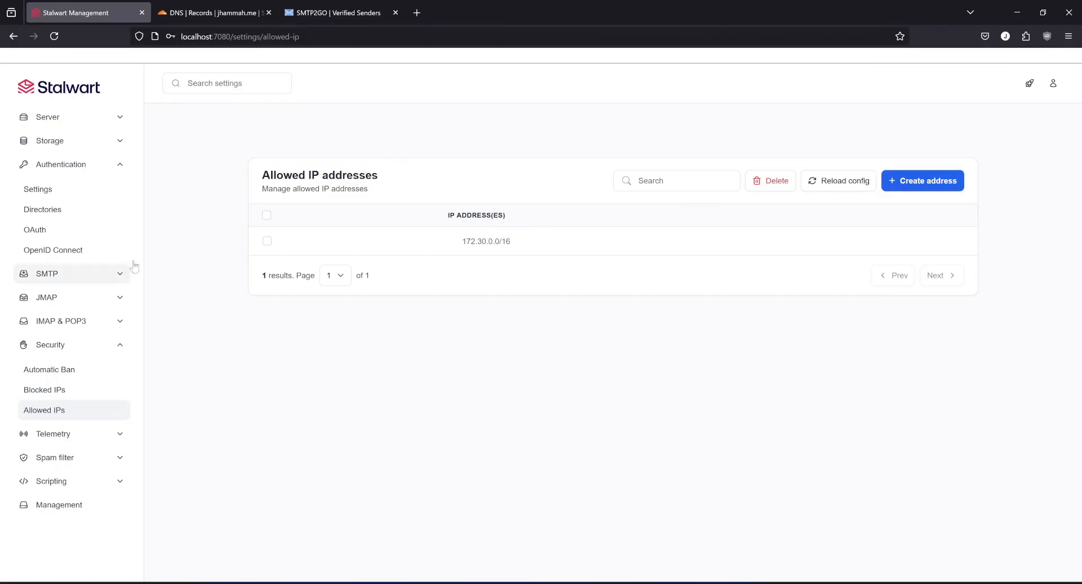
Open the outbound SMTP relay hosts list and switch to the SMTP2GO verified senders page.
left_click(55, 275)
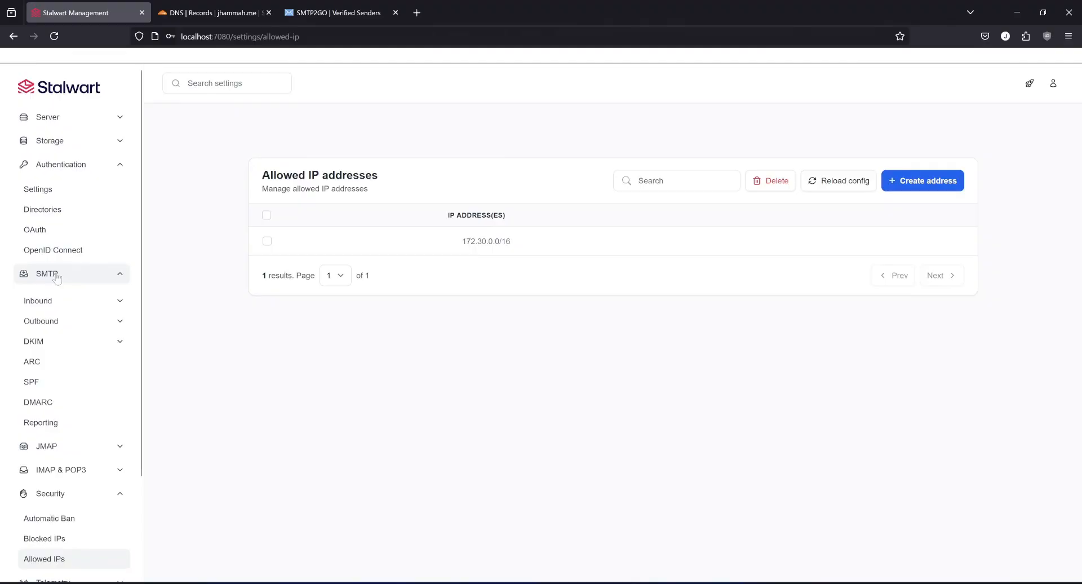
left_click(58, 322)
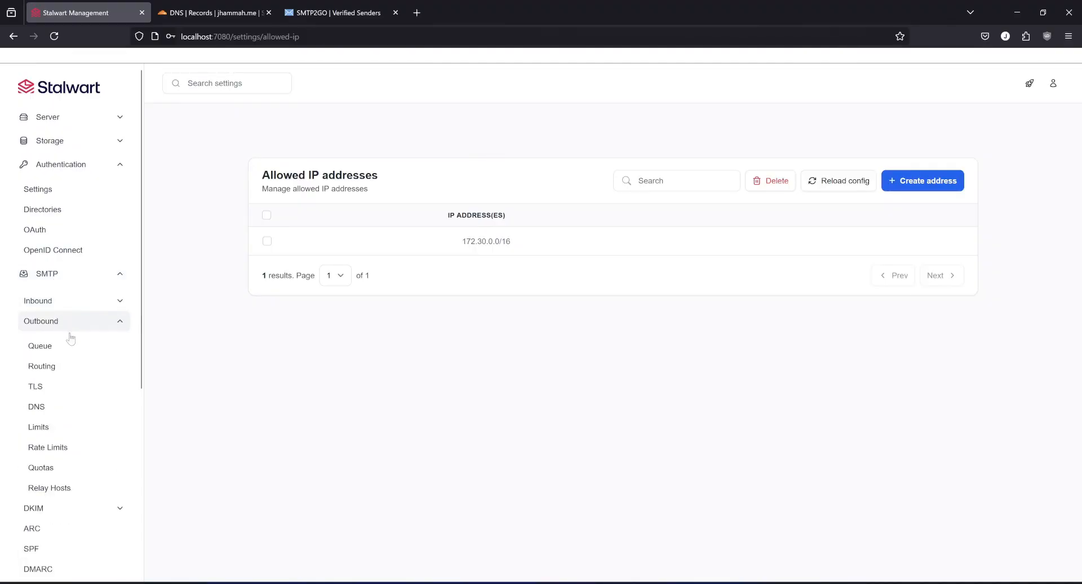
left_click(61, 489)
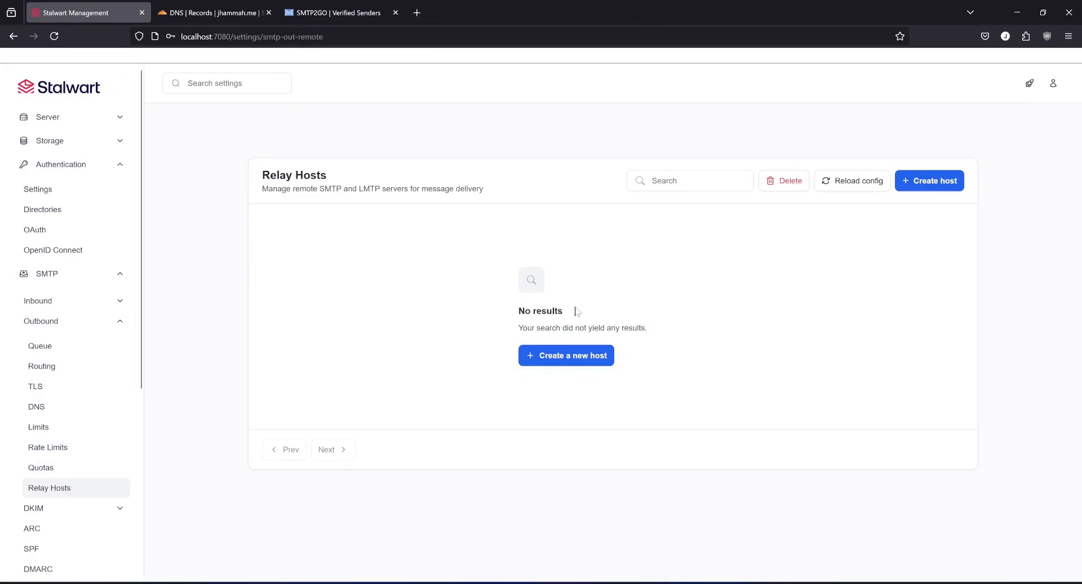
left_click(336, 13)
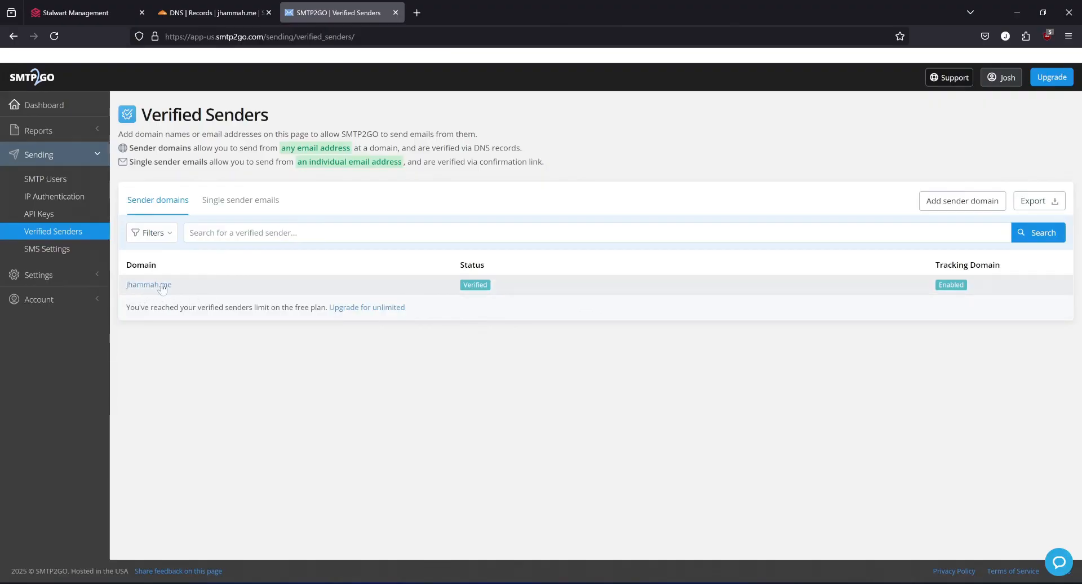
In Stalwart, create a relay host with ID smtp2go, address mail.smtp2go.com and port 587.
mouse_move(215, 13)
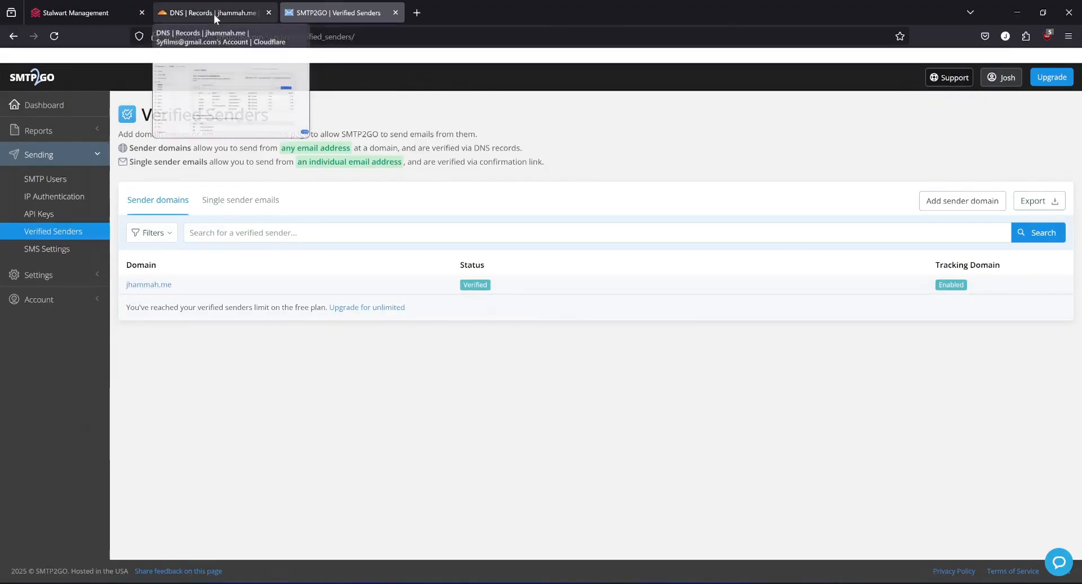
left_click(76, 12)
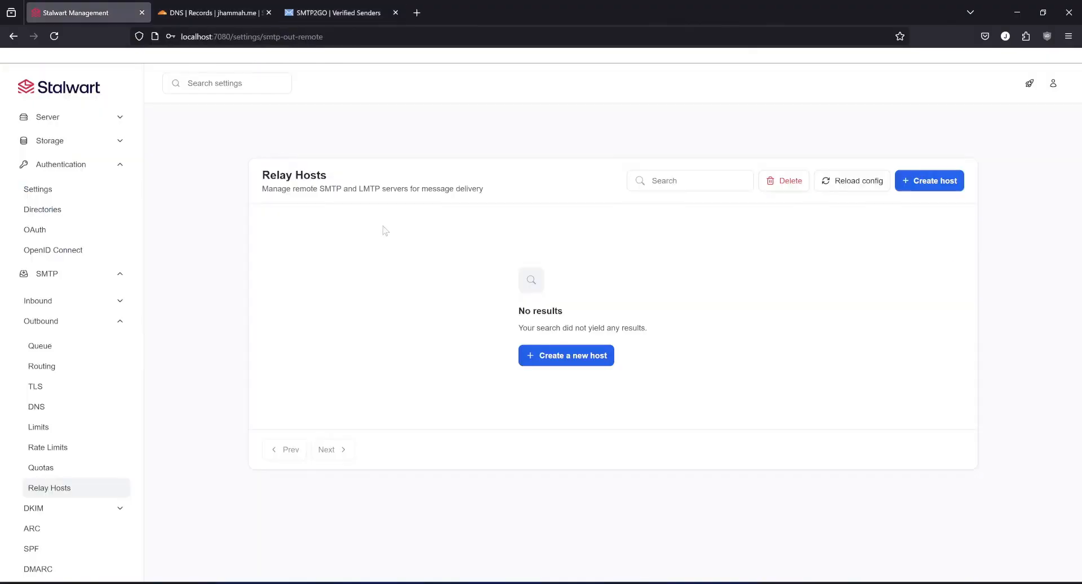
left_click(573, 357)
left_click(514, 213)
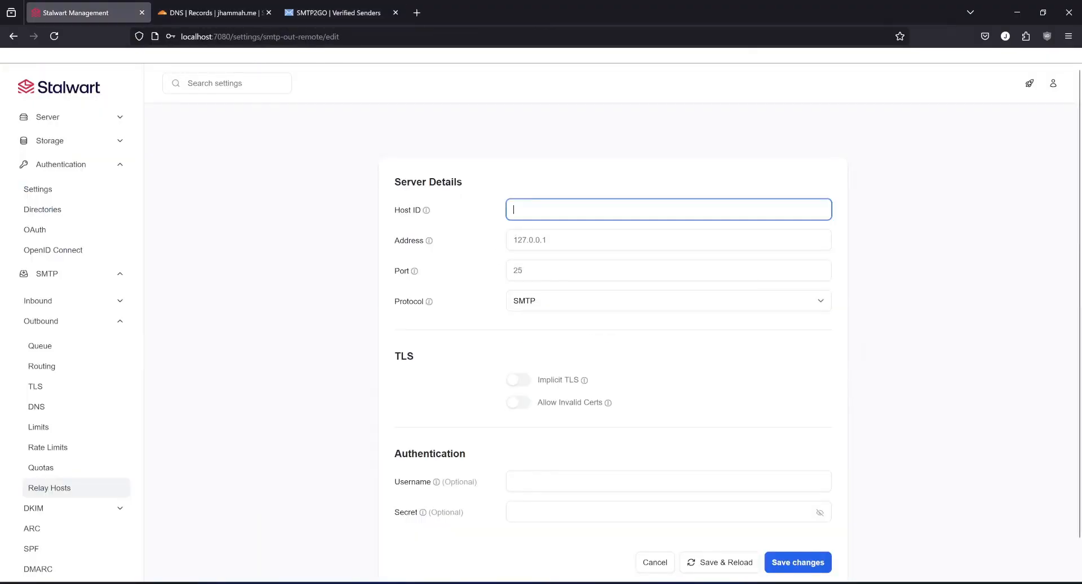
type("smtp2")
type("go")
key("Tab")
type("mail.smtp2go.com")
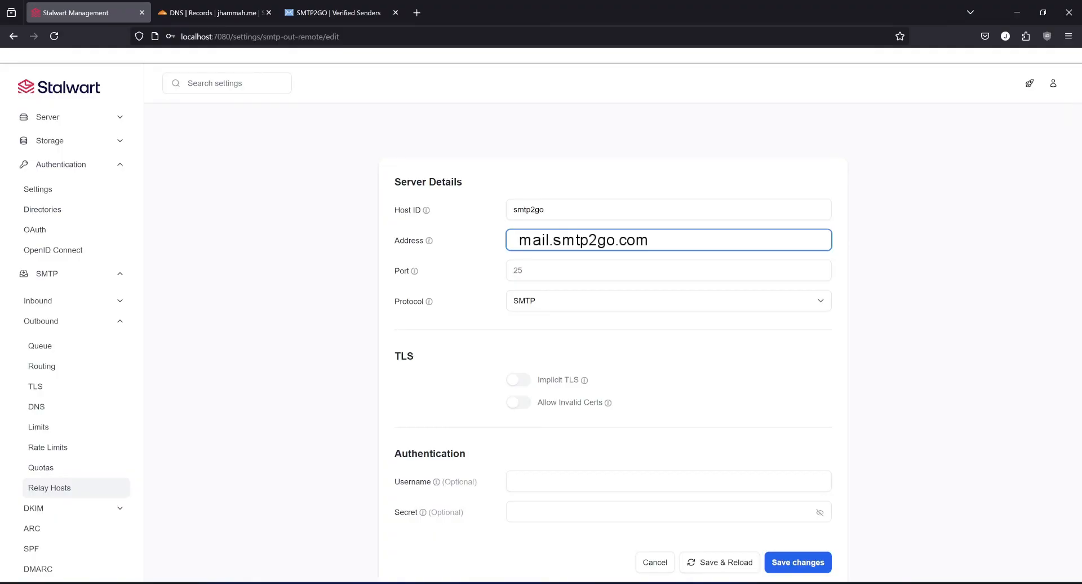
left_click(515, 271)
type("587")
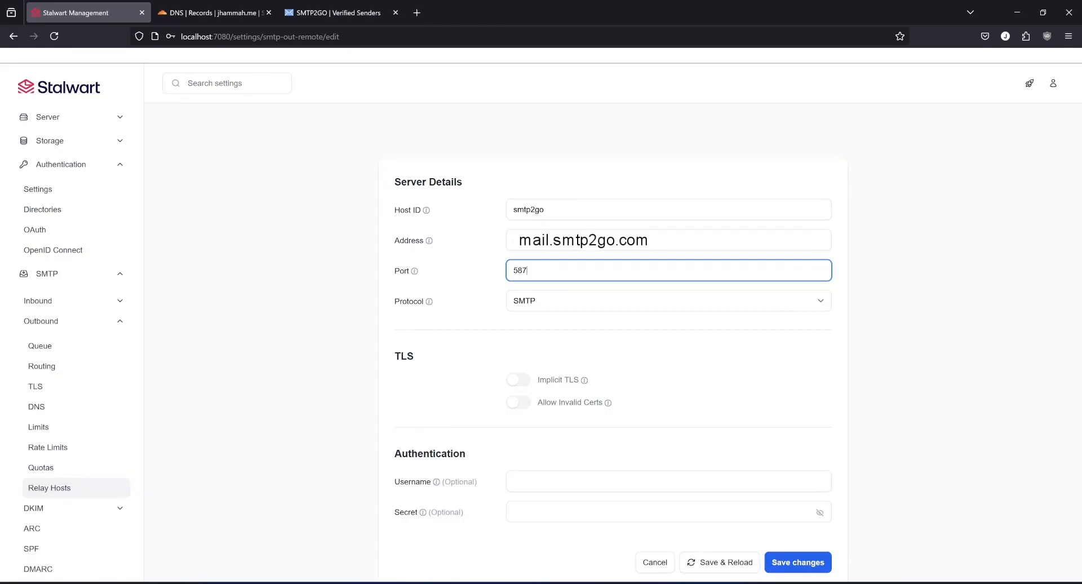
Enter the relay host's authentication username and its secret, and save and reload the settings.
left_click(669, 481)
type("username")
left_click(423, 511)
type("••••••••••••")
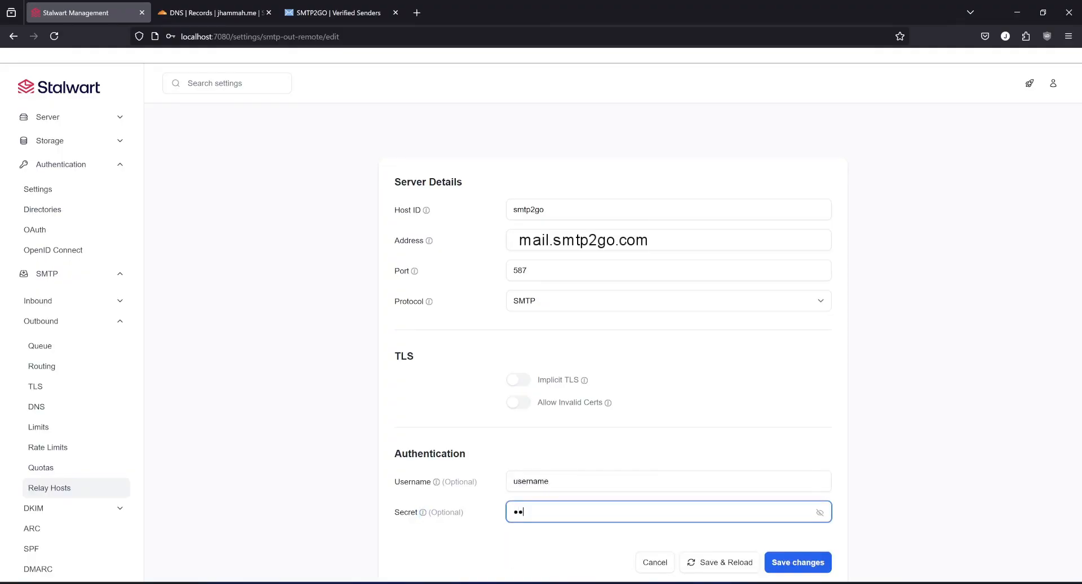
left_click(724, 570)
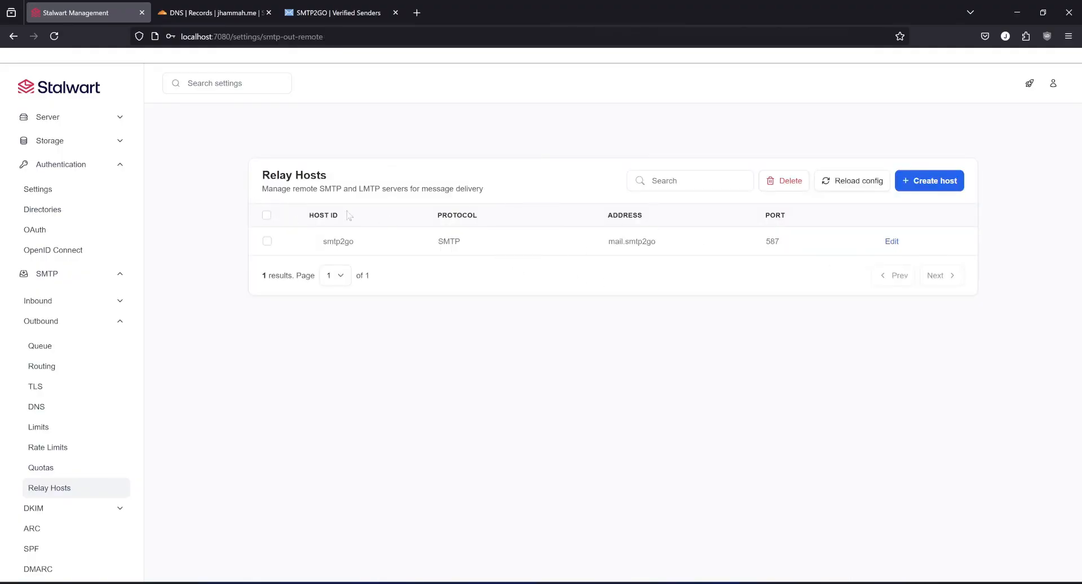
In the outbound routing settings, set the fallback next hop to 'smtp2go', and save and reload.
left_click(54, 368)
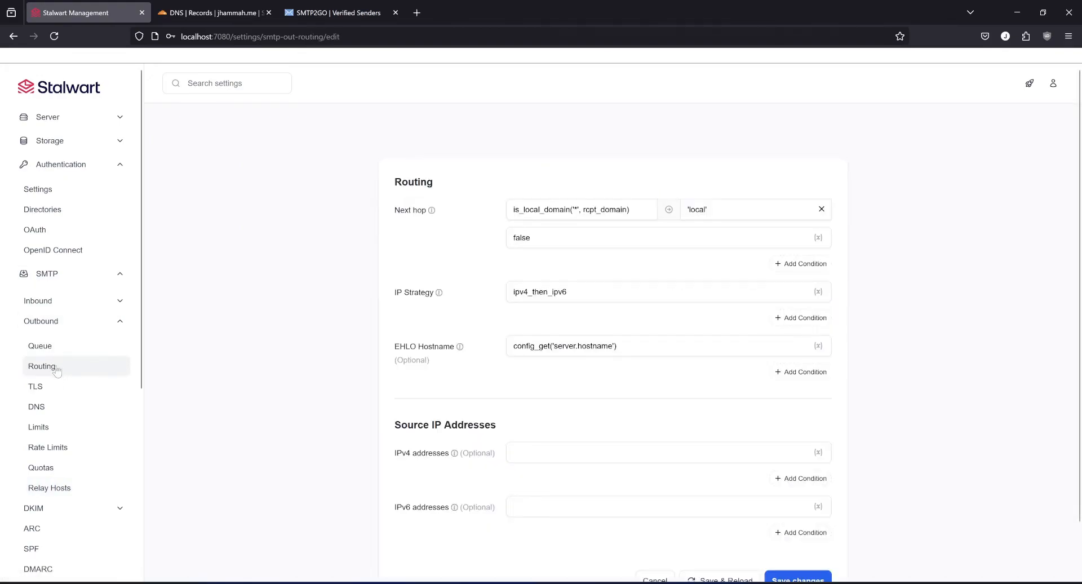
left_click_drag(551, 239, 460, 239)
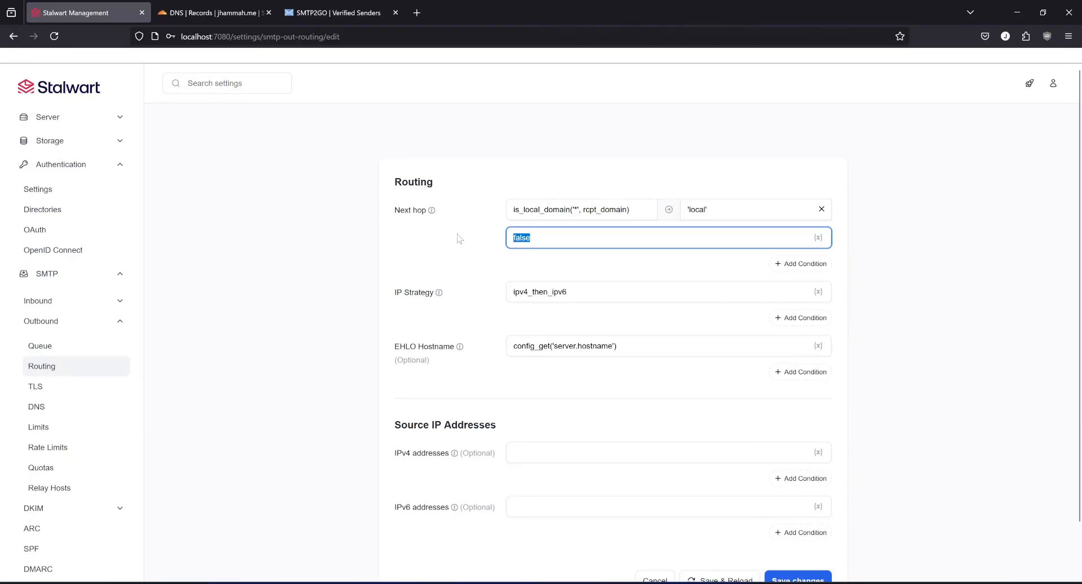
type("'smtp2go")
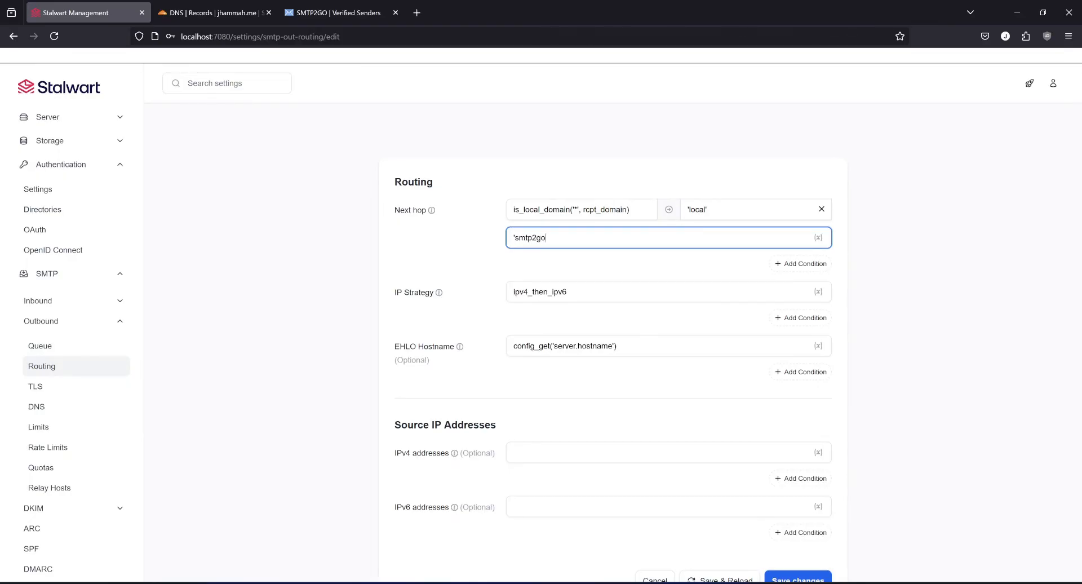
type("'")
scroll(693, 505, "down", 1)
left_click(712, 528)
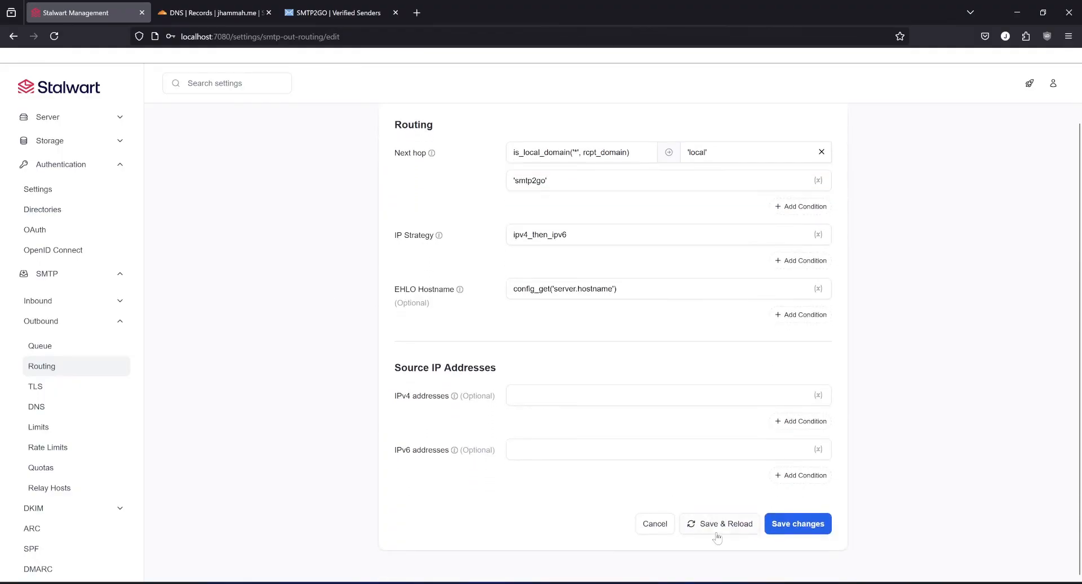
left_click(660, 360)
In the outbound TLS security settings, set both DANE and MTA-STS to disabled, and save and reload.
left_click(61, 388)
double_click(527, 264)
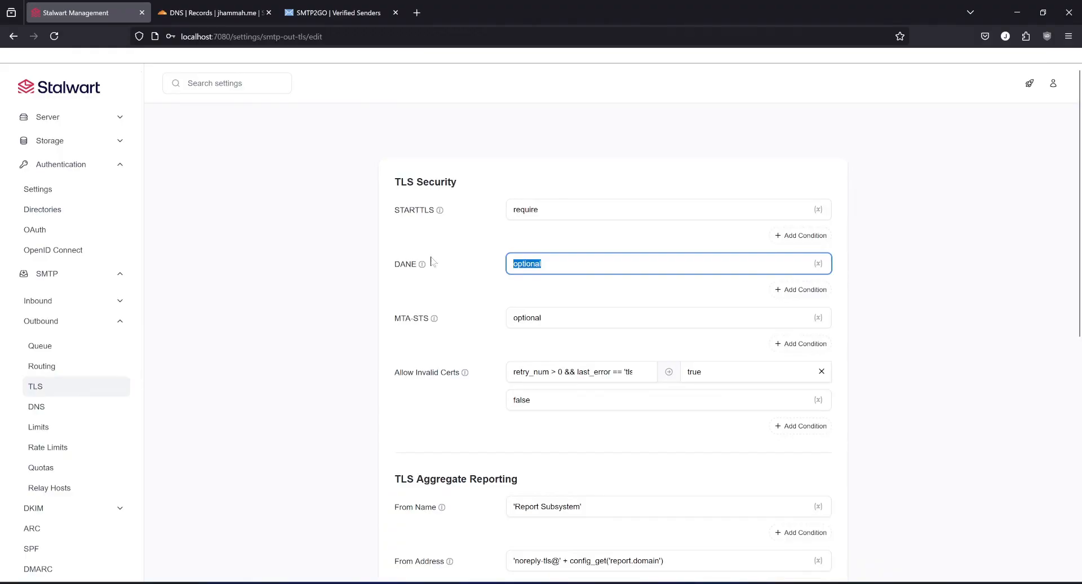
type("disabled")
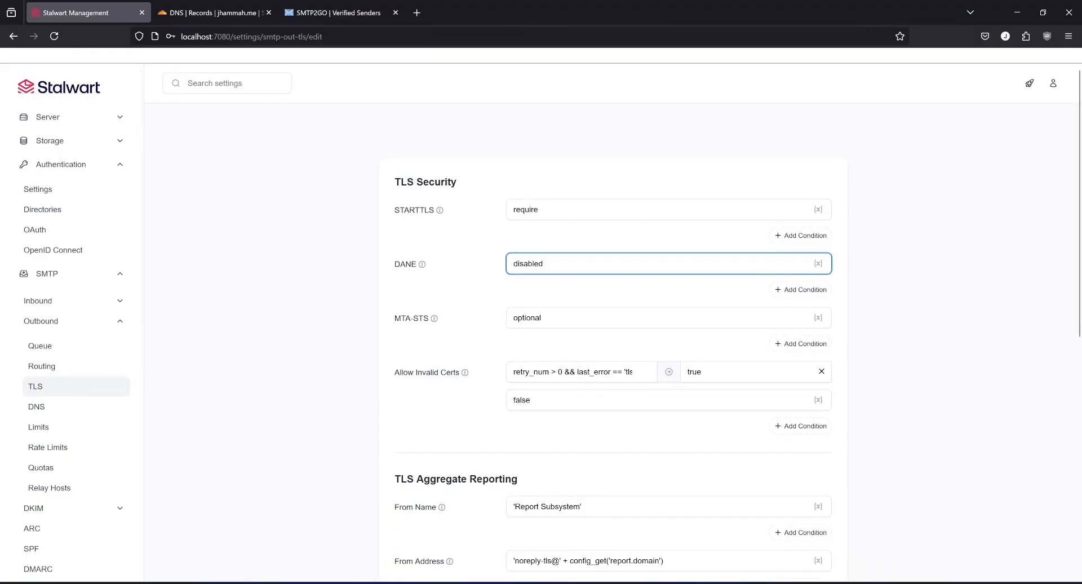
left_click_drag(546, 318, 510, 318)
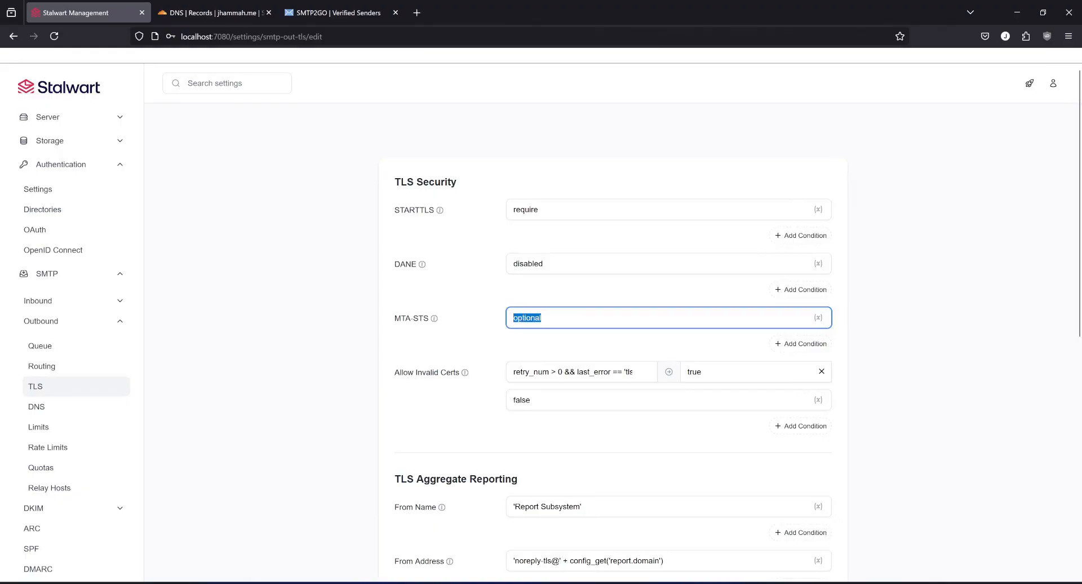
type("disabled")
scroll(383, 313, "down", 8)
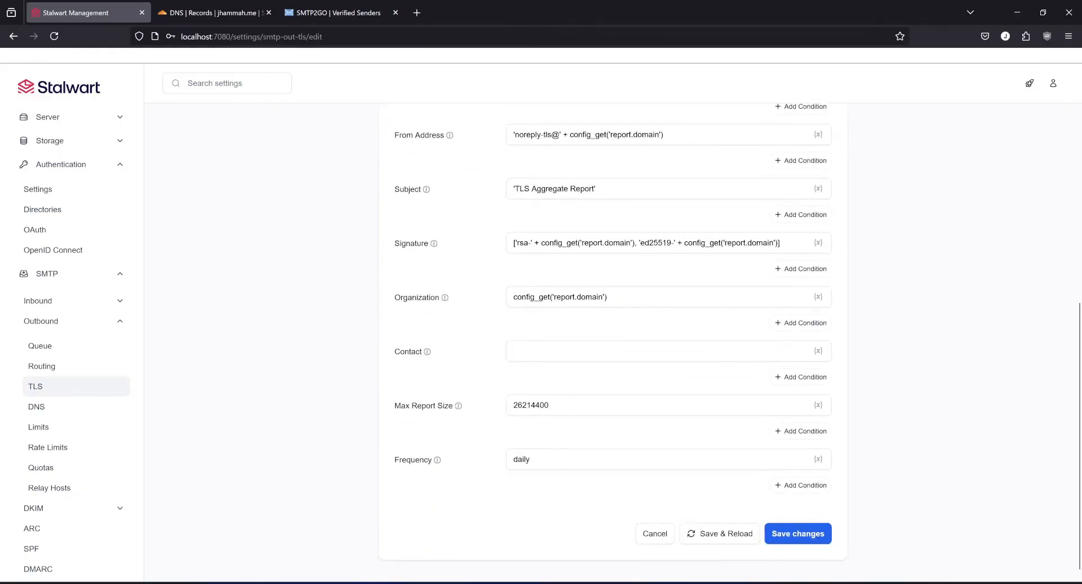
left_click(721, 533)
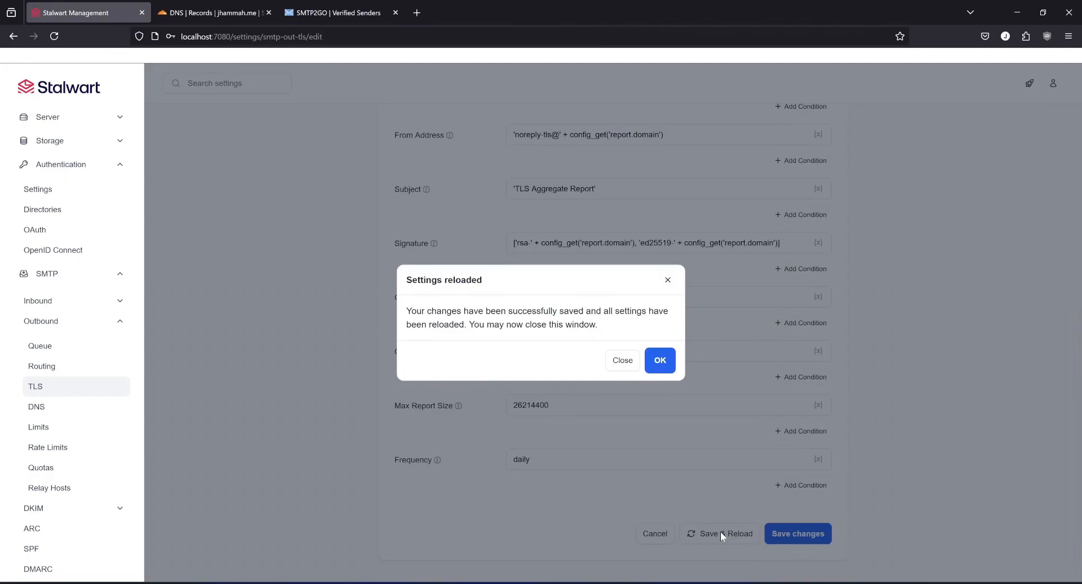
left_click(660, 361)
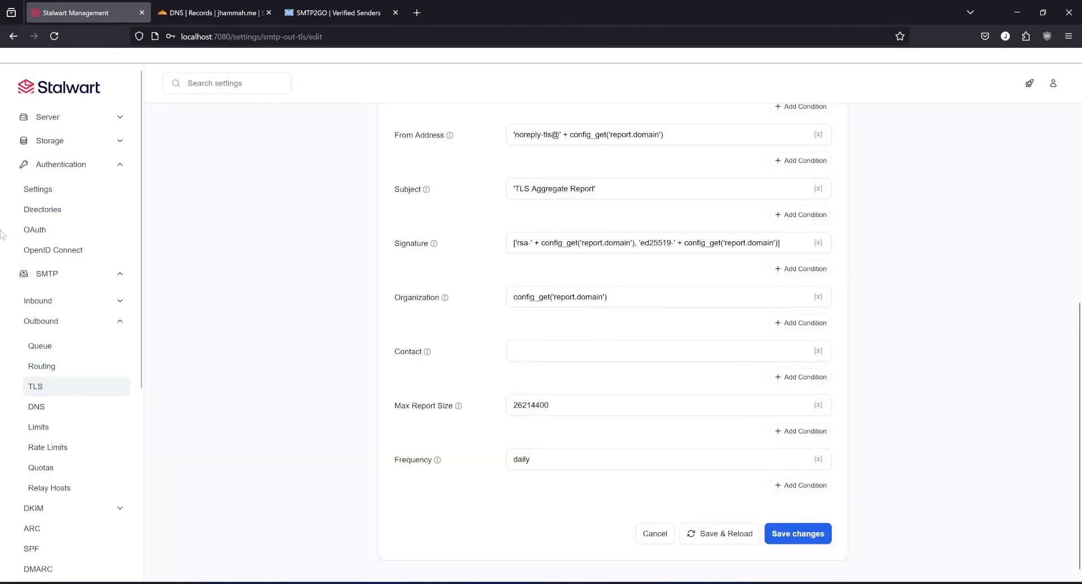
Set the server's network hostname to mail.jhammah.me, and save and reload the settings.
scroll(78, 377, "down", 5)
scroll(83, 497, "up", 9)
left_click(50, 117)
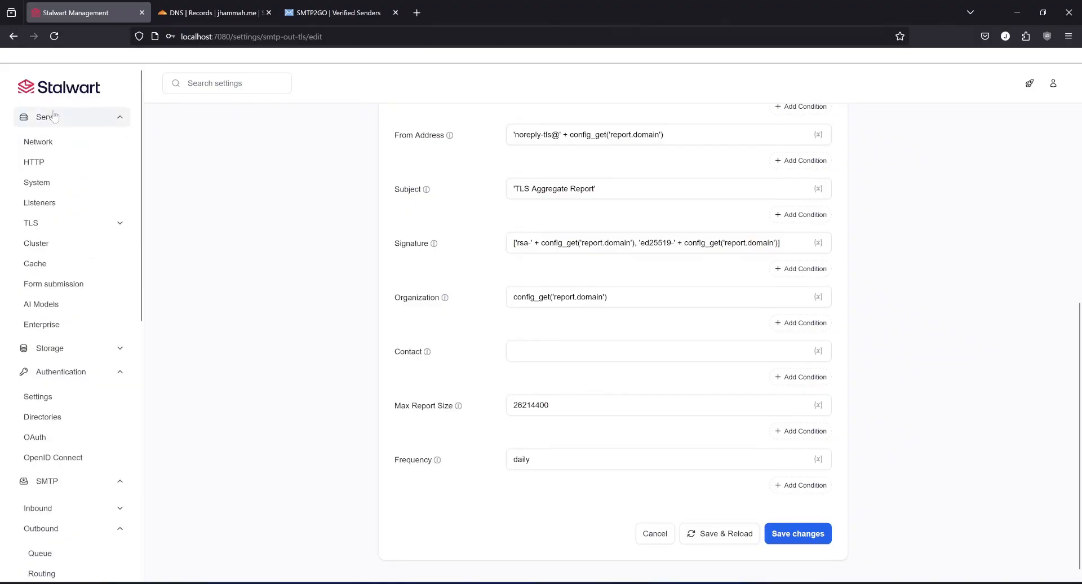
left_click(50, 143)
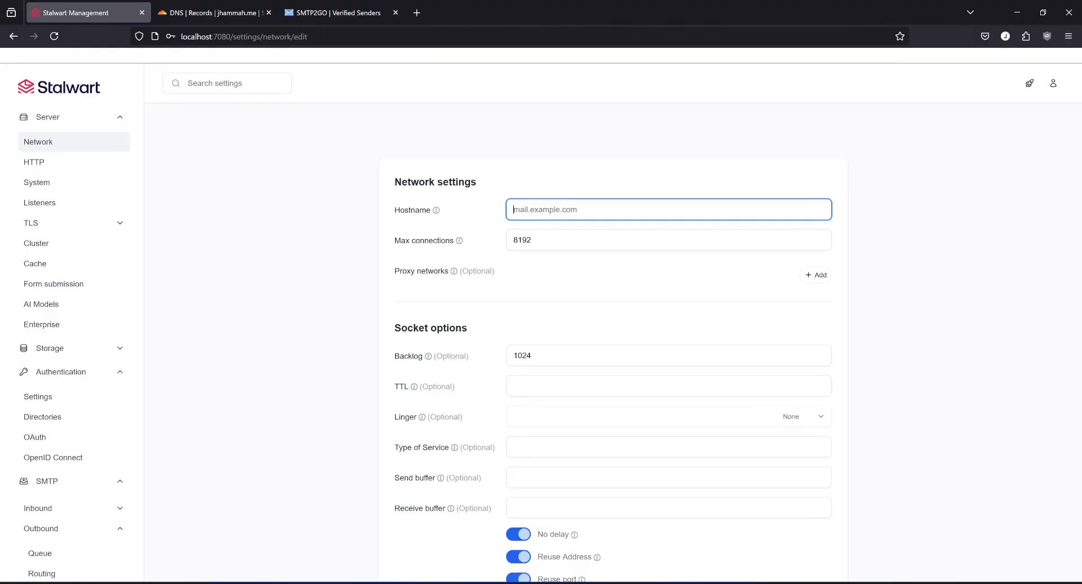
type("mail.jhammah.me")
scroll(660, 550, "down", 3)
left_click(729, 525)
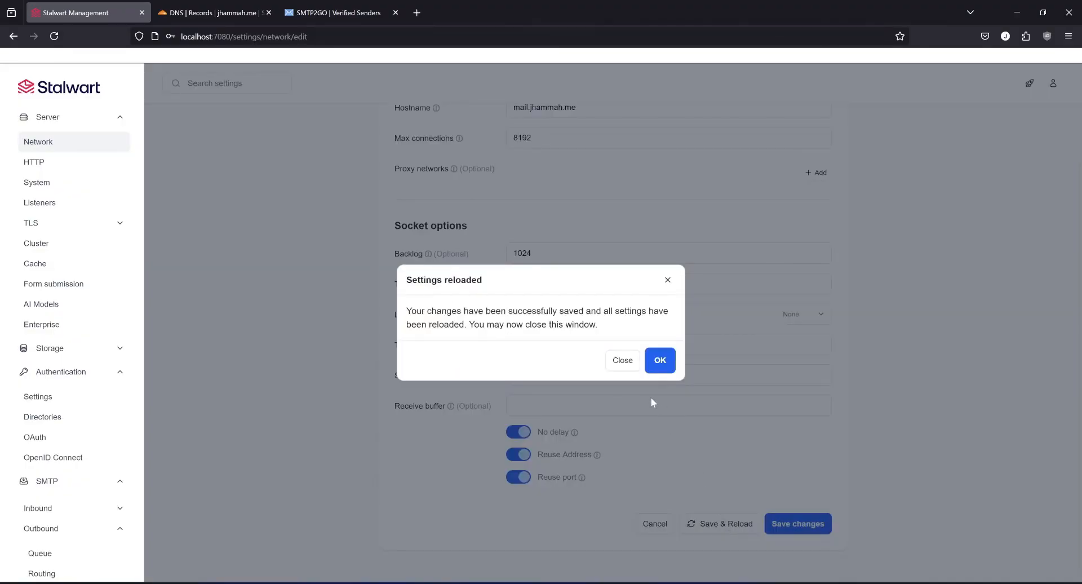
left_click(657, 364)
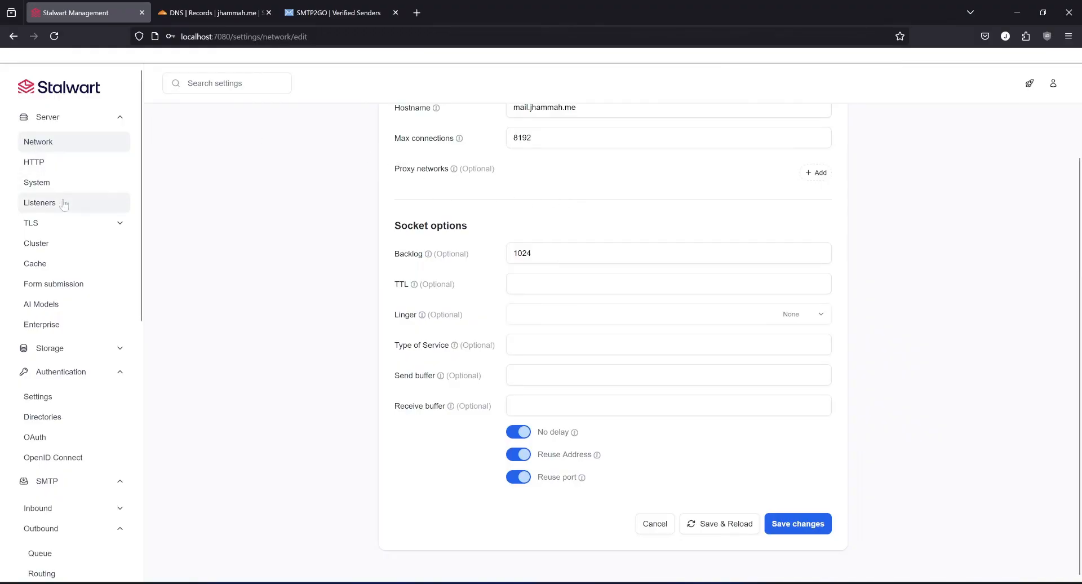
Add 172.30.0.0/16 as a proxy network in the server's network settings, and save and reload.
scroll(423, 270, "up", 2)
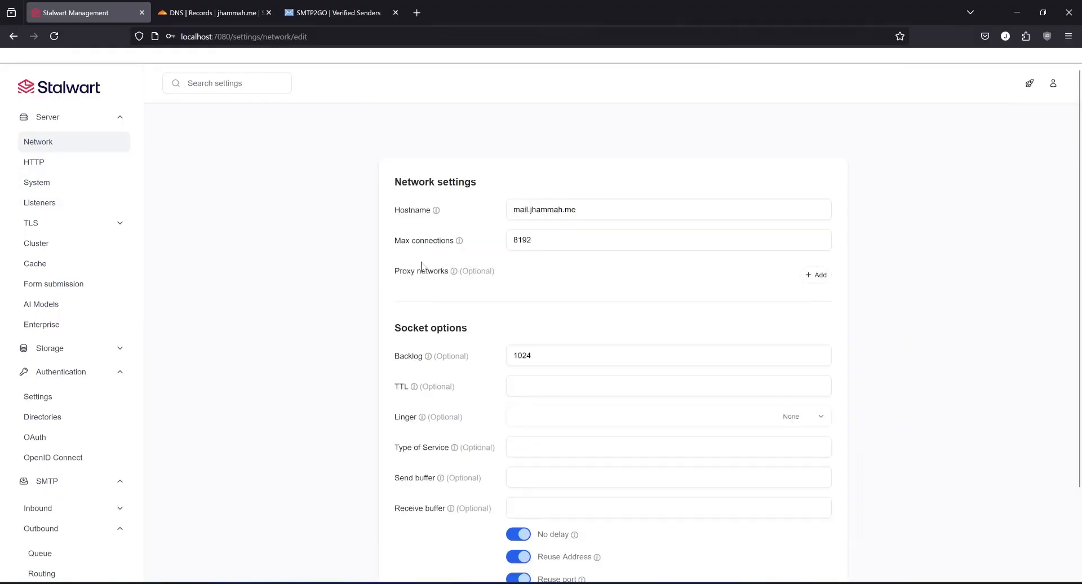
left_click(815, 276)
left_click(534, 270)
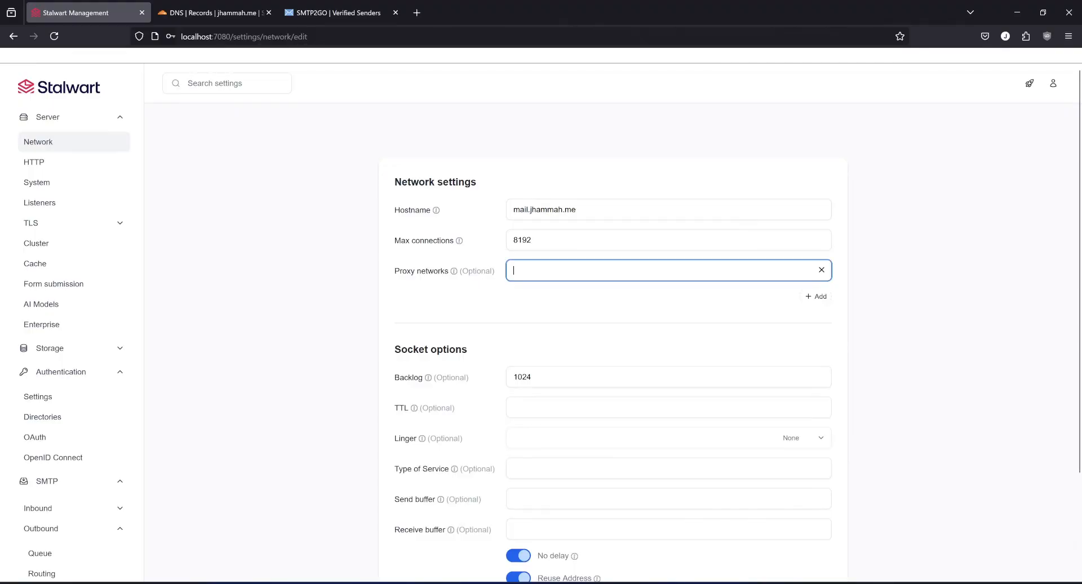
type("172.30.0.")
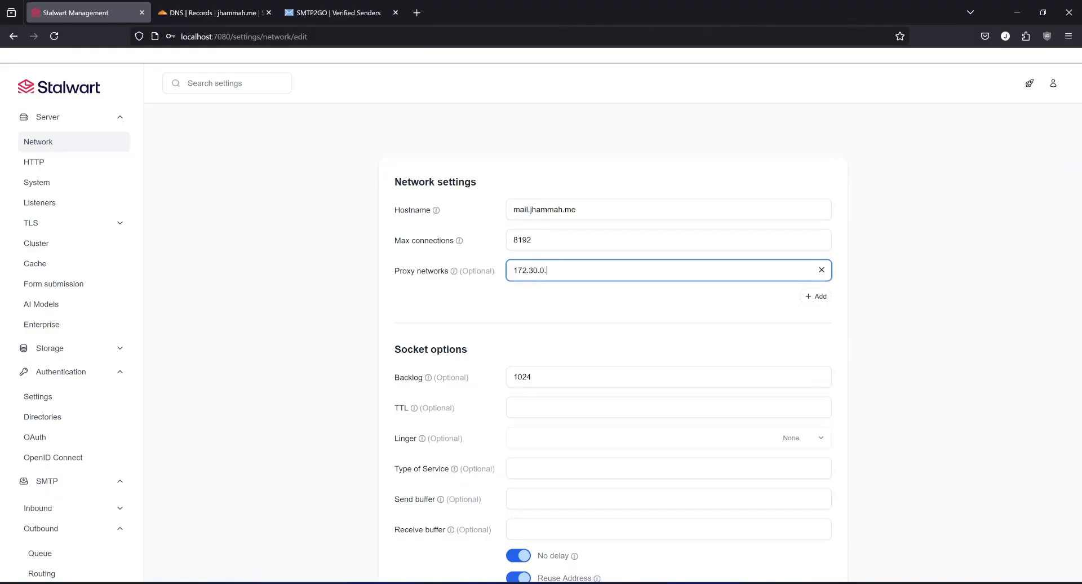
type("0/16")
left_click(918, 273)
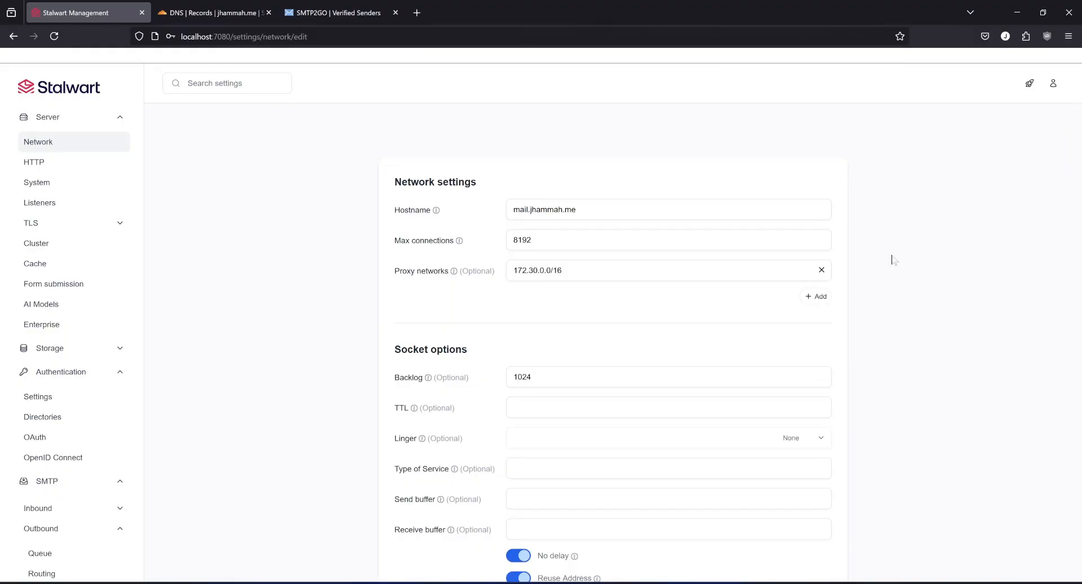
scroll(808, 316, "down", 3)
left_click(725, 524)
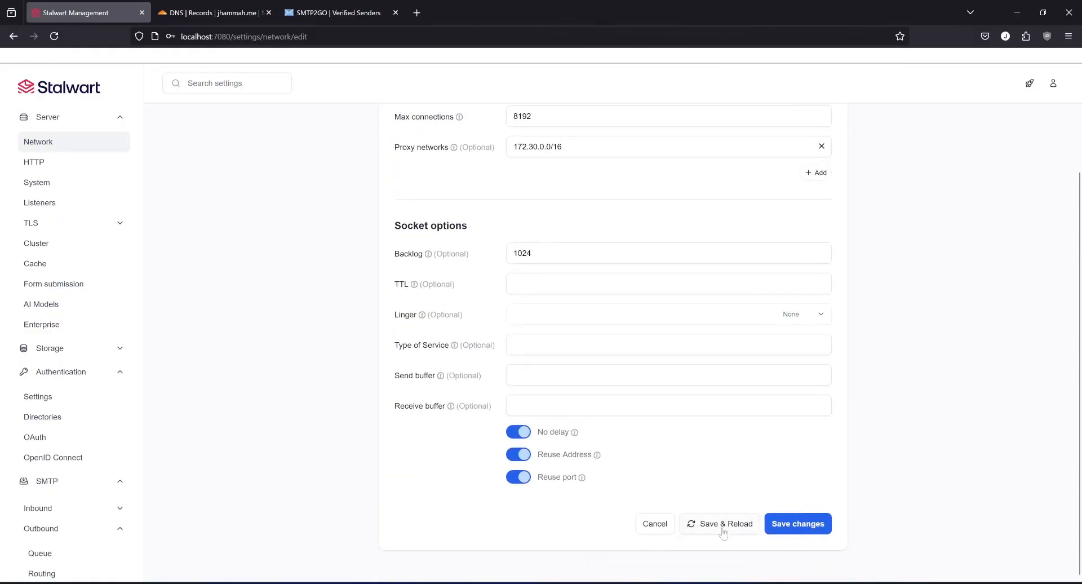
left_click(622, 361)
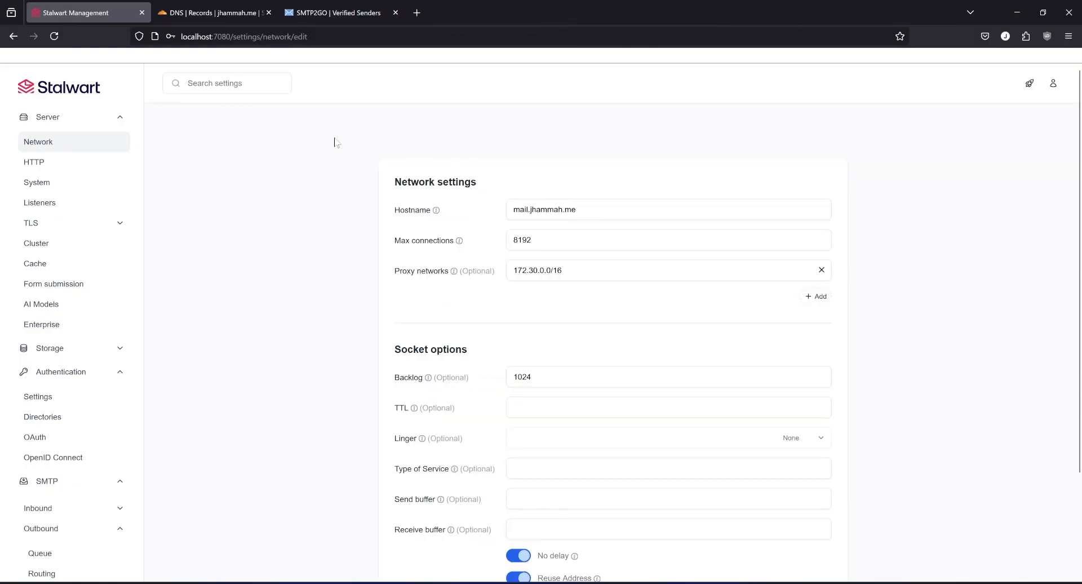
Switch to the Cloudflare DNS records and add a CNAME record named mail with target @, set to DNS only.
left_click(205, 14)
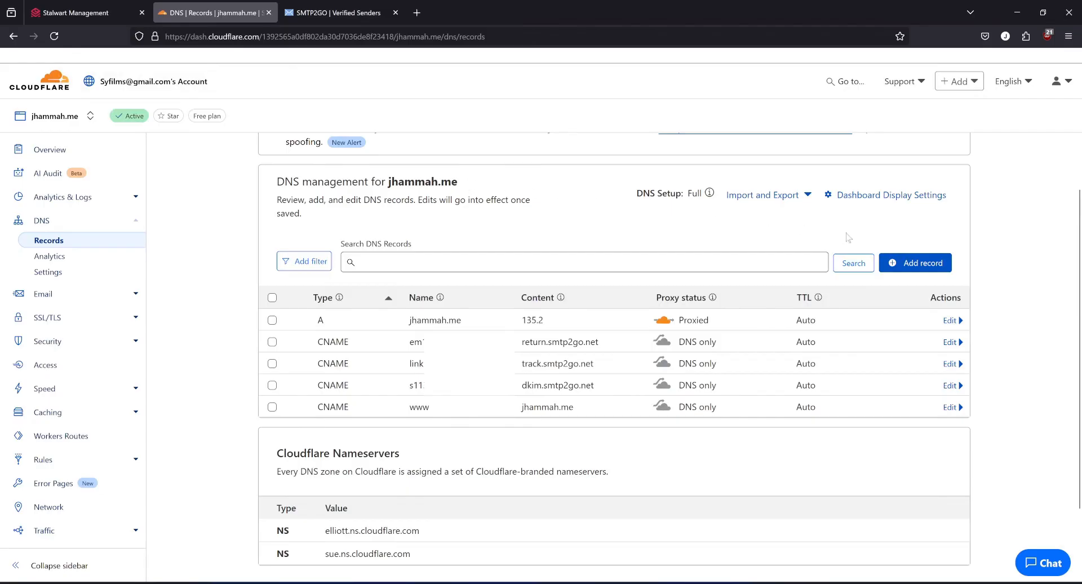
left_click(918, 264)
left_click(322, 369)
left_click(311, 474)
left_click(496, 366)
type("mail")
key("Tab")
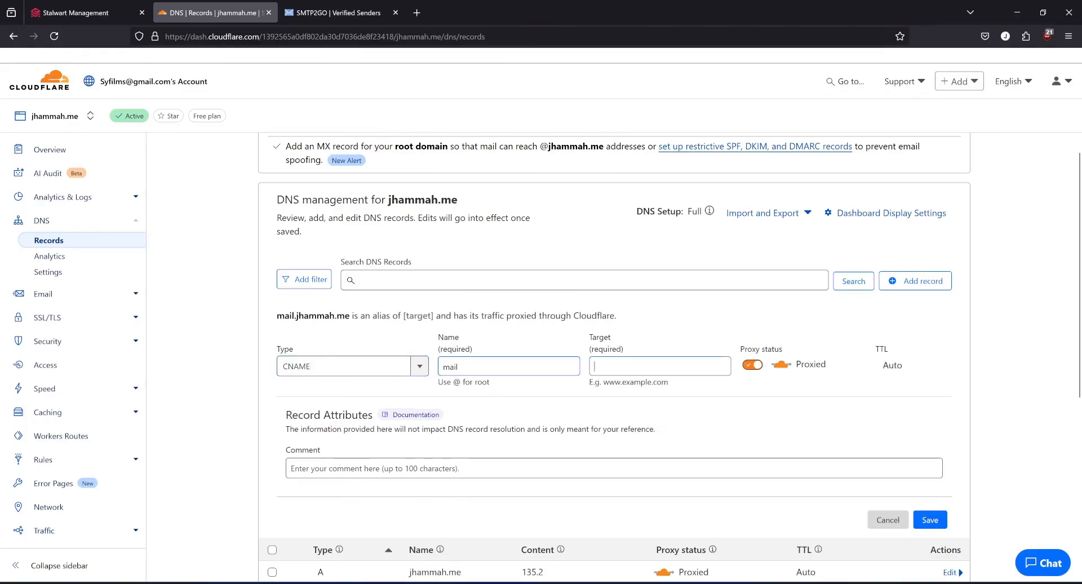
type("@")
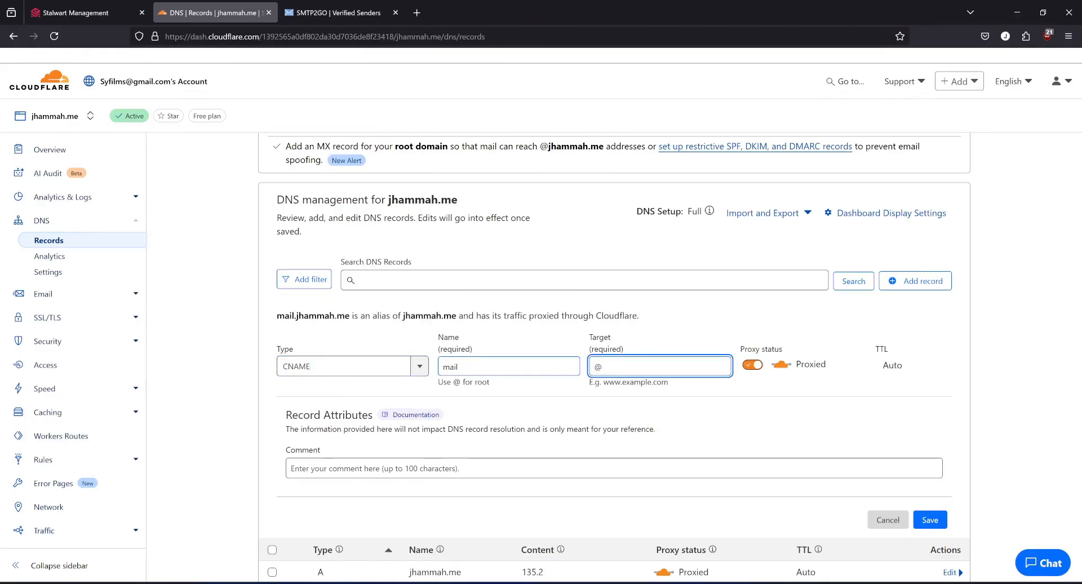
left_click(751, 366)
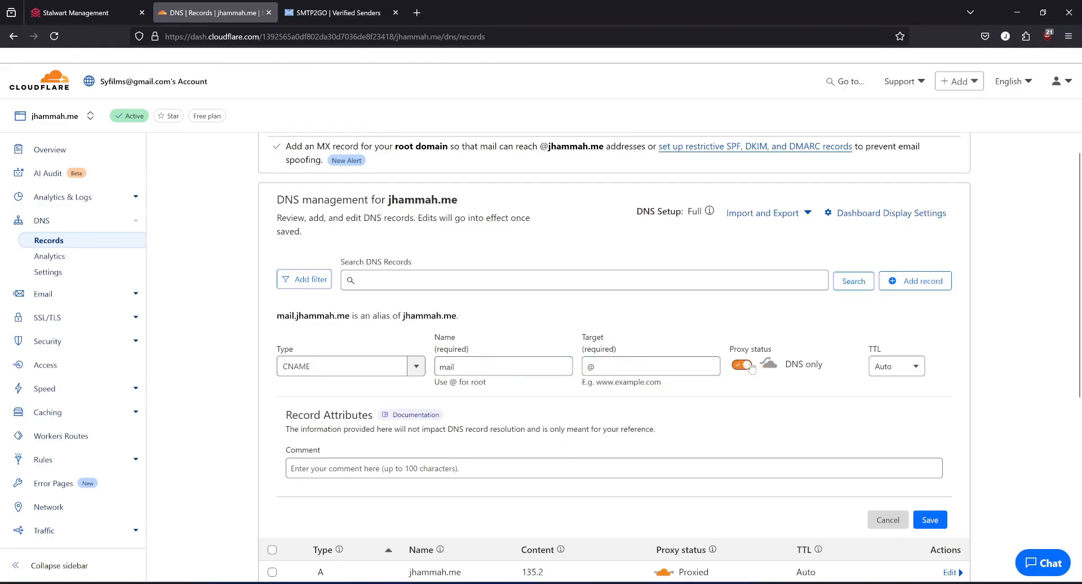
left_click(931, 521)
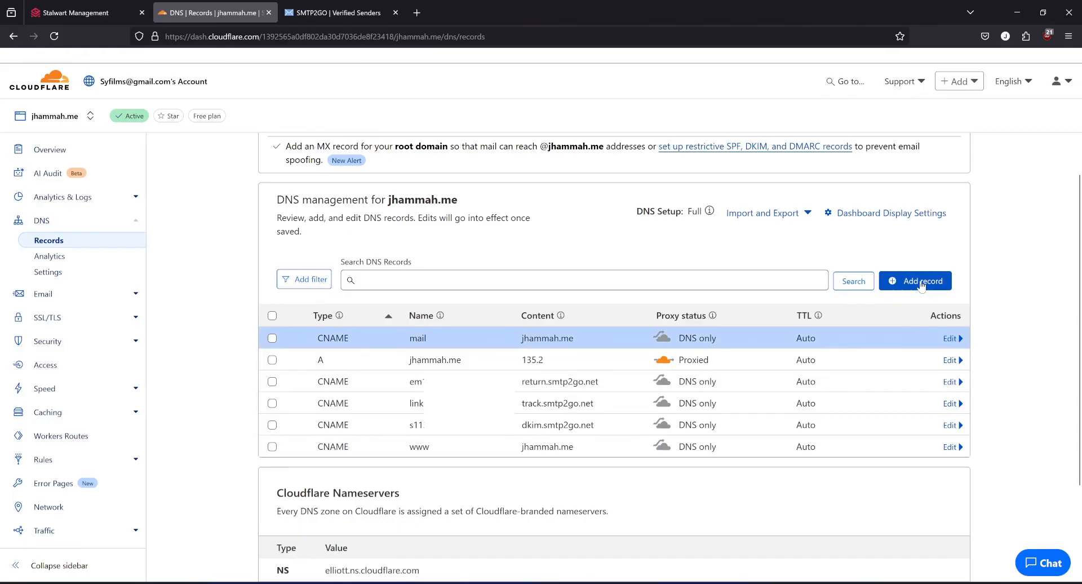
Add a CNAME record named webmail with target @, set to DNS only, and save it.
left_click(922, 285)
left_click(326, 368)
key("Down")
key("Down")
key("Down")
key("Down")
key("Tab")
type("webmail")
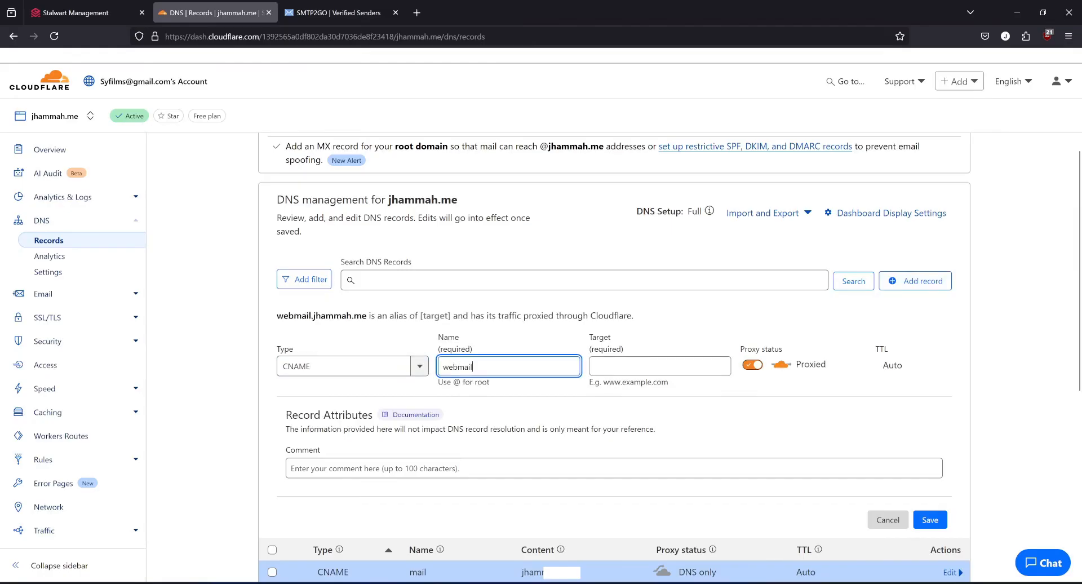
key("Tab")
type("@")
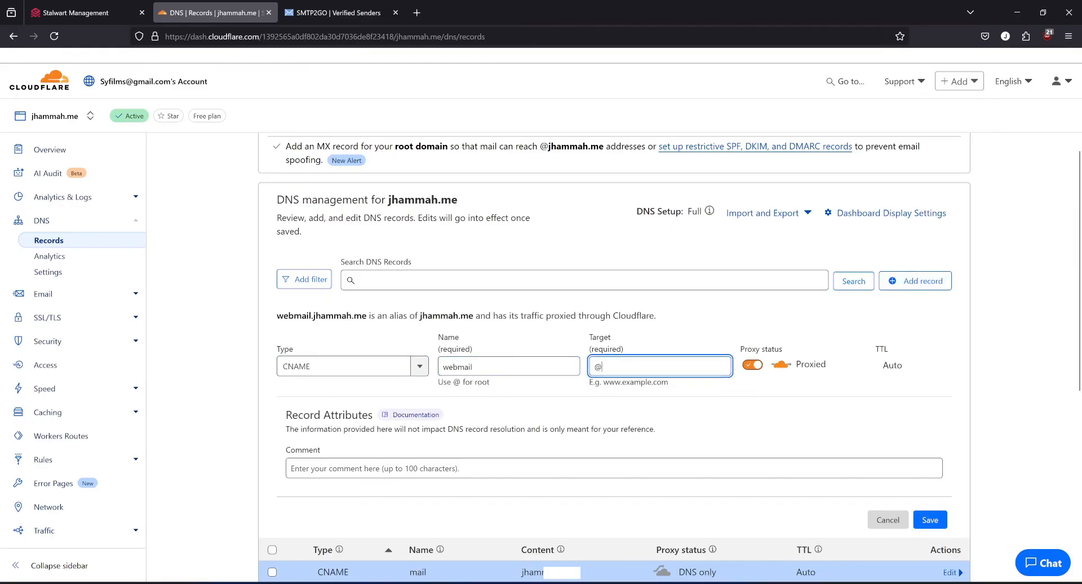
left_click(751, 365)
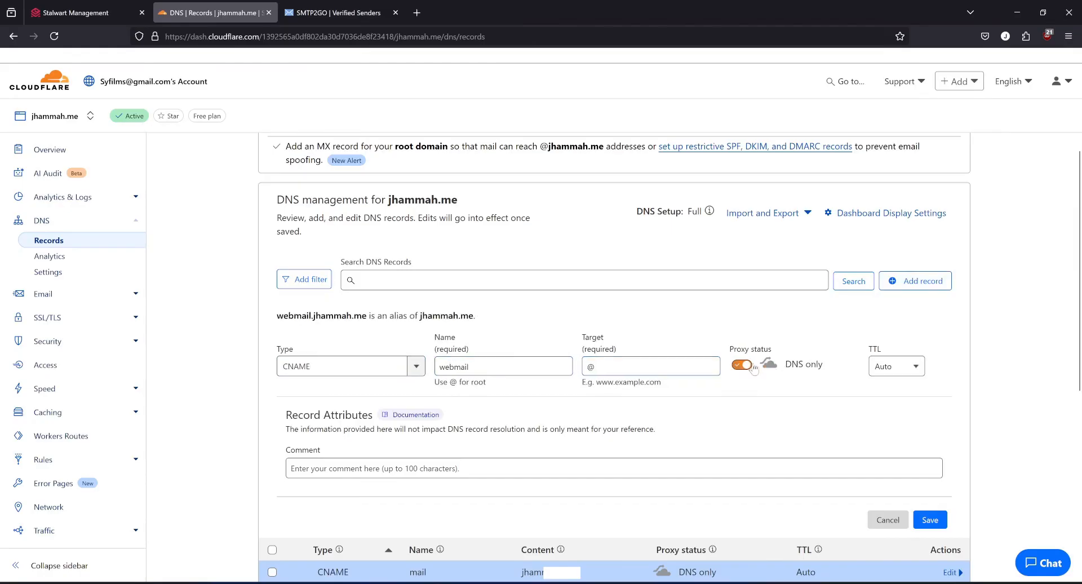
left_click(930, 520)
Switch to the Caddyfile in Notepad++ and change the reverse proxy site's domain to mail.jhammah.me.
key("ctrl+Page_Up")
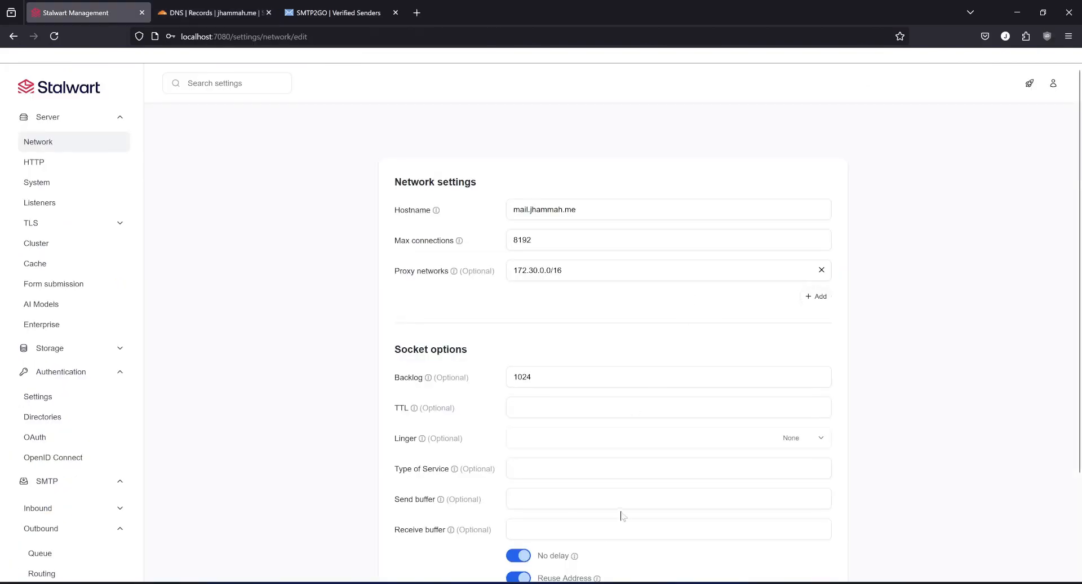
mouse_move(617, 583)
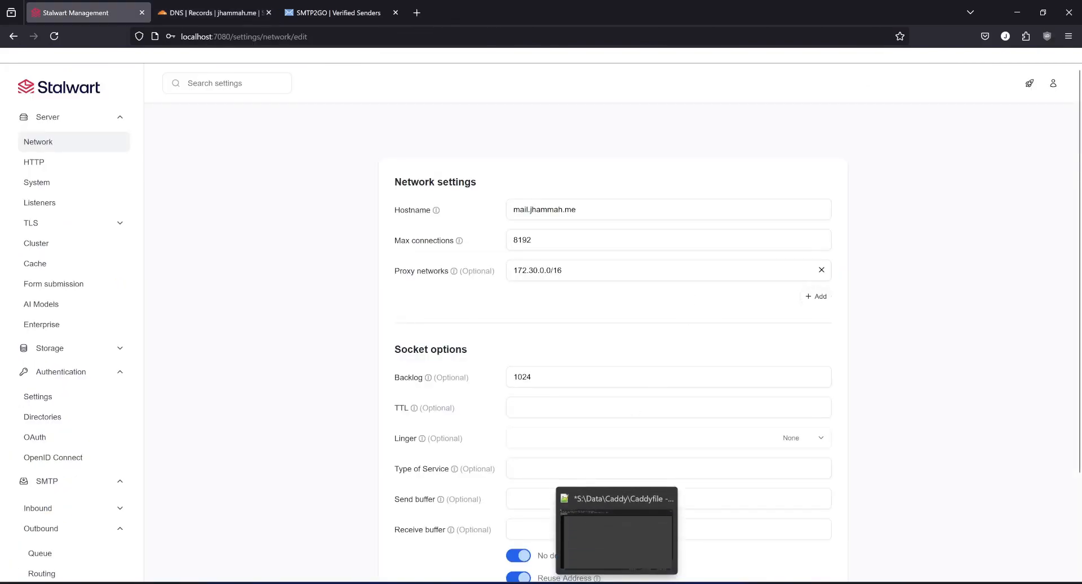
mouse_move(567, 583)
left_click(567, 547)
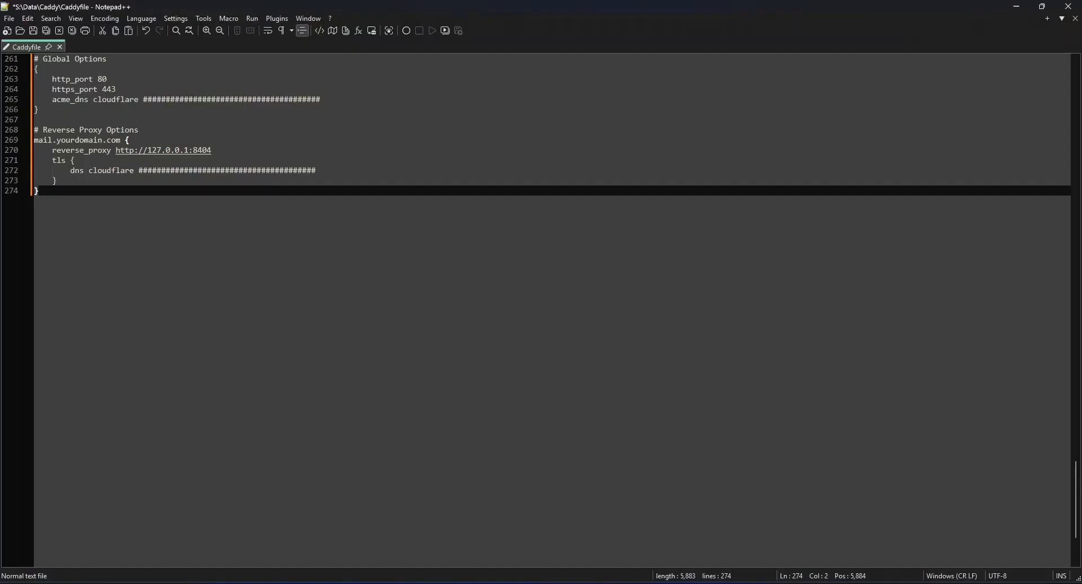
left_click(147, 100)
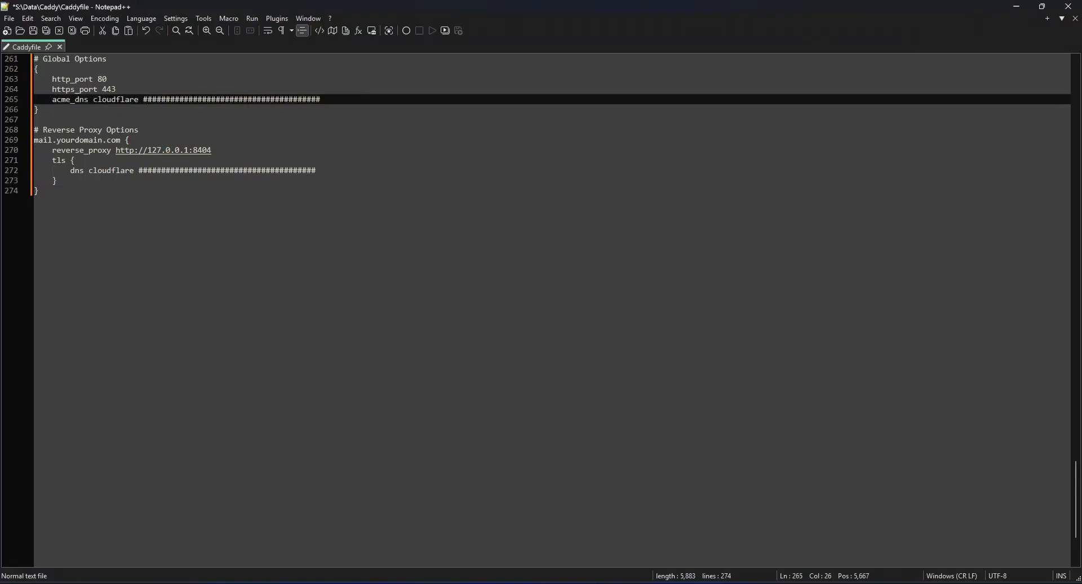
double_click(79, 140)
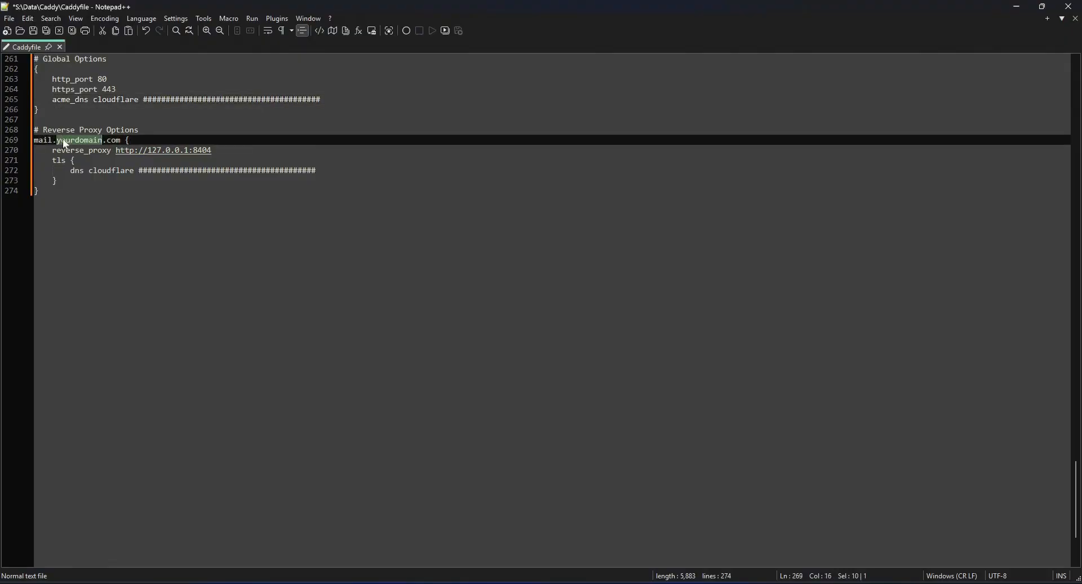
type("jhammah.me")
key("Delete")
key("Delete")
key("Delete")
key("Delete")
Check the proxy port and Cloudflare placeholders in the Caddyfile, and delete the example Global Options block.
left_click_drag(212, 150, 194, 150)
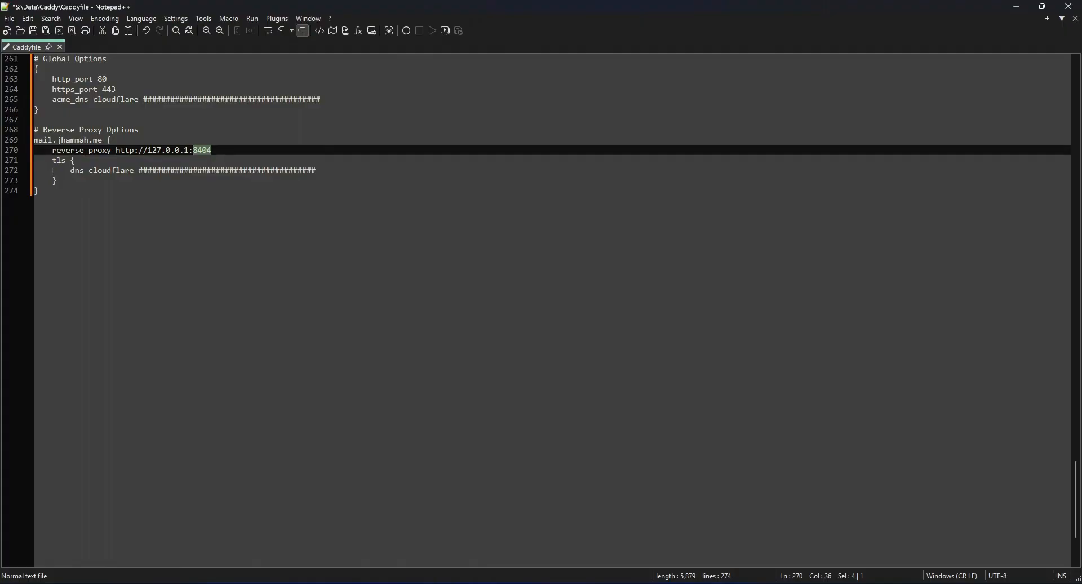
left_click(185, 171)
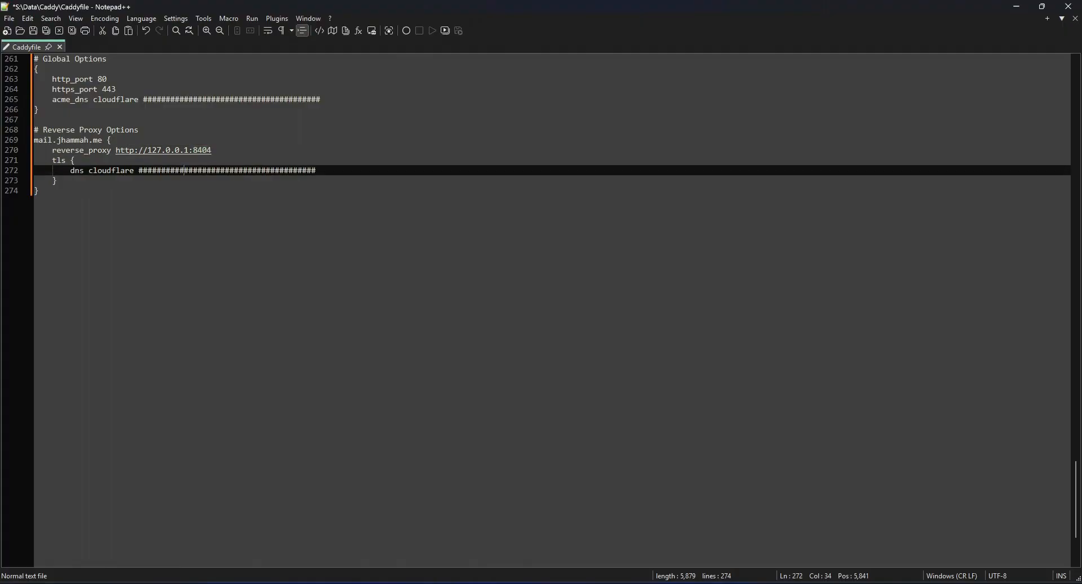
left_click(211, 99)
left_click_drag(321, 100, 143, 100)
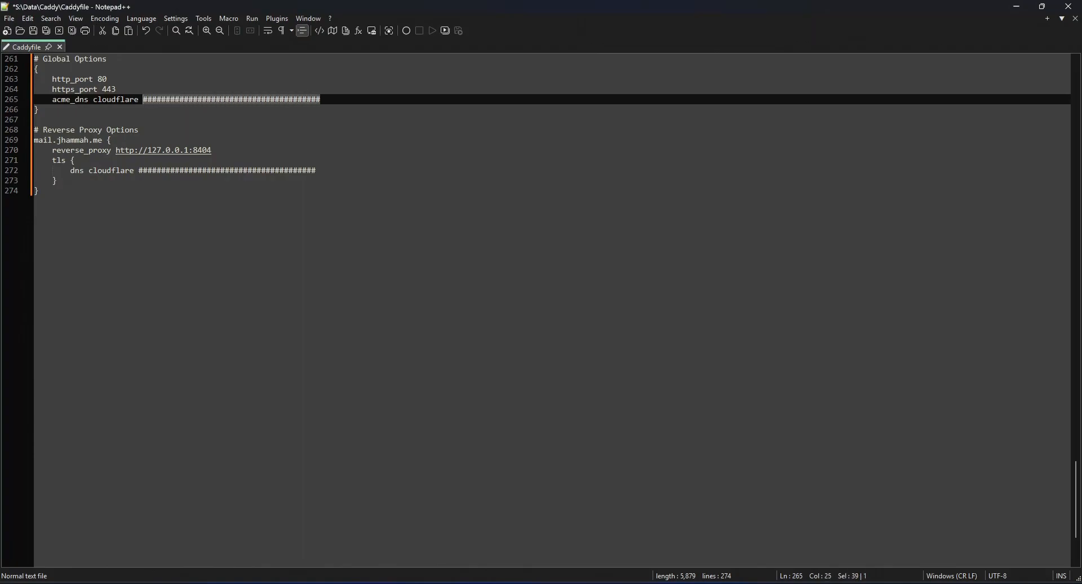
left_click_drag(28, 120, 29, 59)
key("Delete")
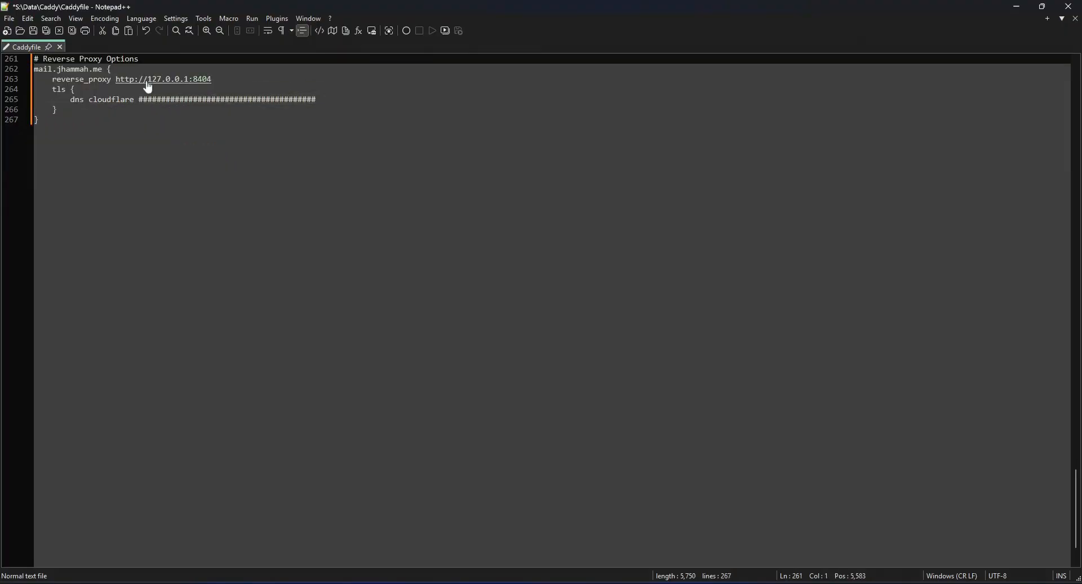
Replace the placeholder after dns cloudflare in the mail.jhammah.me tls block with {env.CLOUDFLARE_API_TOKEN}.
left_click(39, 119)
left_click(306, 99)
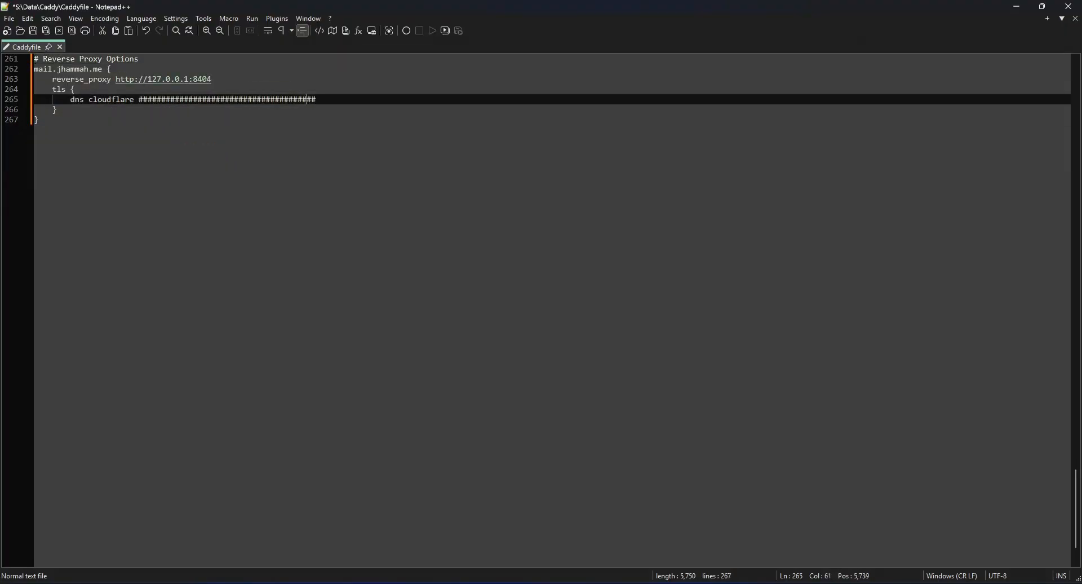
key("ctrl+shift+Left")
type("{env.CLOUDFLARE_API_TOKEN}")
key("ctrl+End")
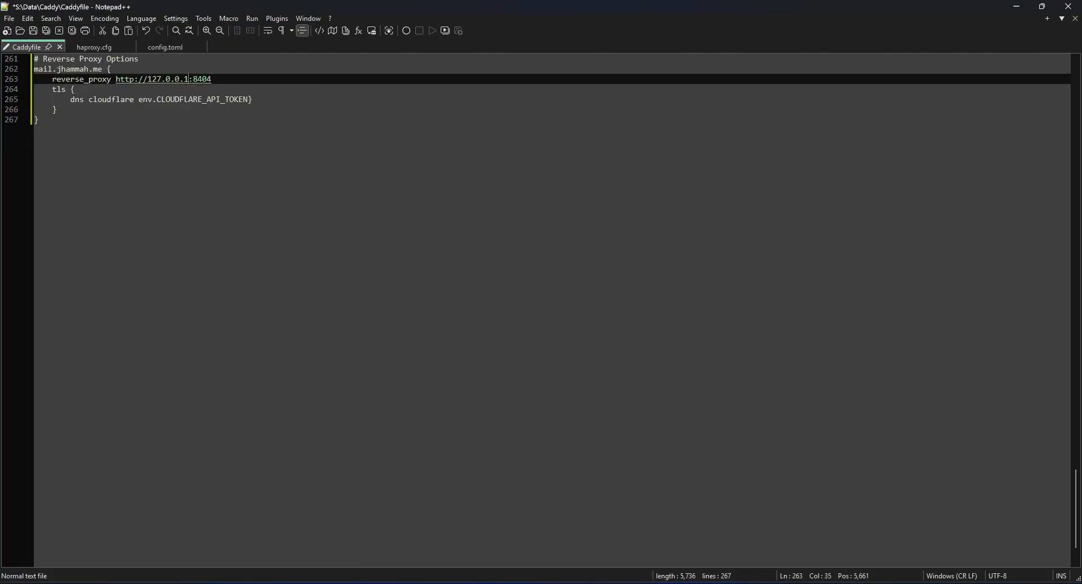
Set the reverse_proxy address of the mail site to 192.168.0.250, keeping port 8404.
key("BackSpace")
key("BackSpace")
key("BackSpace")
key("BackSpace")
key("BackSpace")
key("BackSpace")
key("BackSpace")
key("BackSpace")
key("BackSpace")
type("192.168.0.250")
Open haproxy.cfg from the Mail_Server folder and review the mode in its defaults section.
key("alt+Tab")
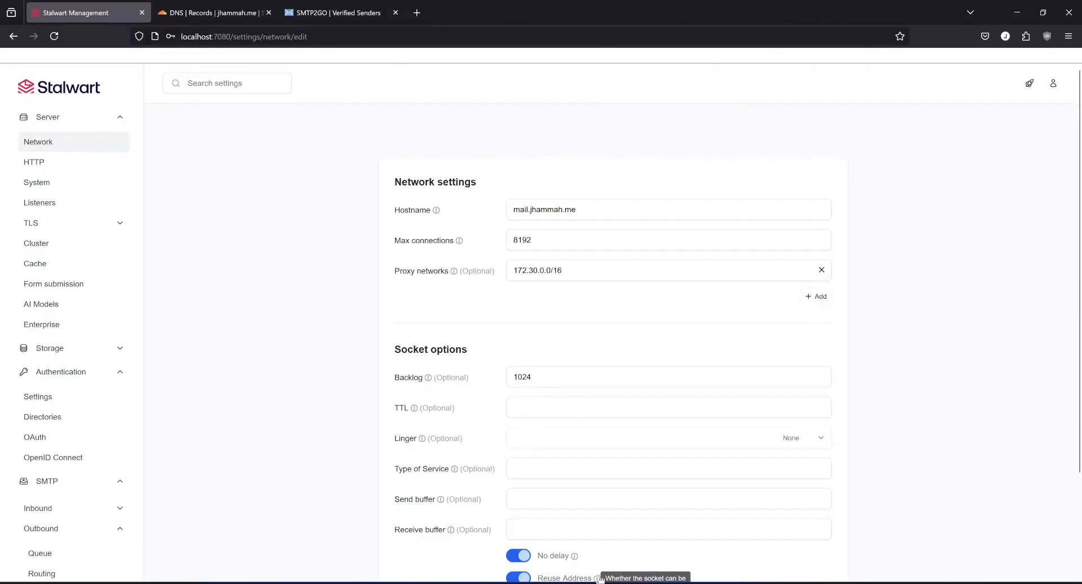
key("alt+Tab")
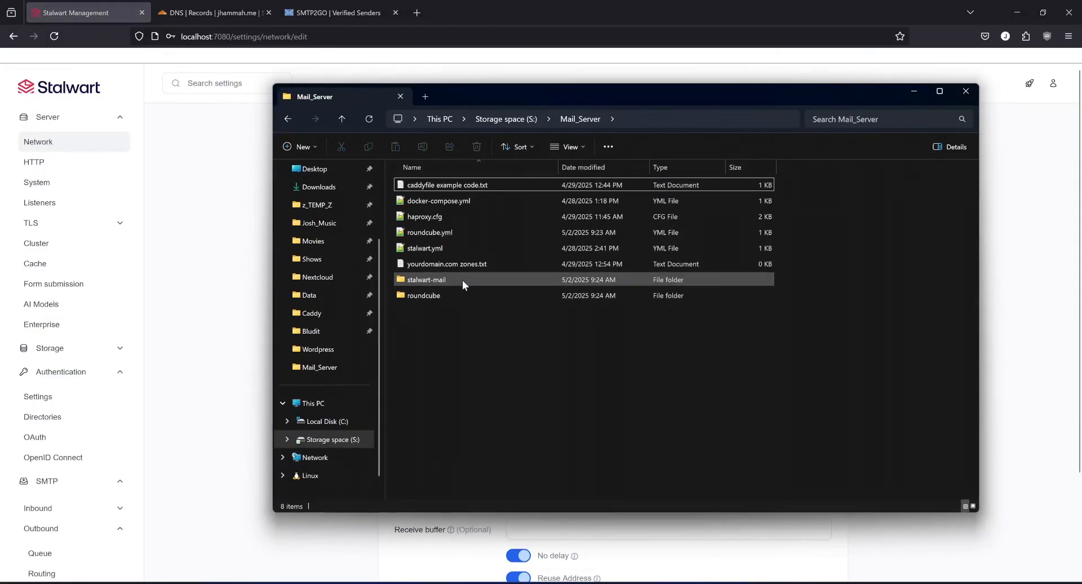
left_click(432, 216)
double_click(432, 215)
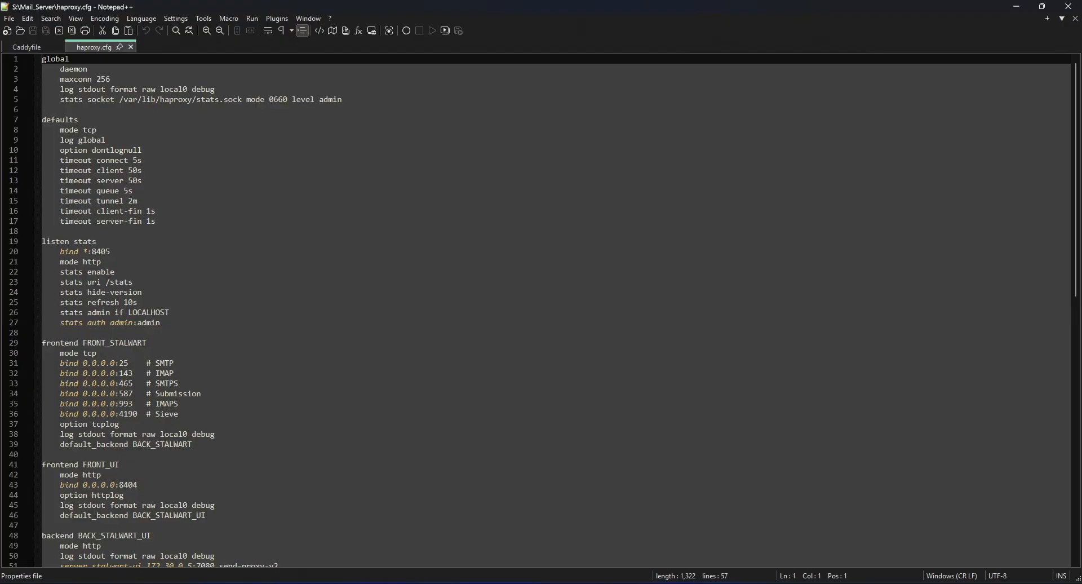
left_click(92, 130)
left_click(83, 130)
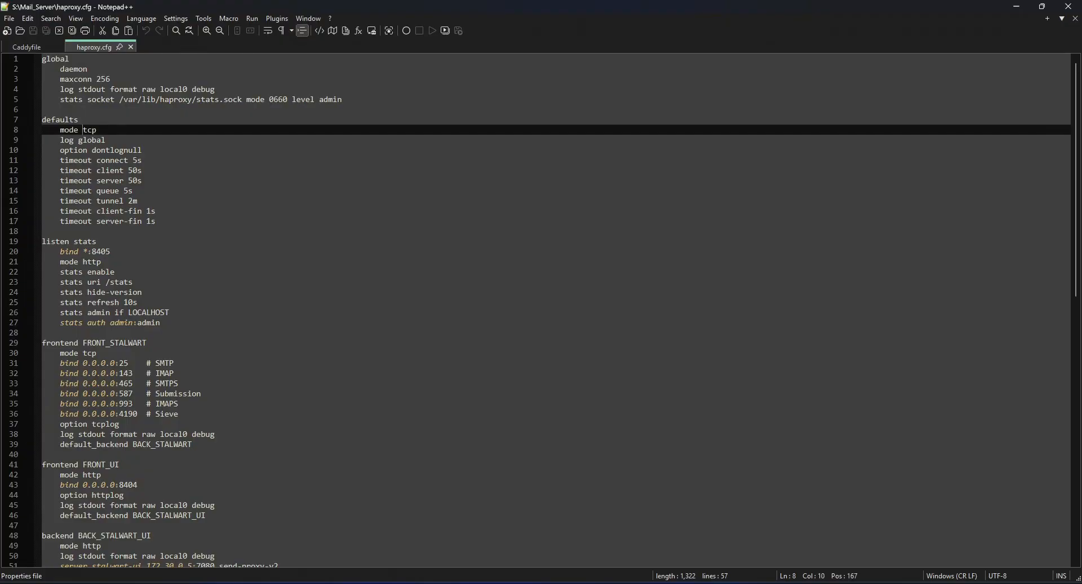
scroll(540, 311, "down", 2)
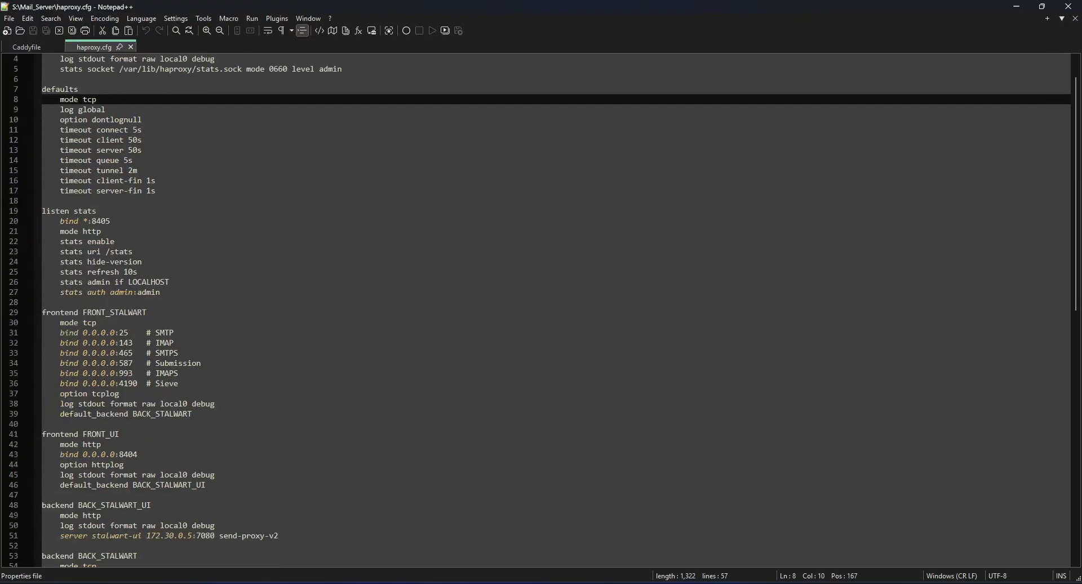
Examine the listen stats section of haproxy.cfg, including its bind port and the stats options.
left_click_drag(42, 181, 96, 181)
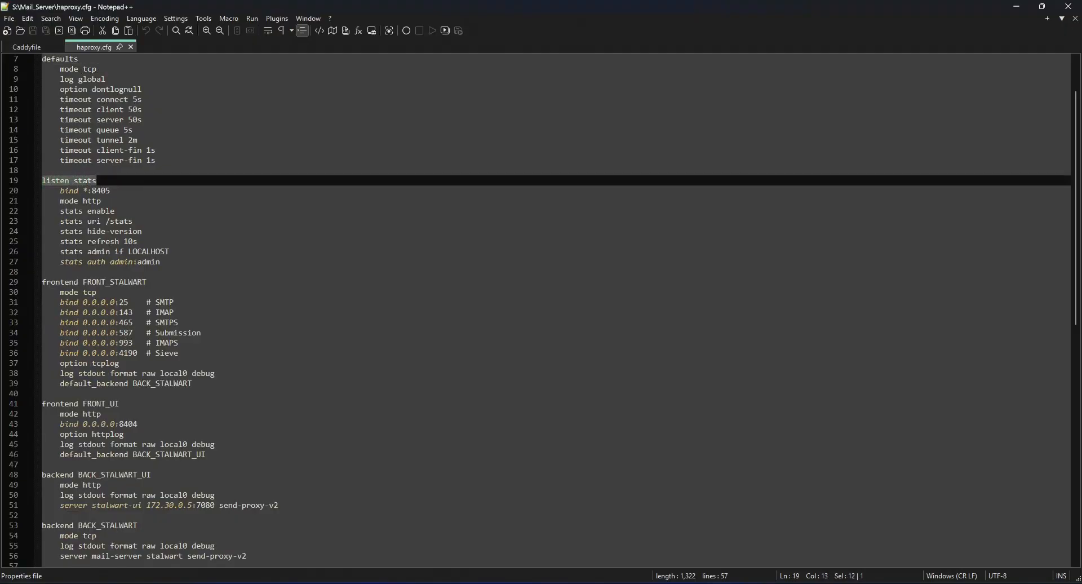
key("Down")
key("Left")
key("Left")
key("Left")
key("shift+Right")
left_click(105, 191)
double_click(105, 191)
left_click(105, 191)
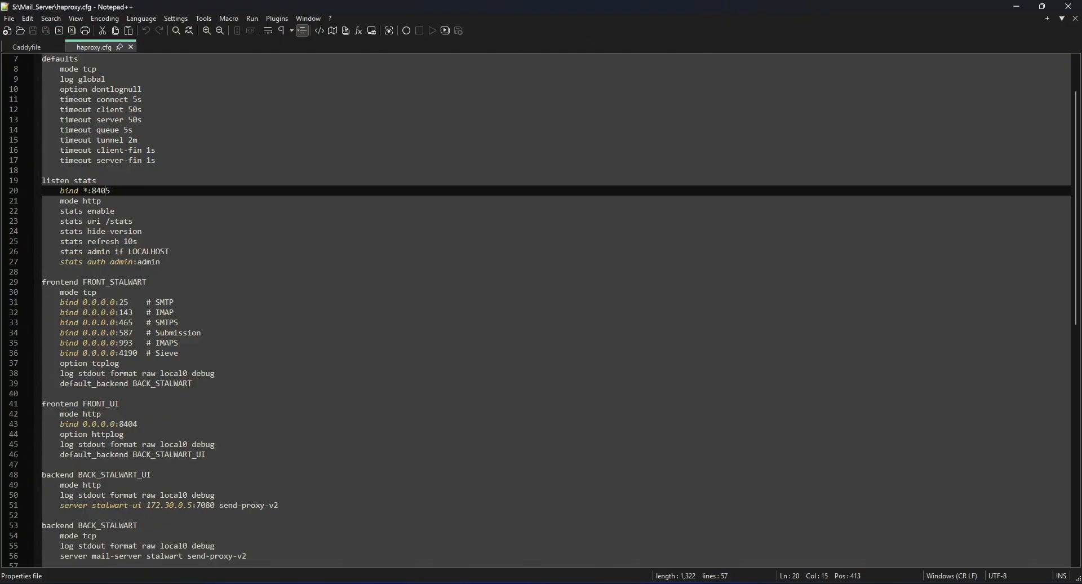
key("Down")
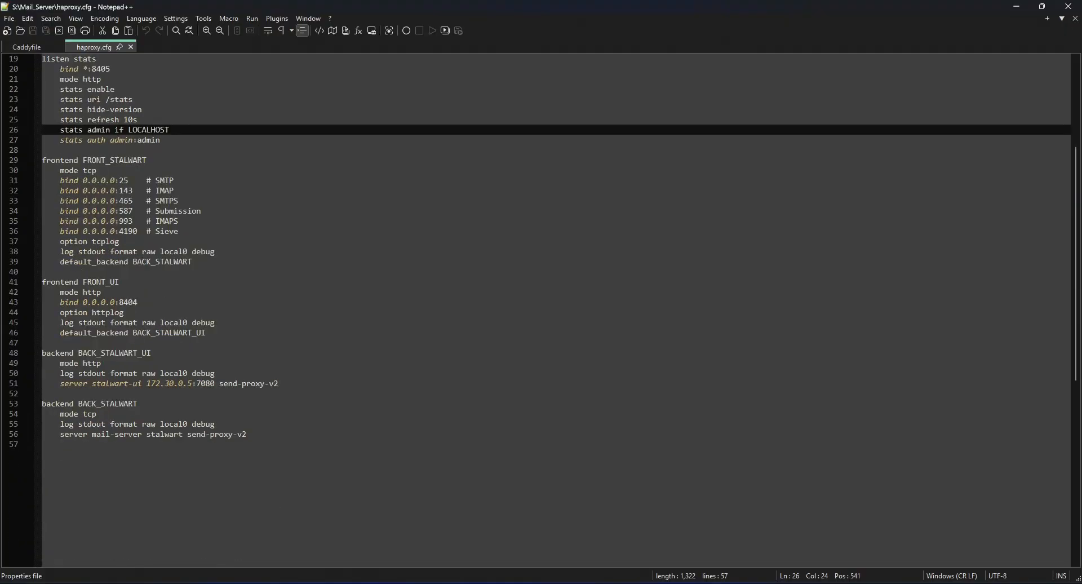
Review the bind addresses, ports and mode of the FRONT_STALWART frontend.
left_click_drag(83, 180, 115, 180)
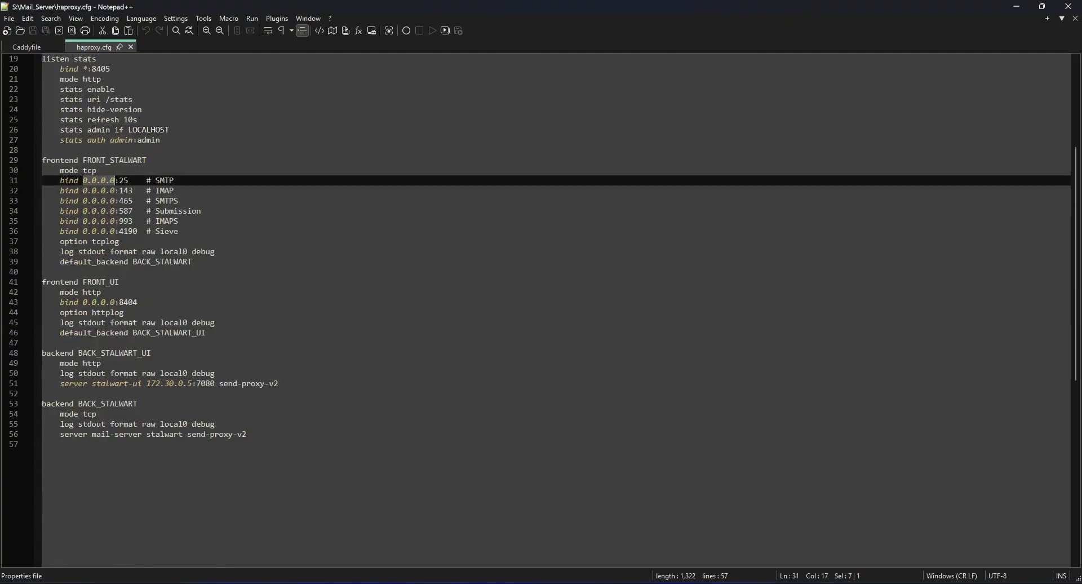
left_click(119, 180)
left_click_drag(96, 171, 83, 171)
left_click(97, 171)
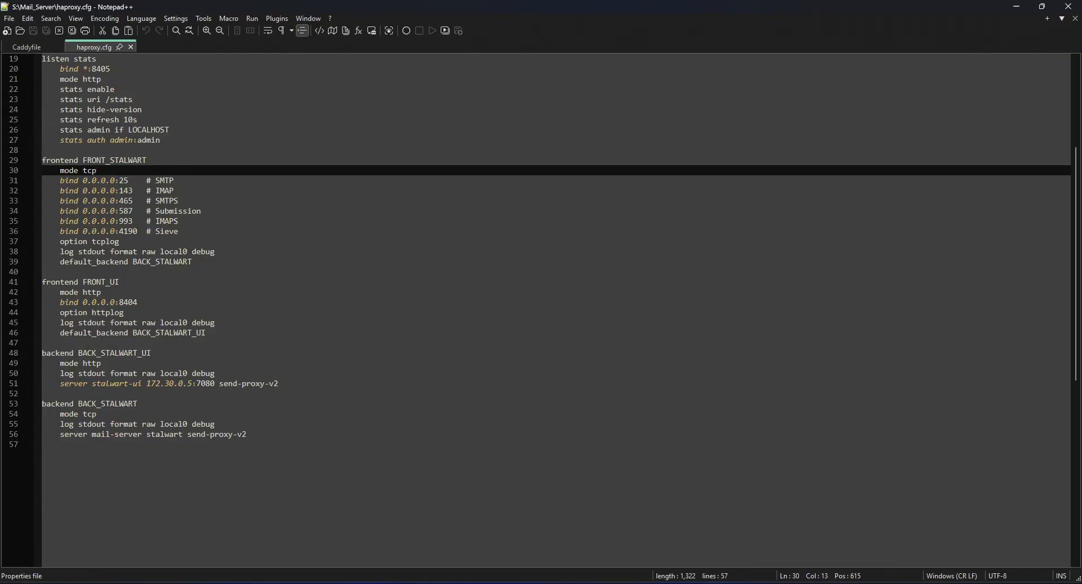
Follow FRONT_STALWART's default backend to BACK_STALWART and examine its mode, server target and send-proxy-v2 option.
left_click_drag(133, 262, 192, 262)
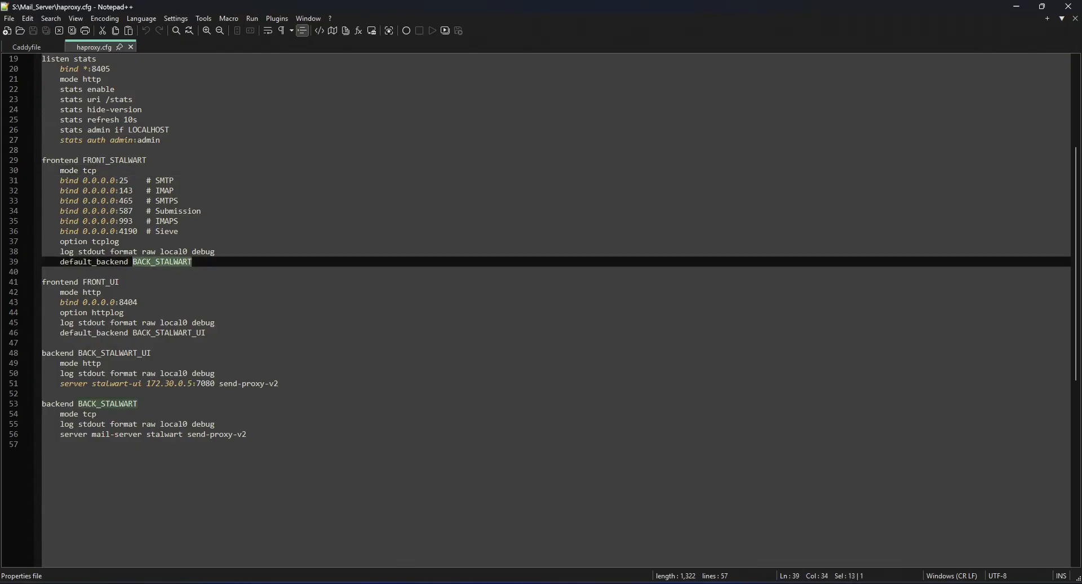
left_click(97, 414)
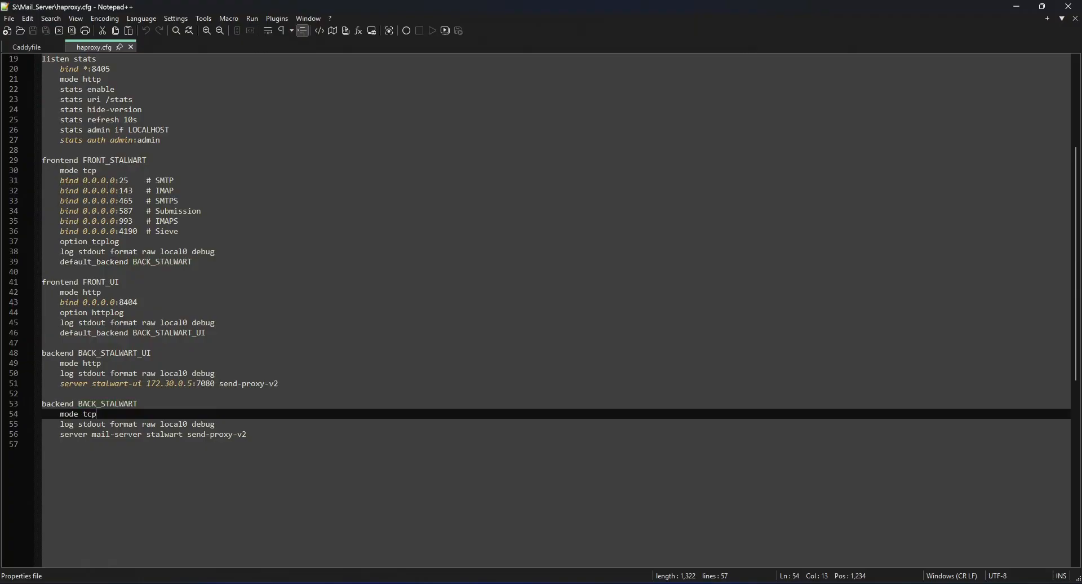
left_click_drag(55, 414, 97, 414)
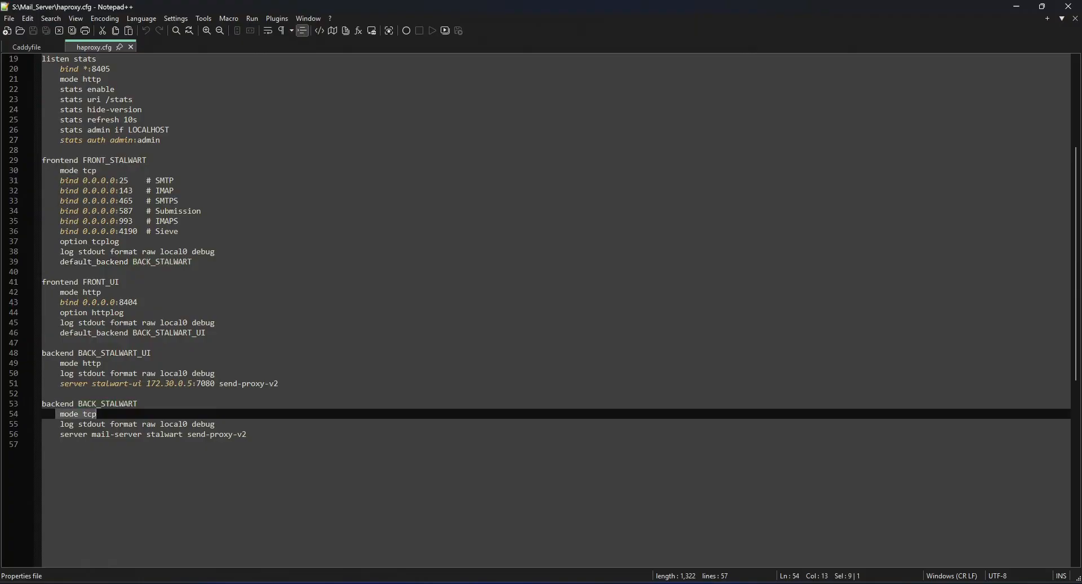
left_click_drag(61, 434, 183, 434)
left_click(211, 434)
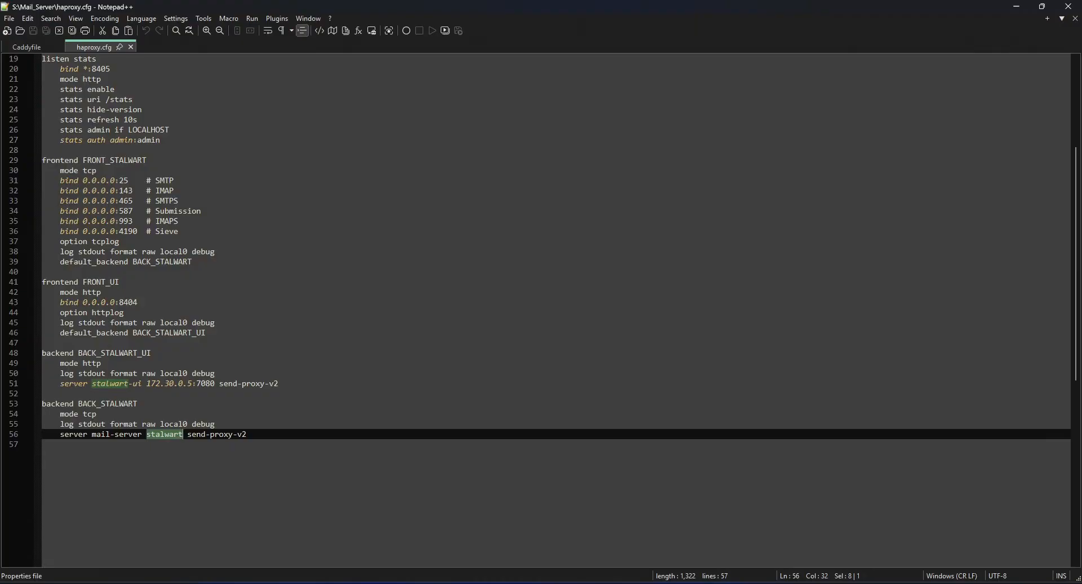
left_click_drag(147, 434, 183, 435)
left_click_drag(147, 434, 151, 434)
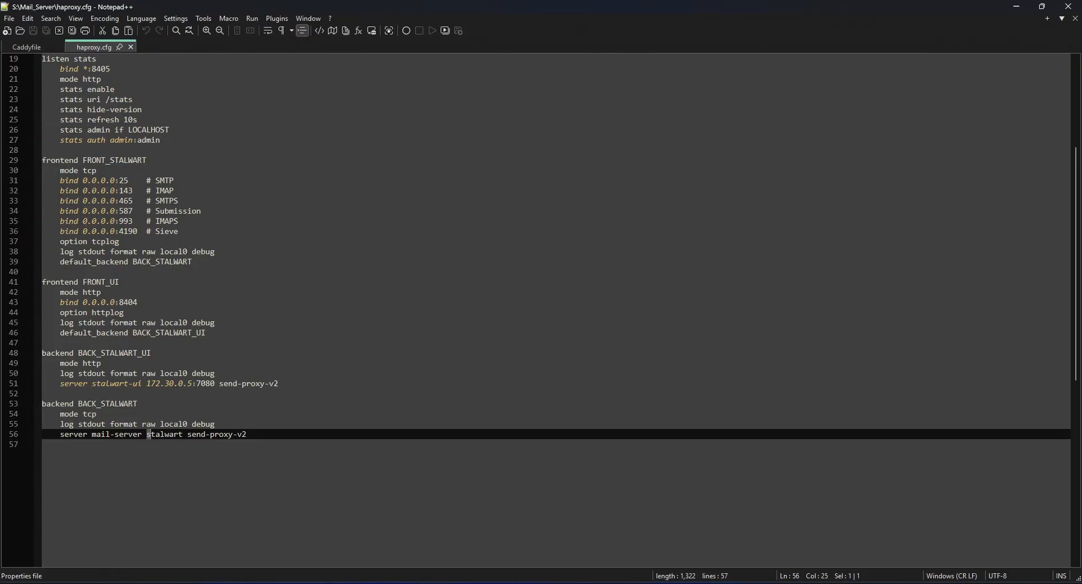
key("Right")
key("ctrl+Right")
key("shift+End")
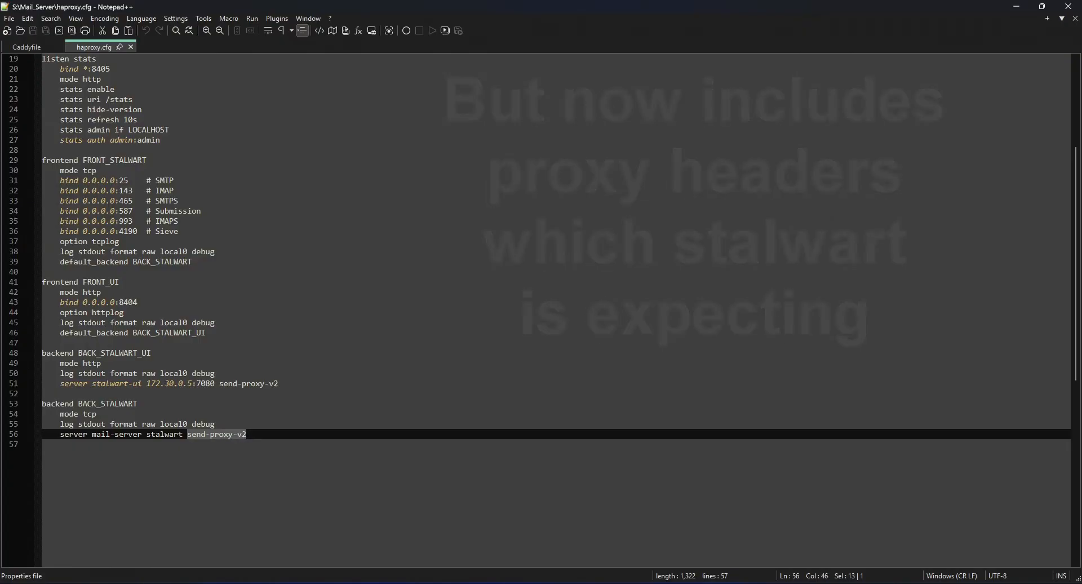
Review the mode and bind port of the FRONT_UI frontend in haproxy.cfg.
left_click(128, 211)
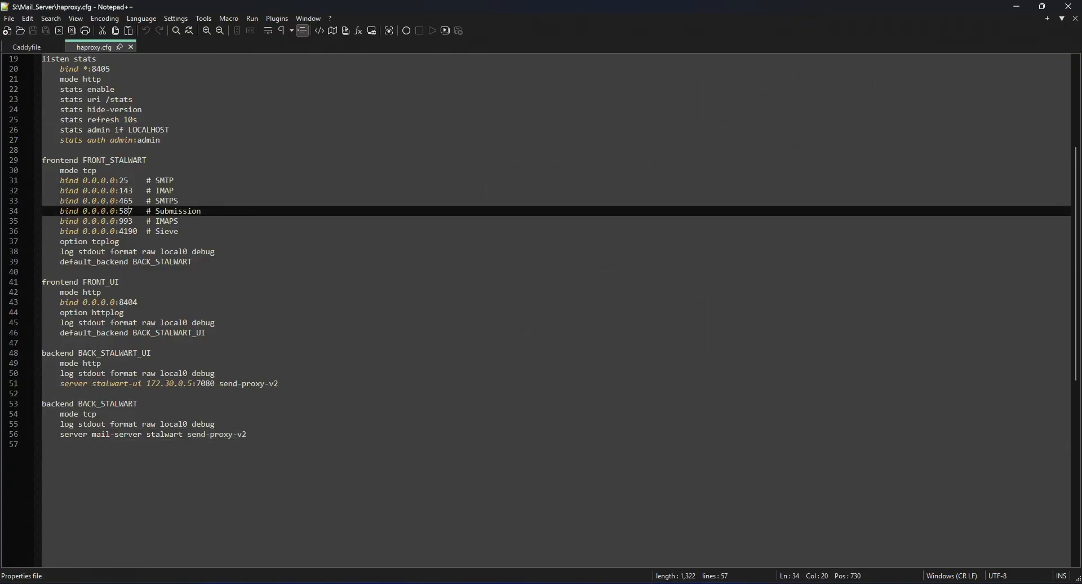
left_click(83, 292)
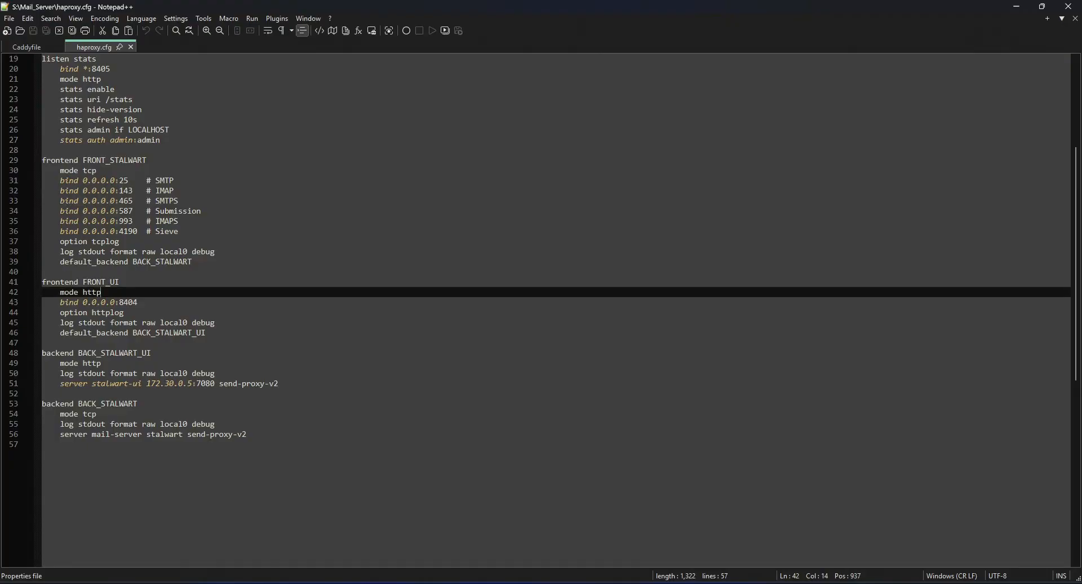
left_click_drag(111, 281, 120, 281)
left_click(120, 282)
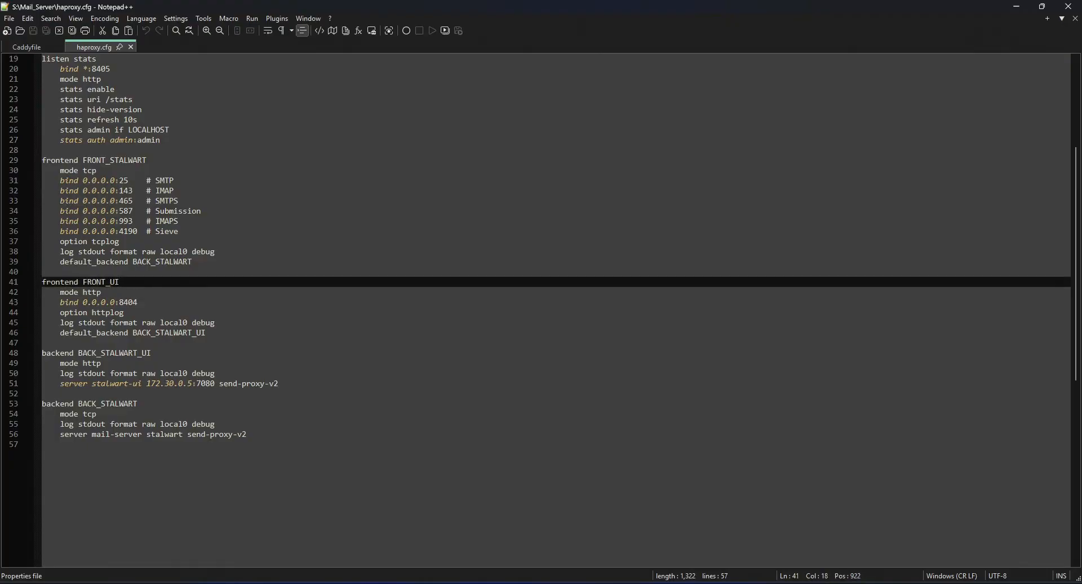
double_click(100, 292)
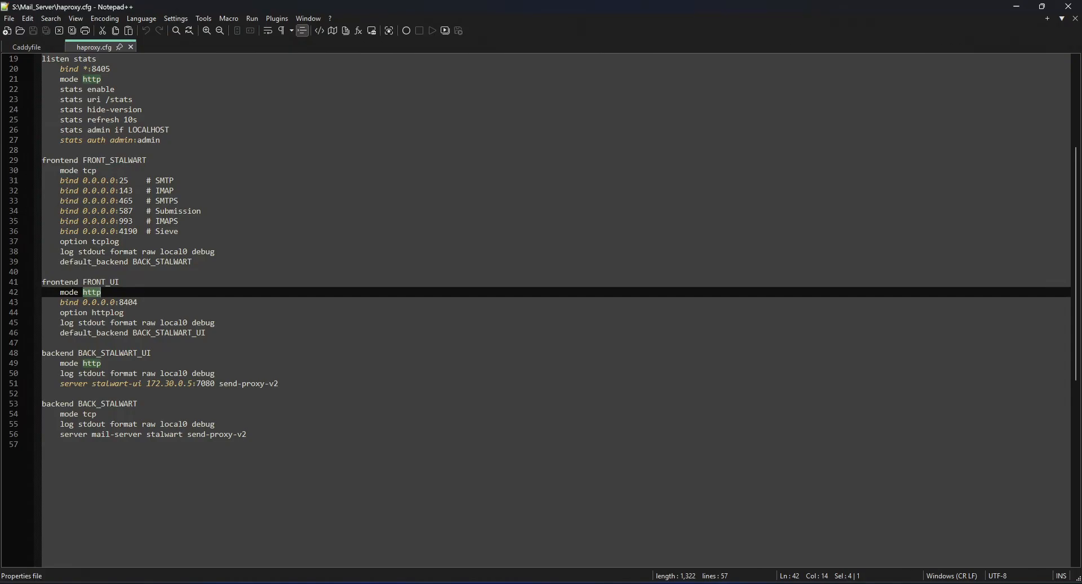
left_click_drag(119, 302, 138, 302)
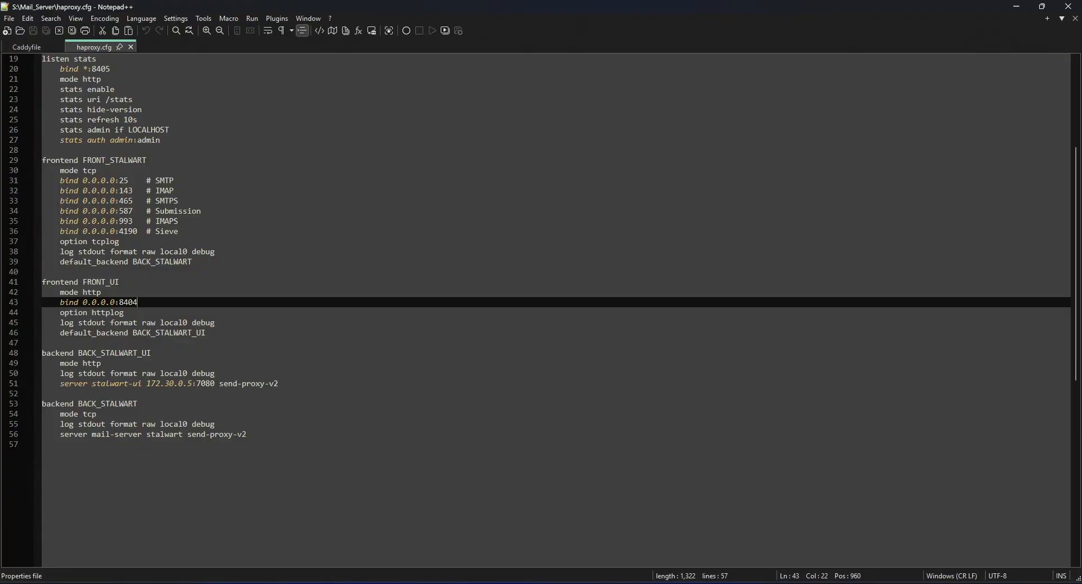
Examine FRONT_UI's httplog option, its log line and its default backend.
key("ctrl+shift+Left")
key("Down")
key("ctrl+shift+Left")
left_click_drag(69, 324, 216, 323)
left_click(142, 324)
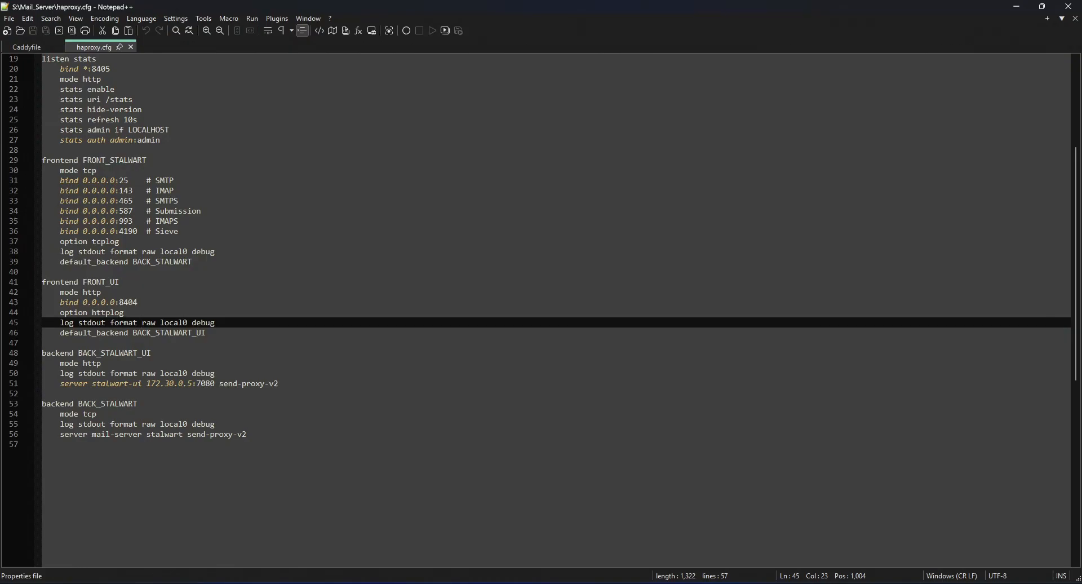
left_click_drag(133, 333, 207, 333)
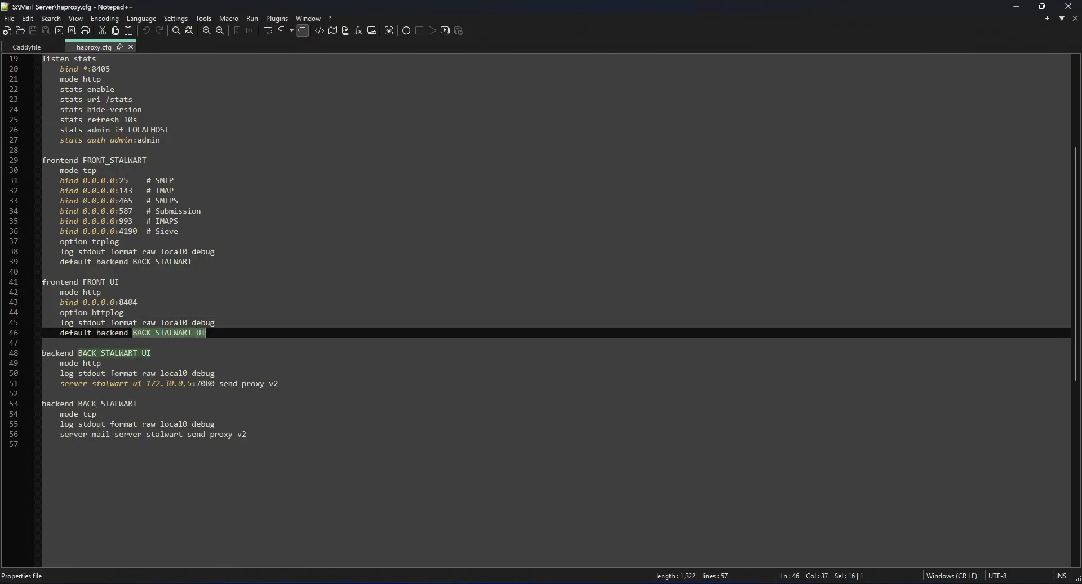
Review the mode and the log line of the BACK_STALWART_UI backend.
left_click(103, 353)
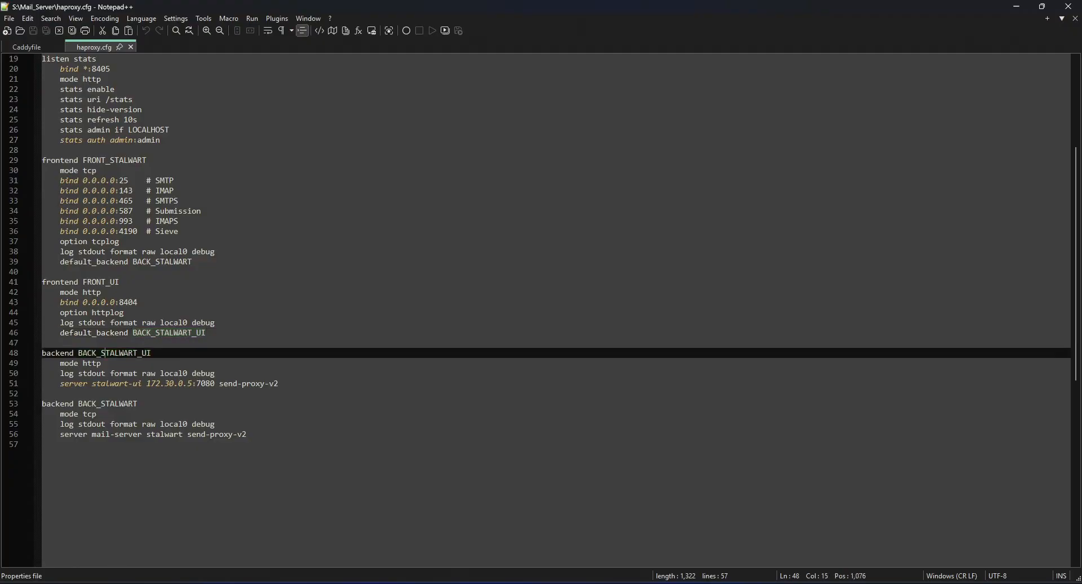
double_click(91, 363)
left_click_drag(67, 373, 215, 373)
left_click(87, 373)
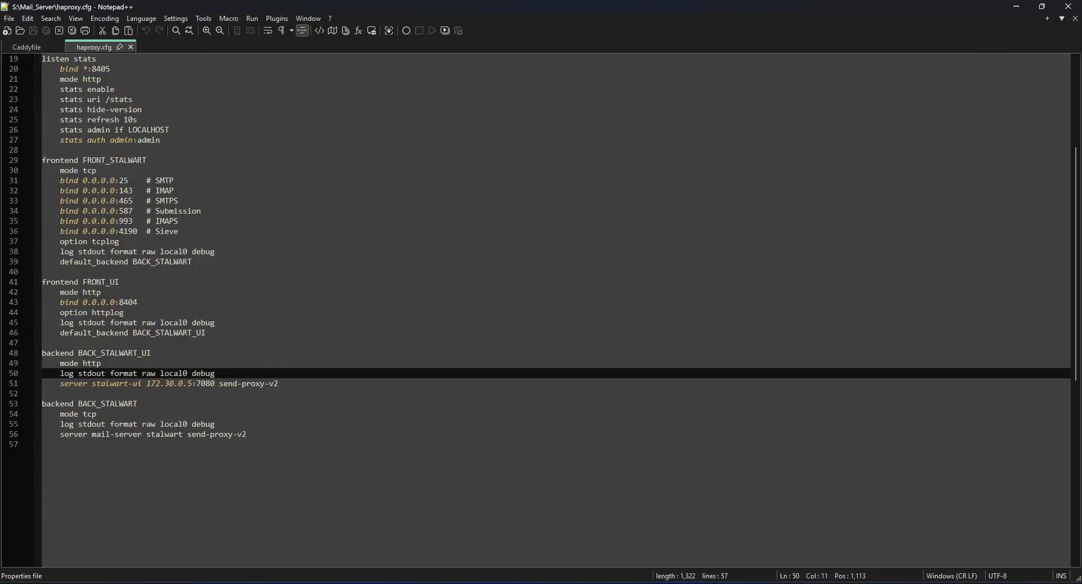
Examine the stalwart-ui server line of BACK_STALWART_UI, including its IP address, port and send-proxy-v2 option.
double_click(73, 383)
left_click_drag(97, 383, 193, 383)
left_click(174, 384)
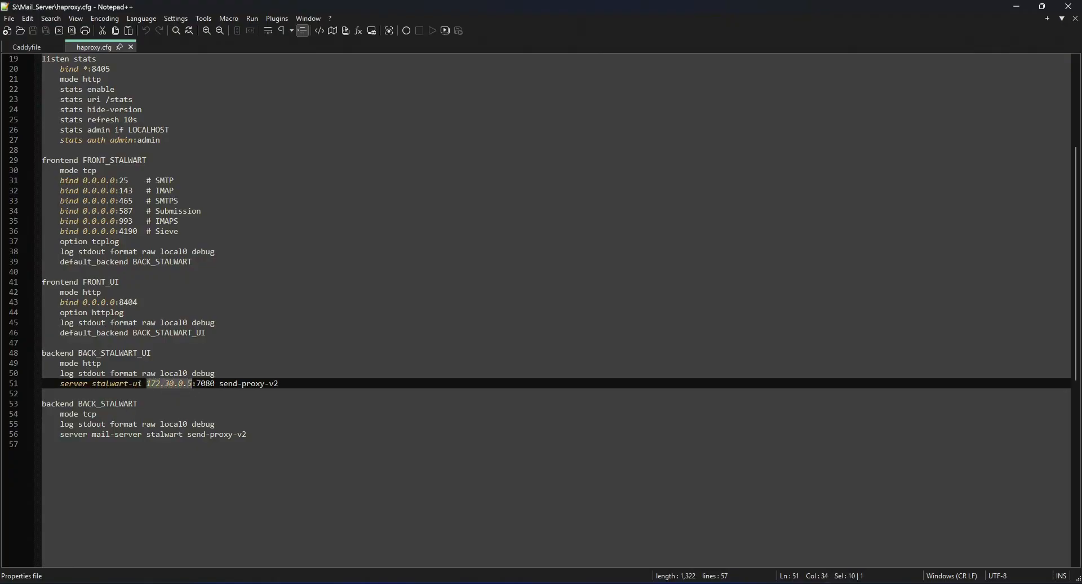
left_click(167, 384)
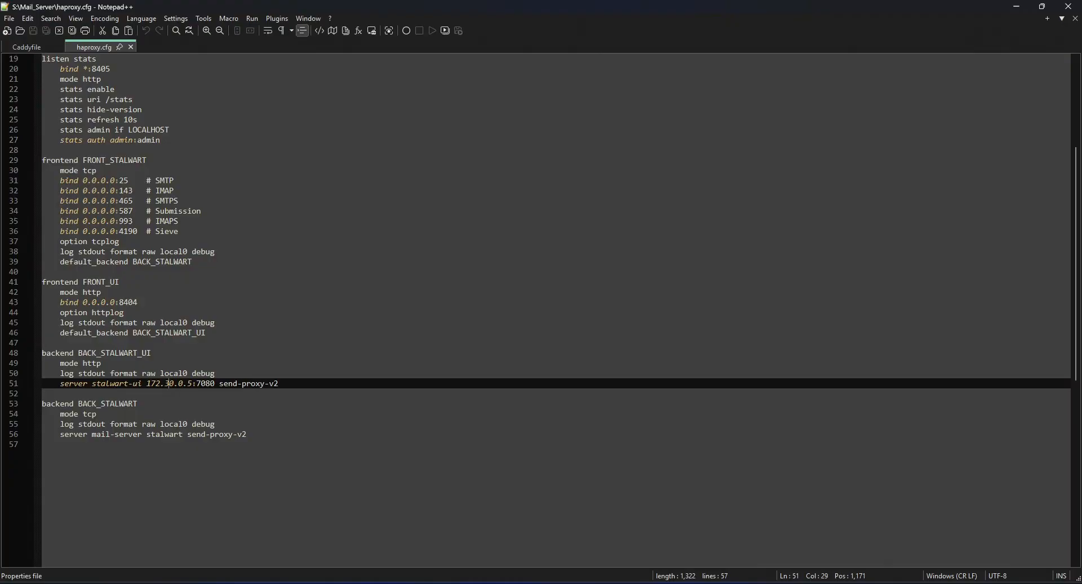
left_click_drag(196, 383, 215, 384)
left_click(196, 384)
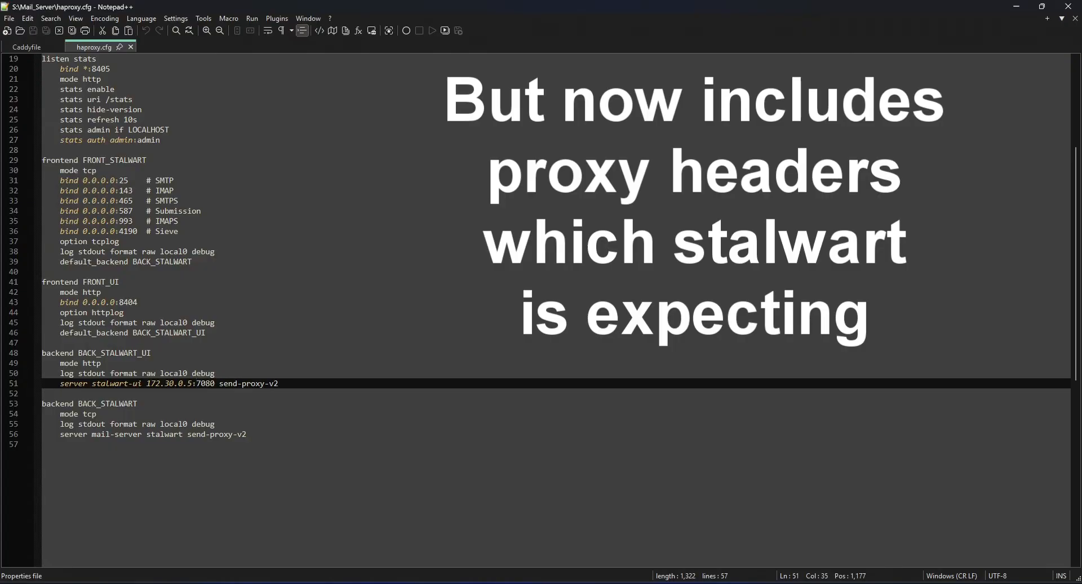
left_click_drag(197, 384, 214, 384)
left_click(274, 384)
Switch to the Mail_Server folder in File Explorer and open config.toml from stalwart-mail\etc in Notepad++.
mouse_move(555, 583)
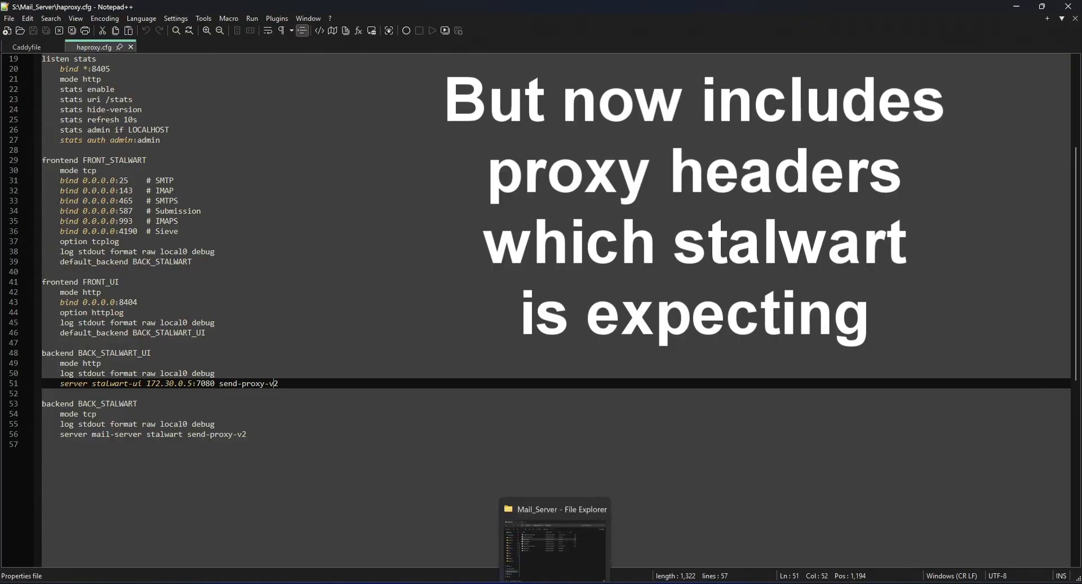
left_click(556, 583)
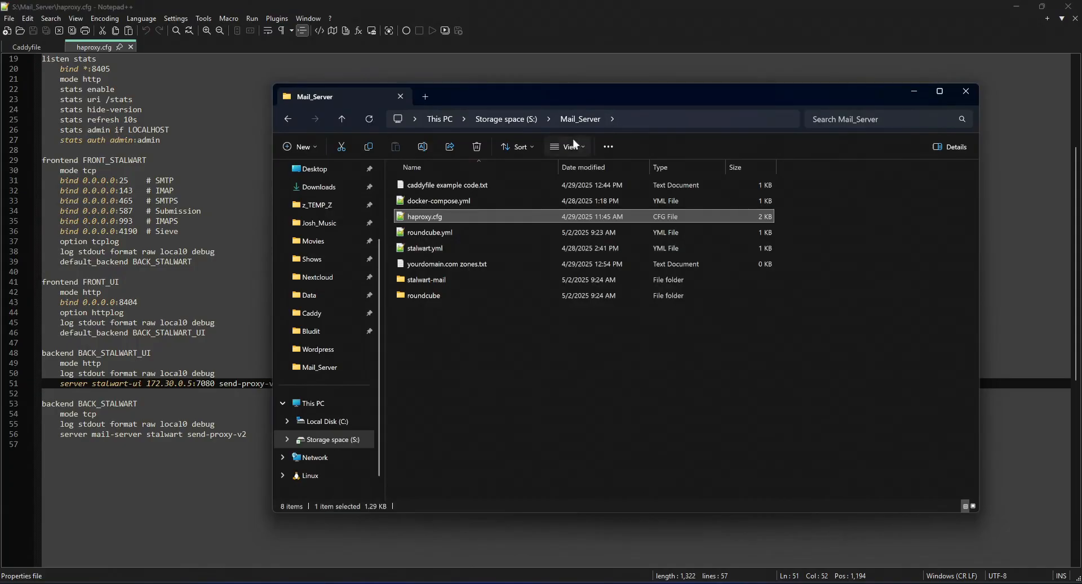
left_click(438, 281)
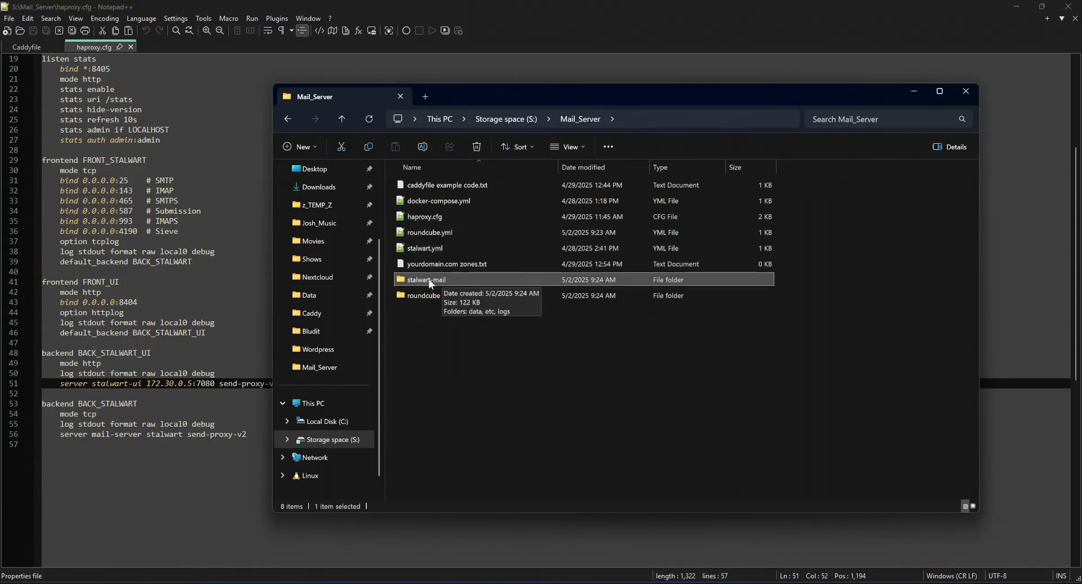
left_click(424, 296)
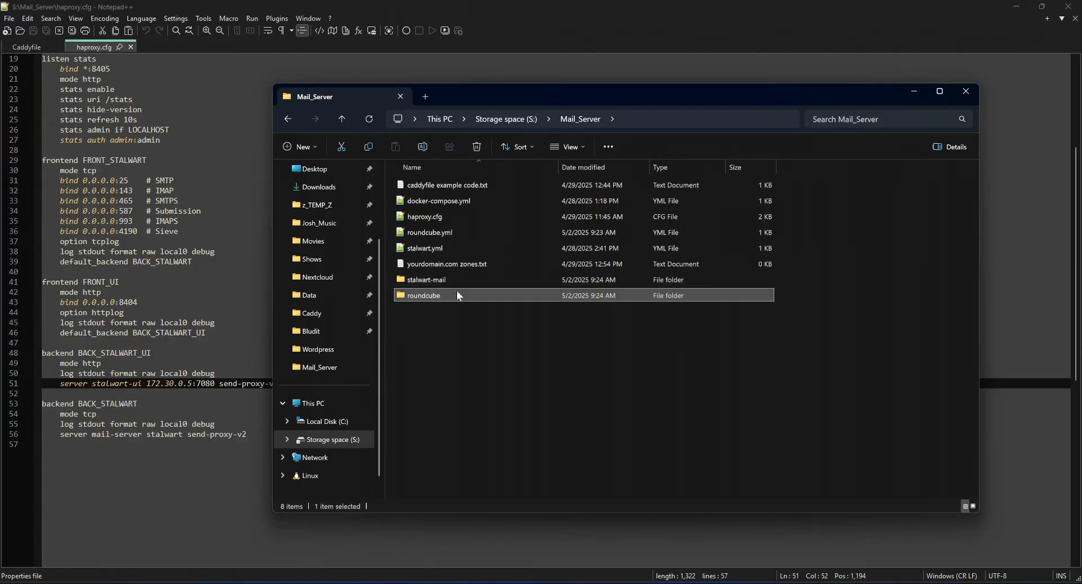
double_click(425, 280)
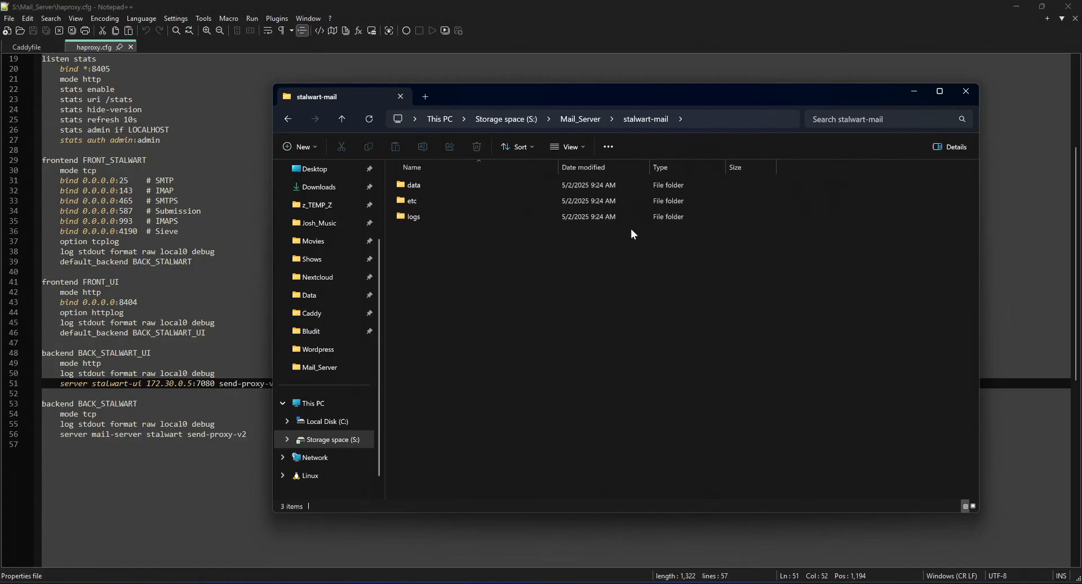
double_click(414, 200)
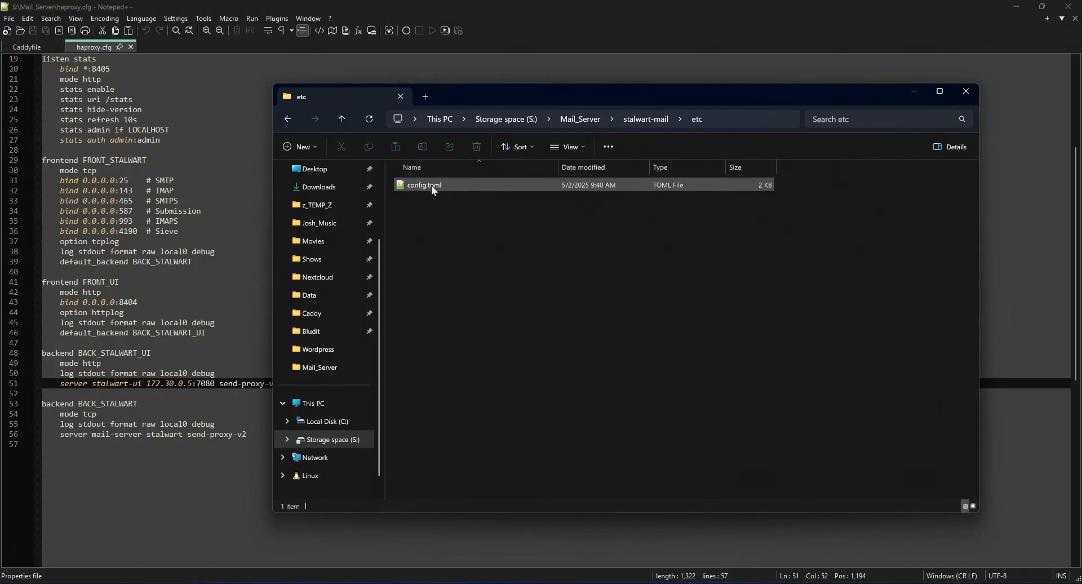
left_click(427, 188)
double_click(427, 189)
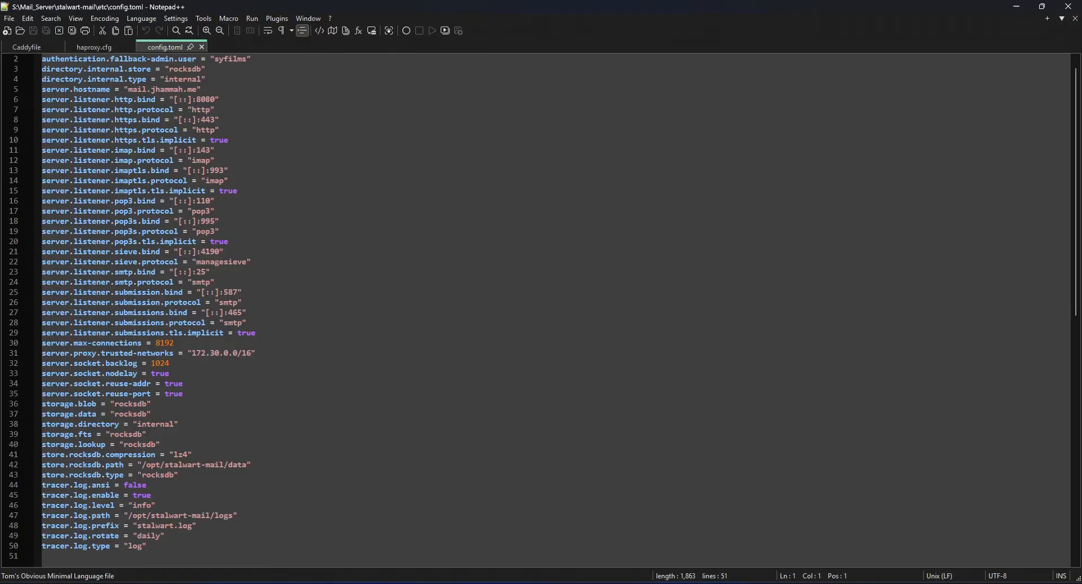
Set the port in server.listener.http.bind to 7080 in config.toml.
left_click_drag(43, 99, 196, 99)
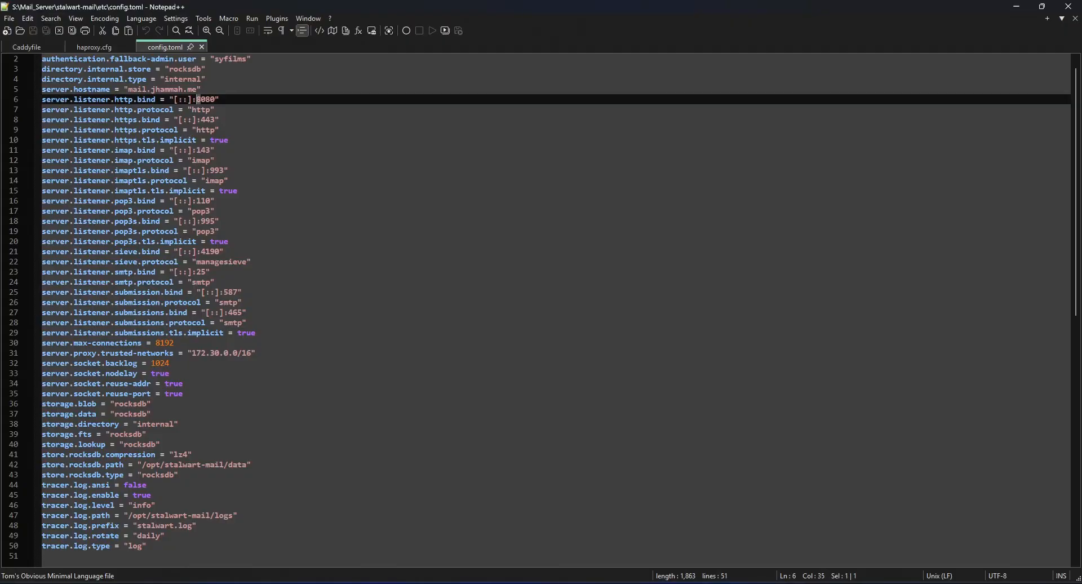
type("7")
key("End")
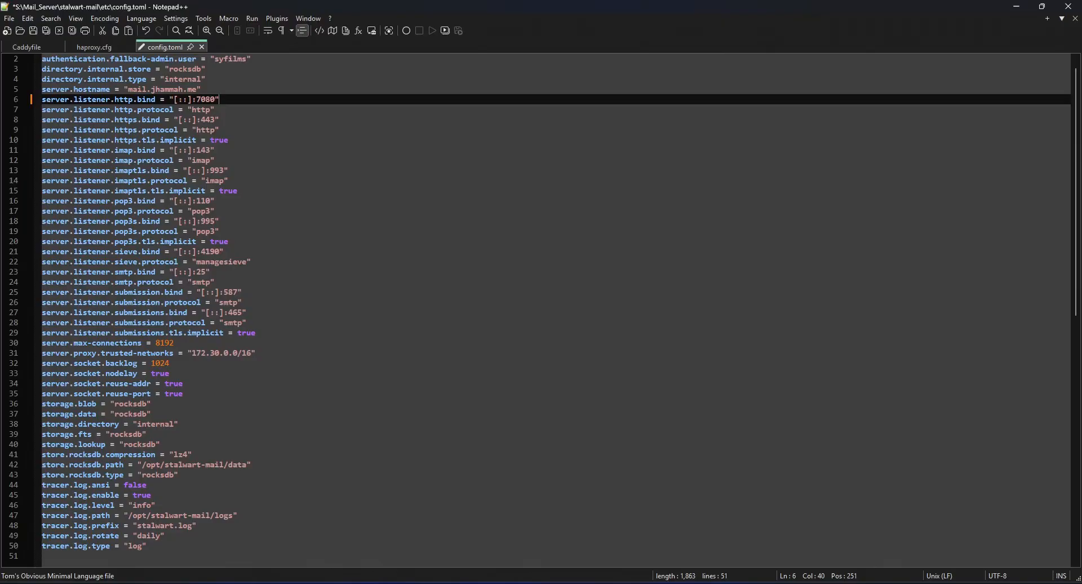
Add the line server.listener.http.proxy-protocol = true below the server.listener.http.protocol line.
left_click_drag(46, 110, 163, 109)
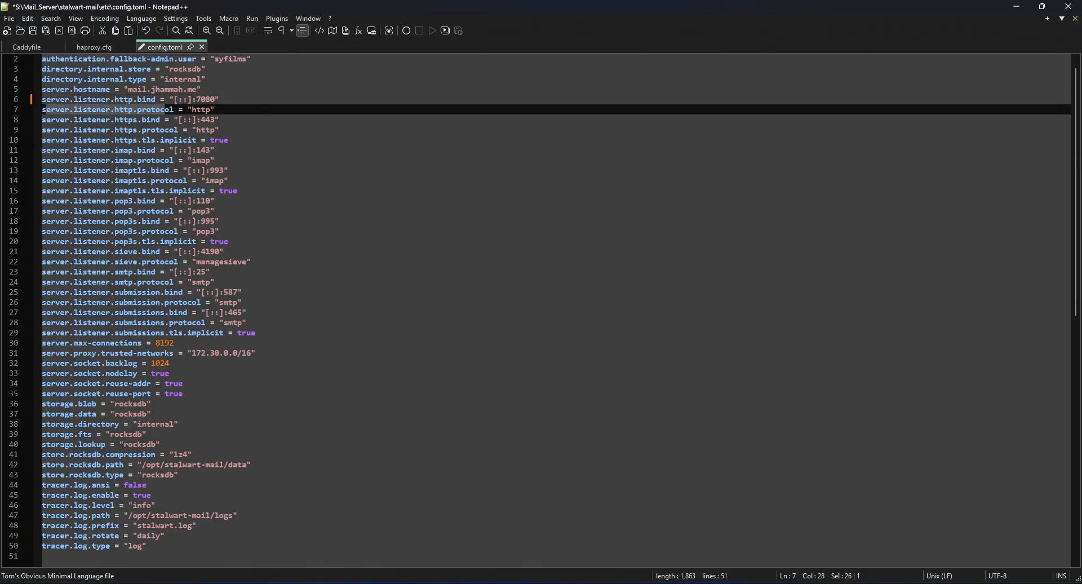
left_click(215, 110)
key("Return")
type("se")
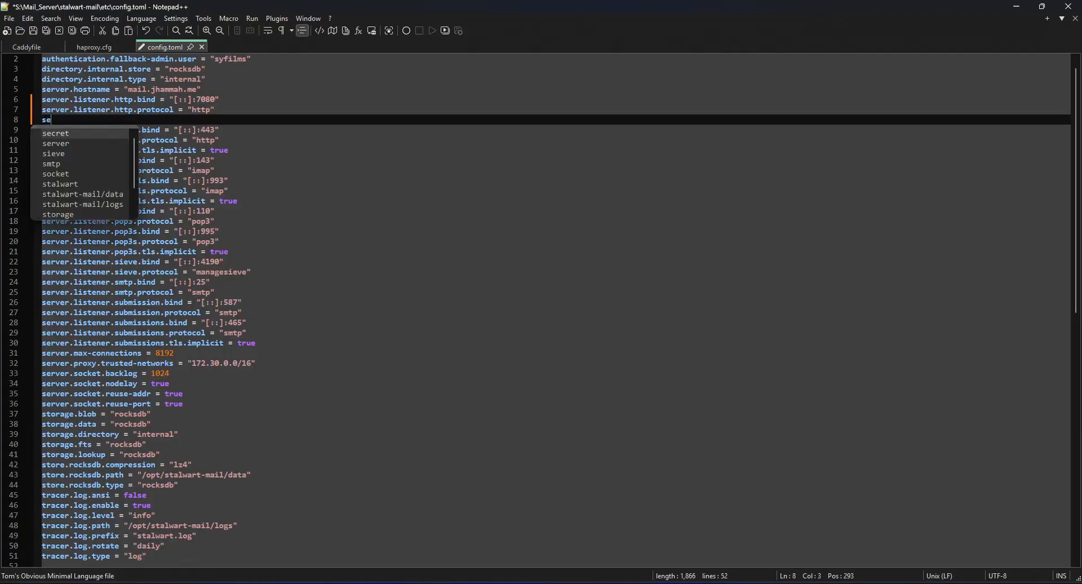
type("rver.li")
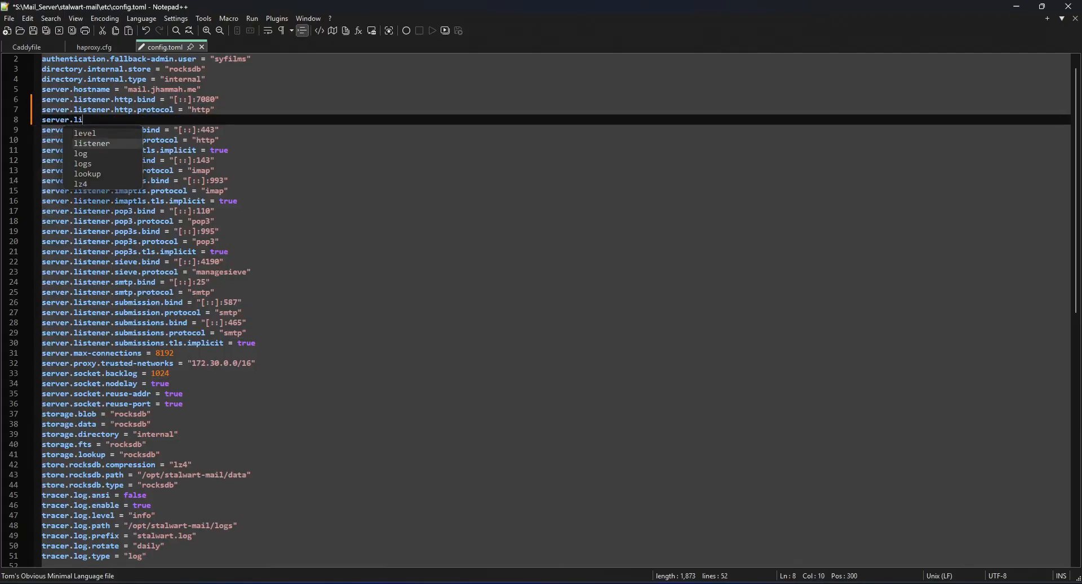
type("stener.http.proxy")
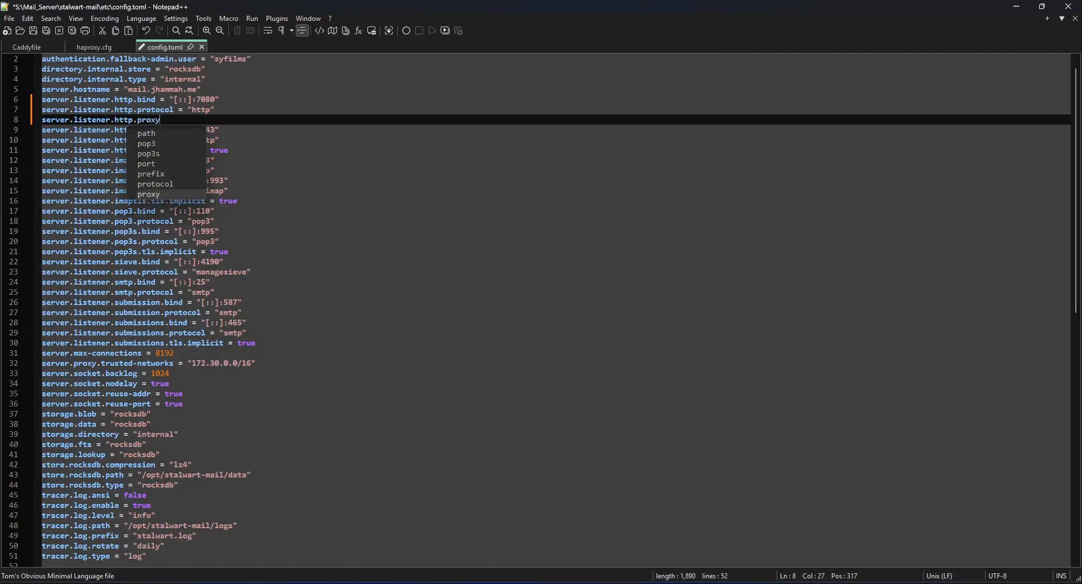
type("-pro")
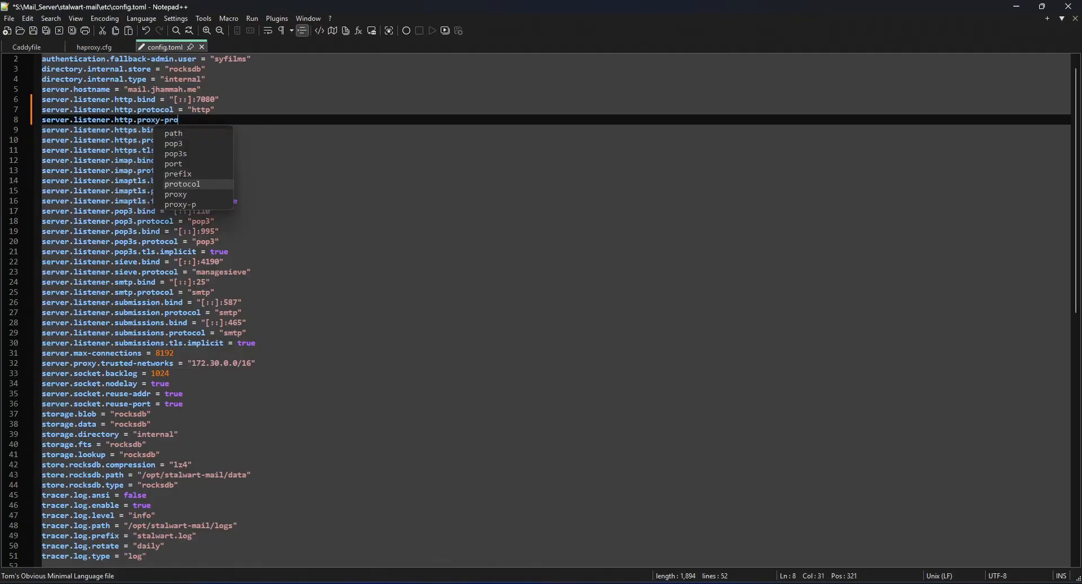
key("Return")
type("= ")
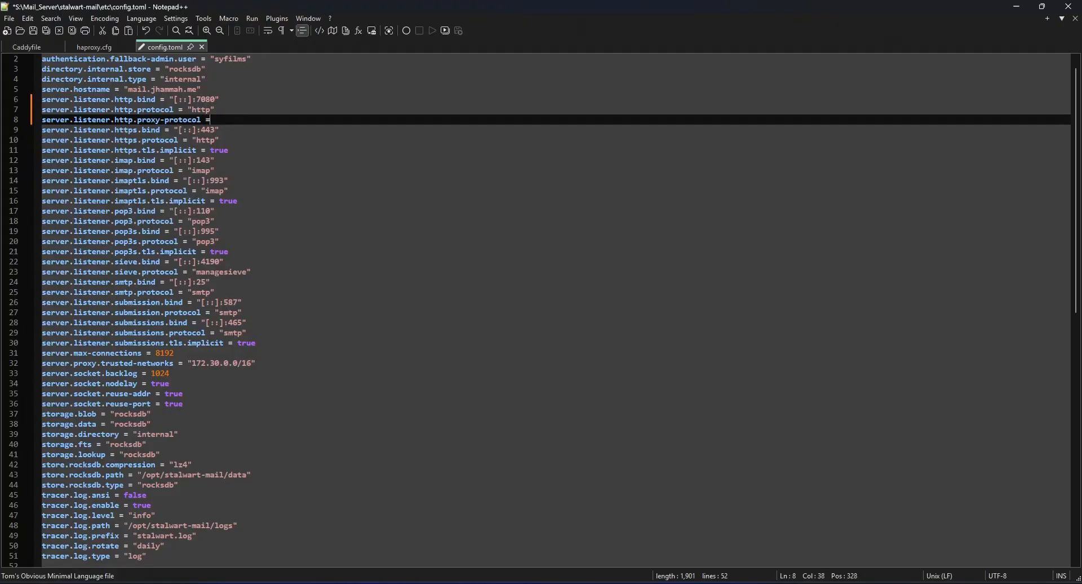
type("true")
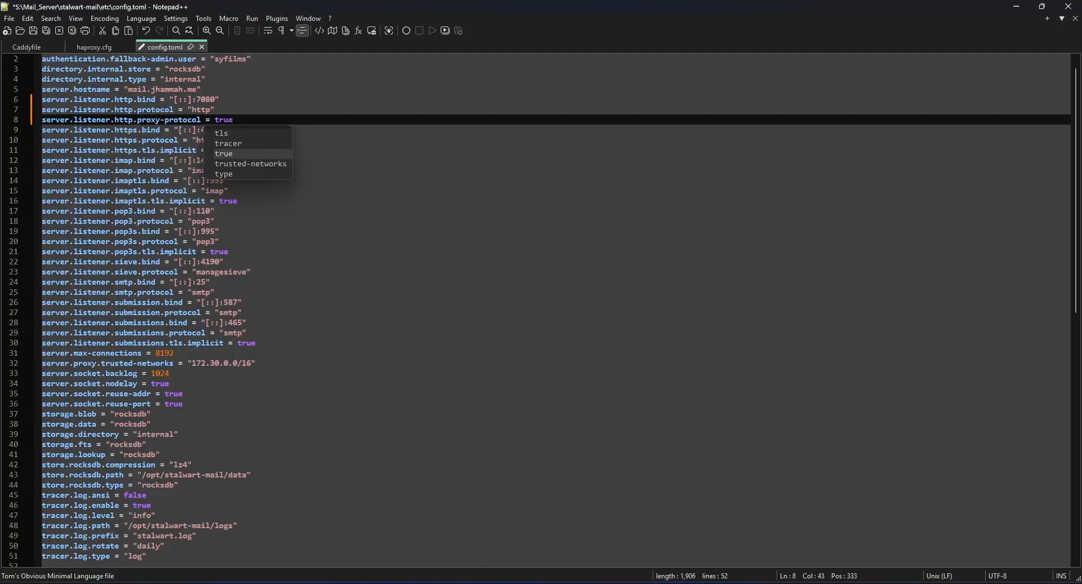
key("Escape")
Copy the proxy-protocol line below server.listener.imaptls.protocol, change its listener name to imaptls, and save config.toml.
left_click_drag(233, 120, 42, 119)
key("ctrl+c")
key("End")
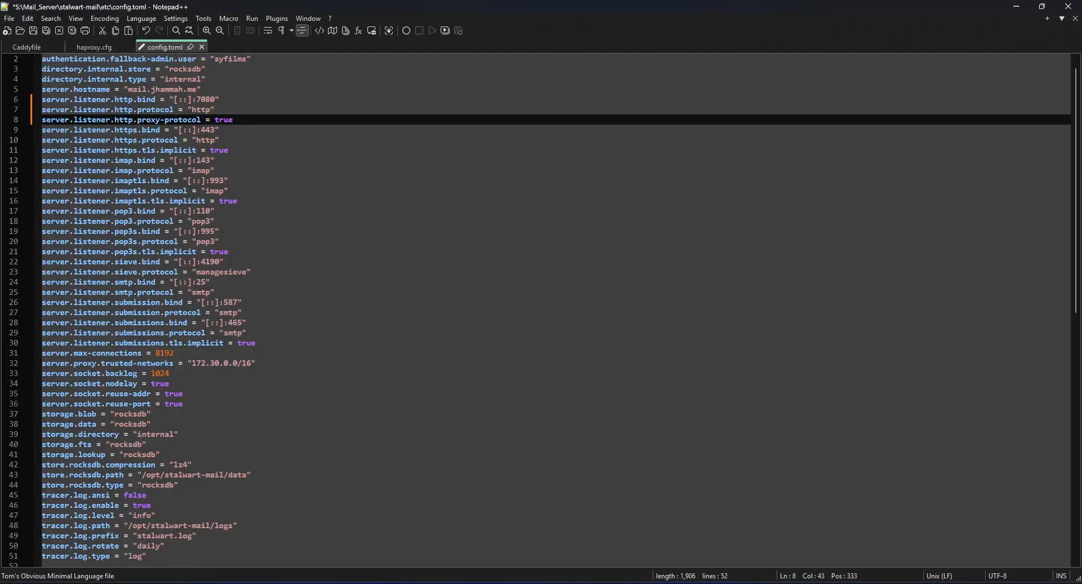
left_click_drag(39, 192, 228, 192)
left_click(228, 192)
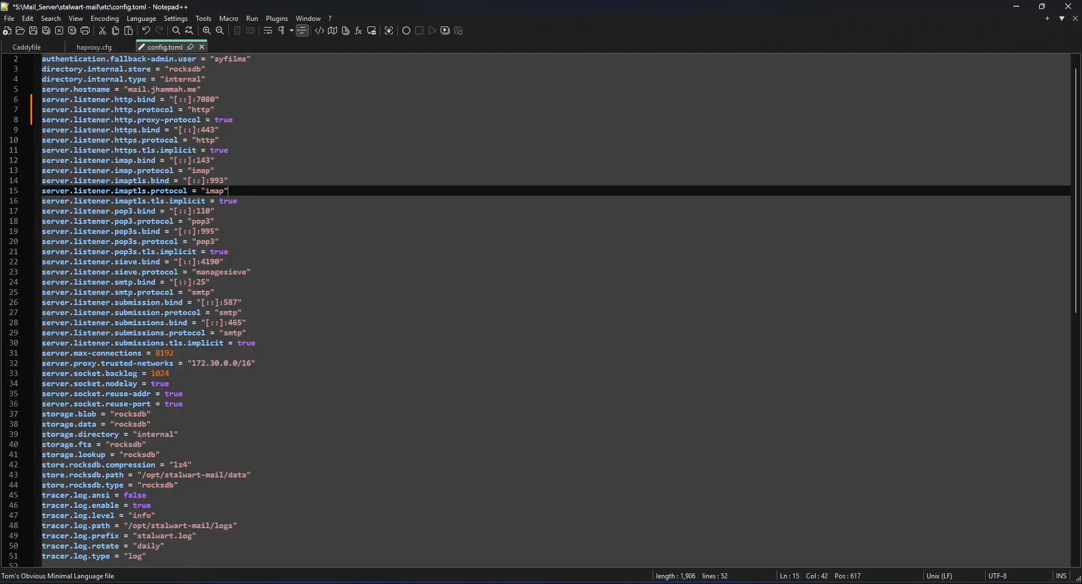
key("Return")
key("ctrl+v")
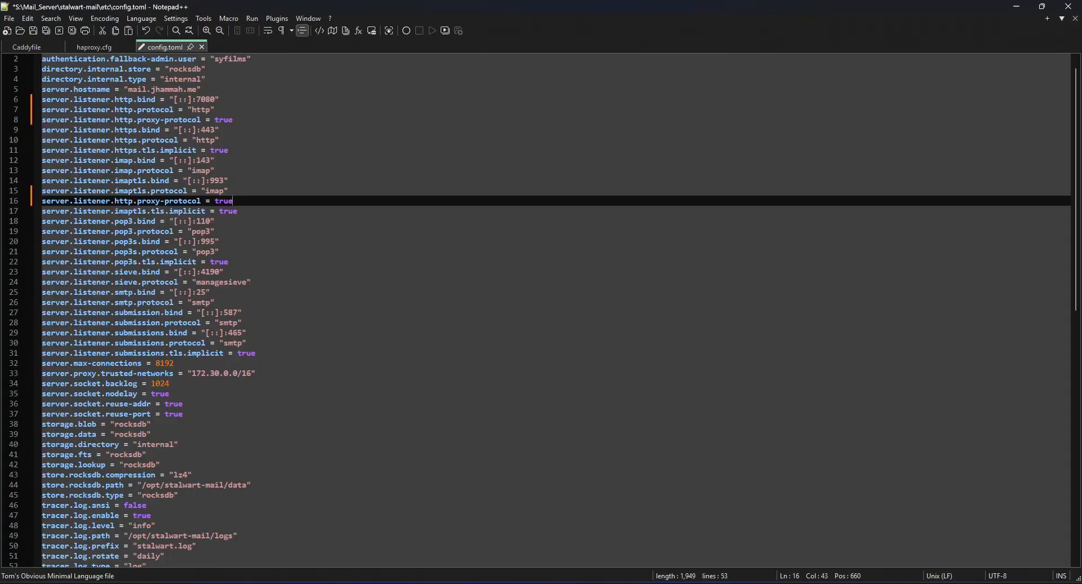
left_click_drag(115, 201, 128, 201)
type("i")
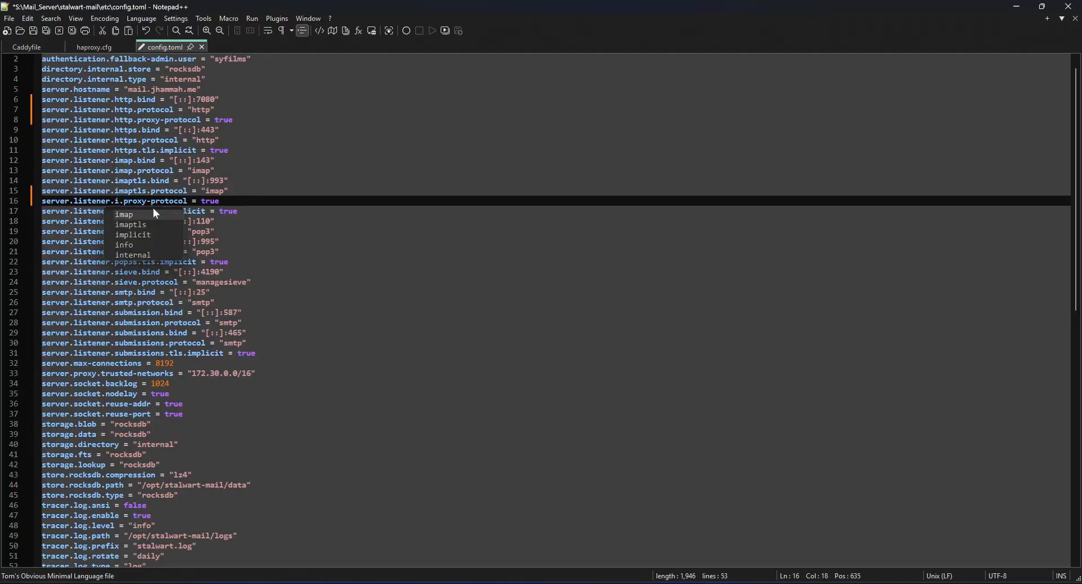
key("Down")
key("Return")
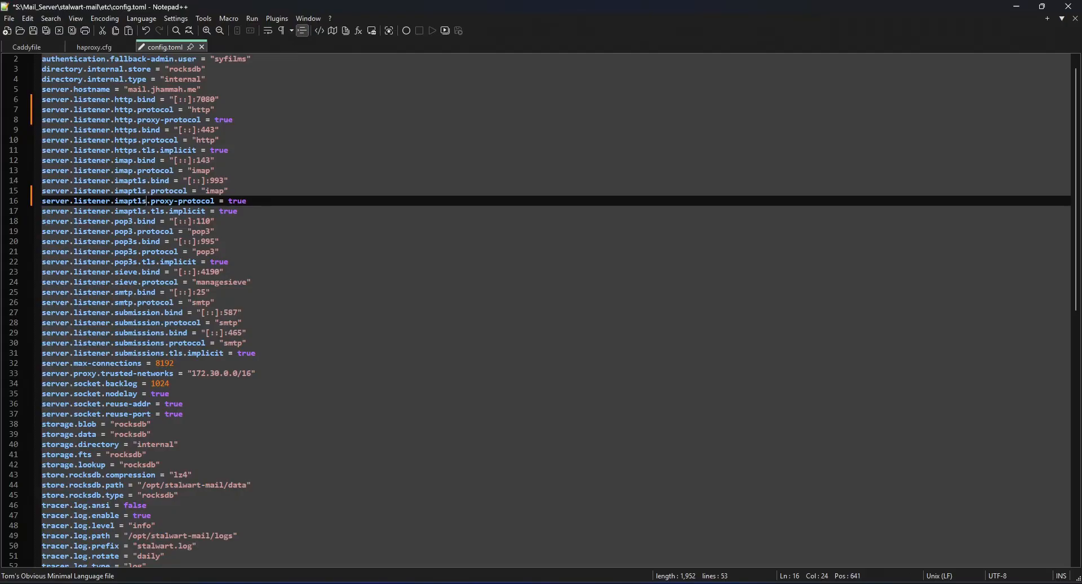
key("End")
key("ctrl+s")
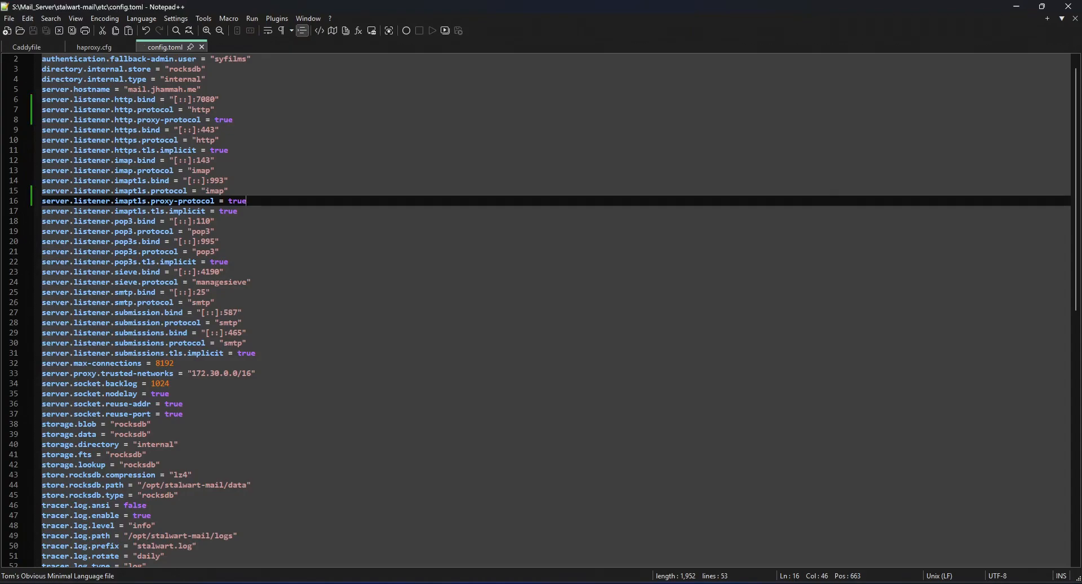
Switch to Docker Desktop and restart the stalwart container of the mail_server stack.
key("alt+Tab")
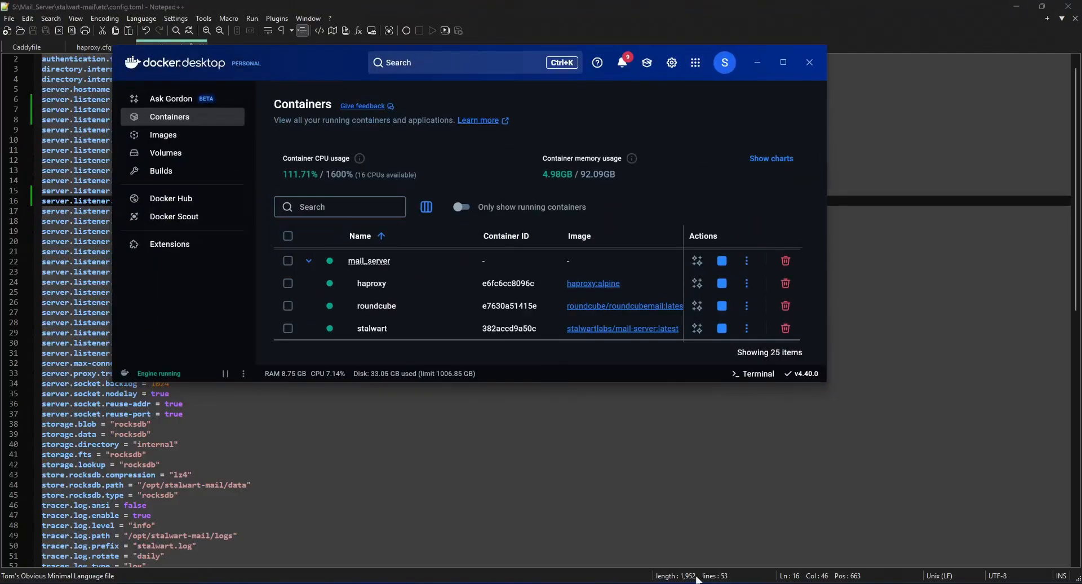
left_click(289, 329)
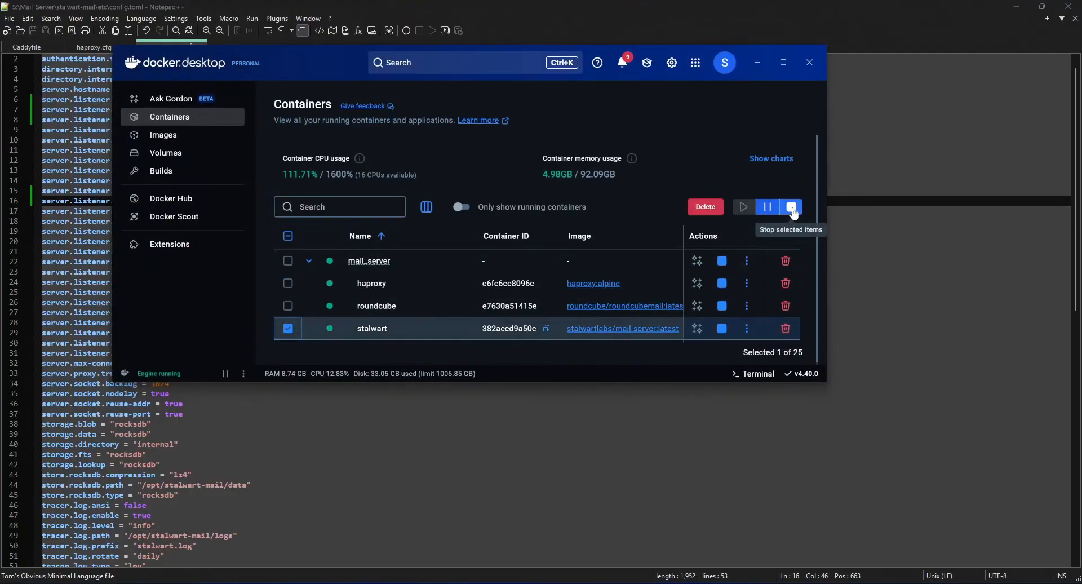
left_click(792, 208)
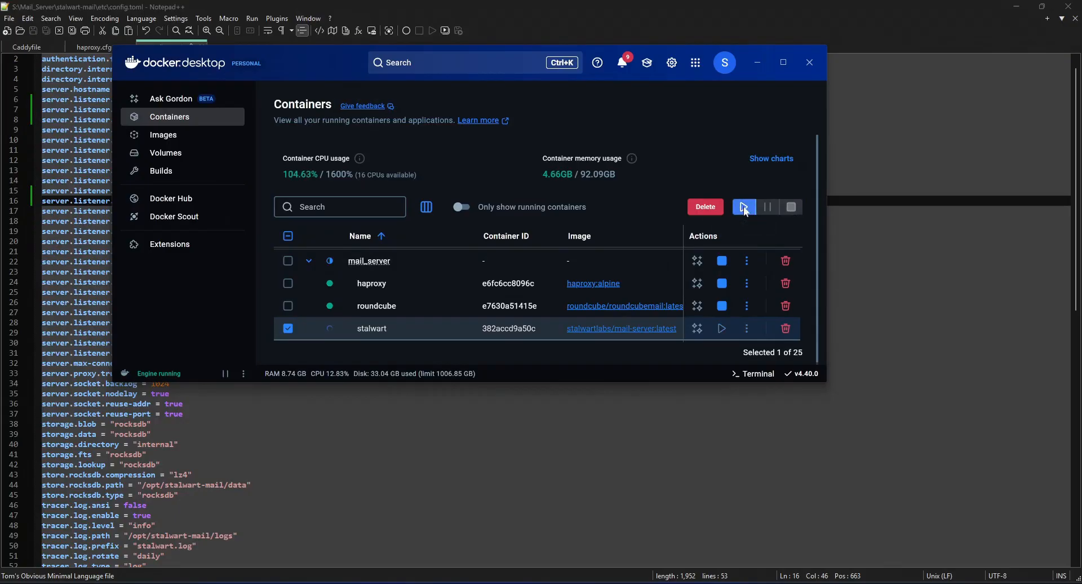
left_click(880, 212)
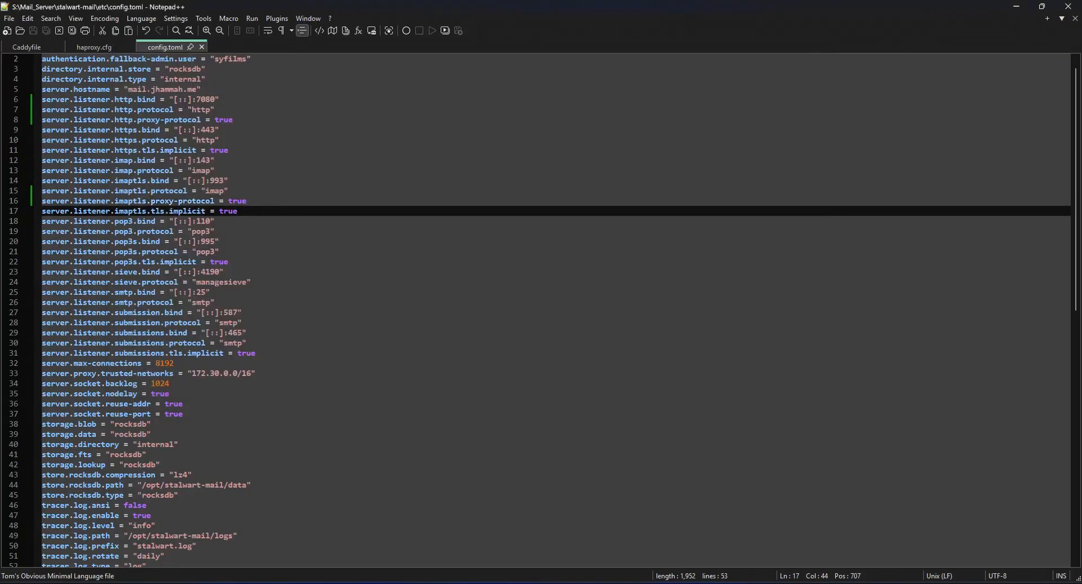
Switch to the browser, reload the Stalwart page, and open the management site at mail.jhammah.me instead of localhost:7080.
key("alt+Tab")
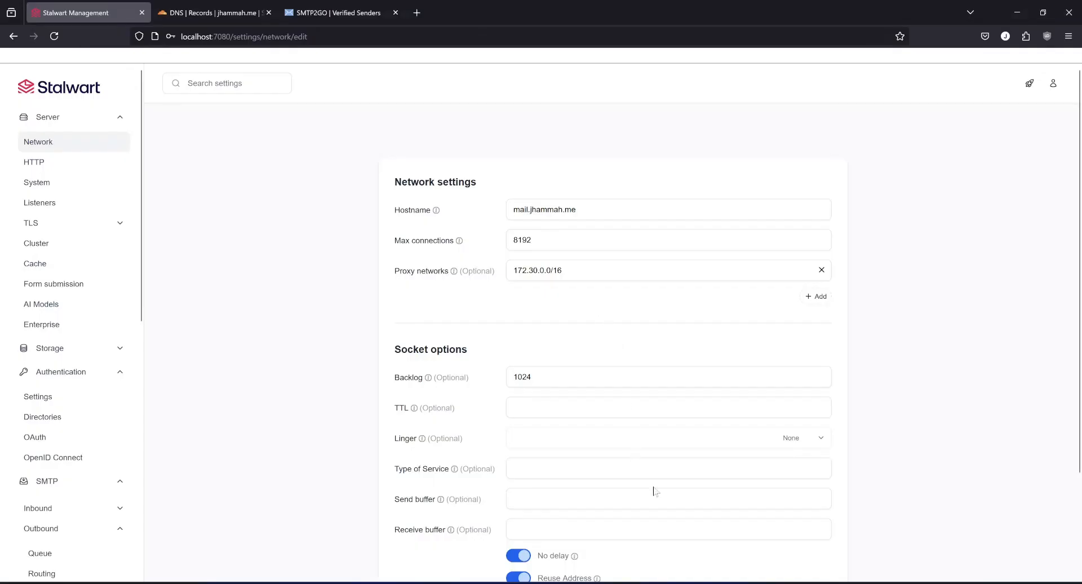
left_click(55, 36)
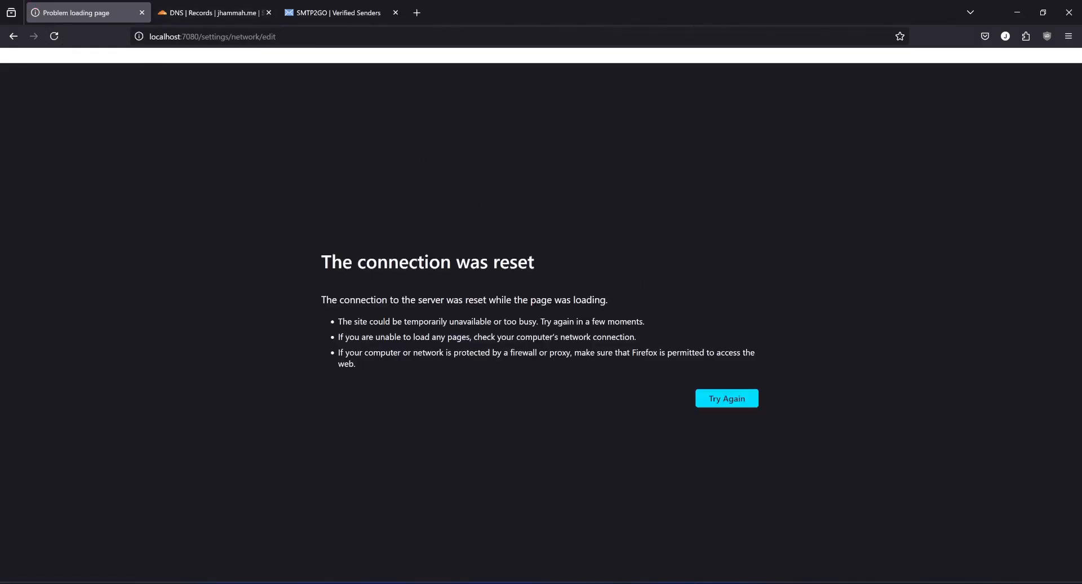
left_click(190, 36)
left_click(190, 36)
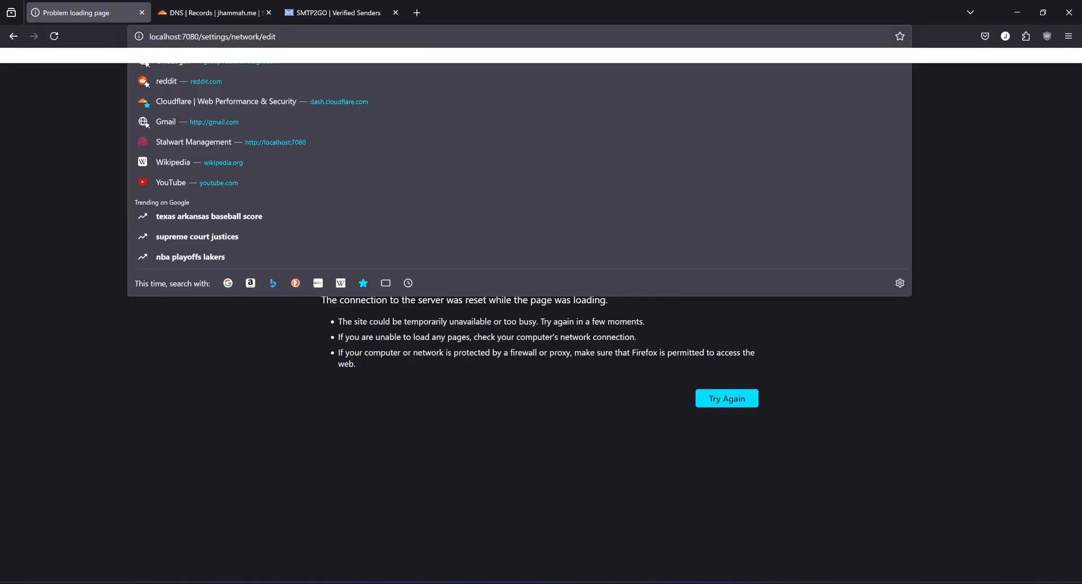
left_click_drag(278, 37, 147, 36)
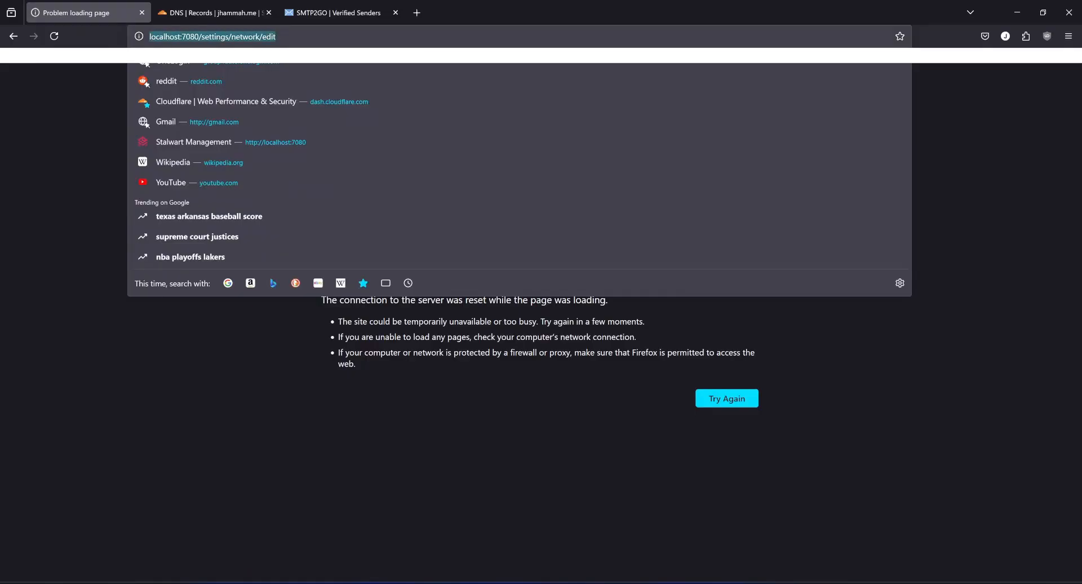
type("mail.jhammah.me")
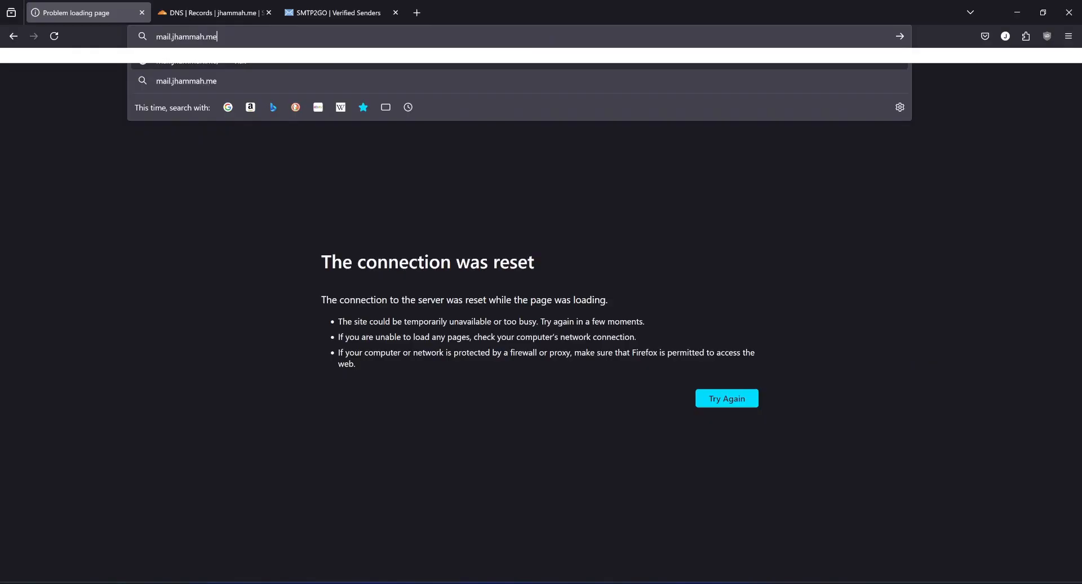
key("Return")
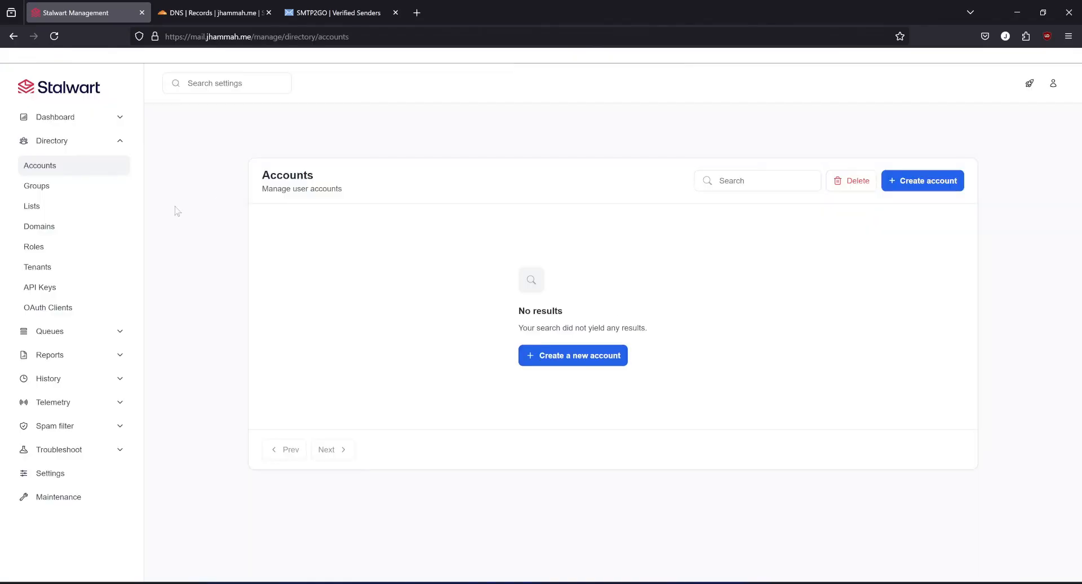
Start a new ACME provider in the TLS settings with directory ID lets and challenge type DNS-01.
left_click(47, 477)
left_click(31, 222)
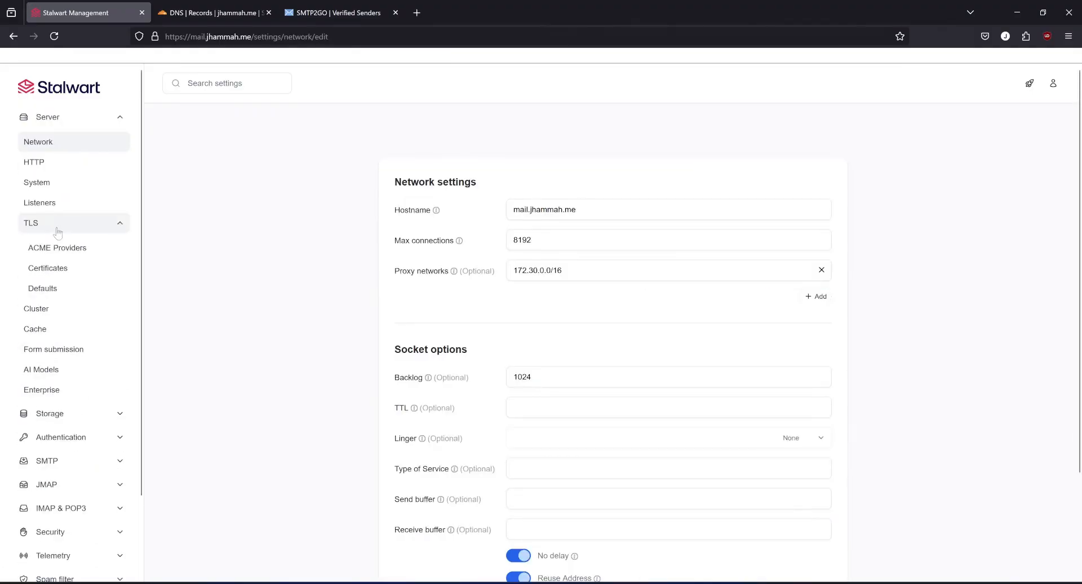
left_click(62, 248)
left_click(621, 371)
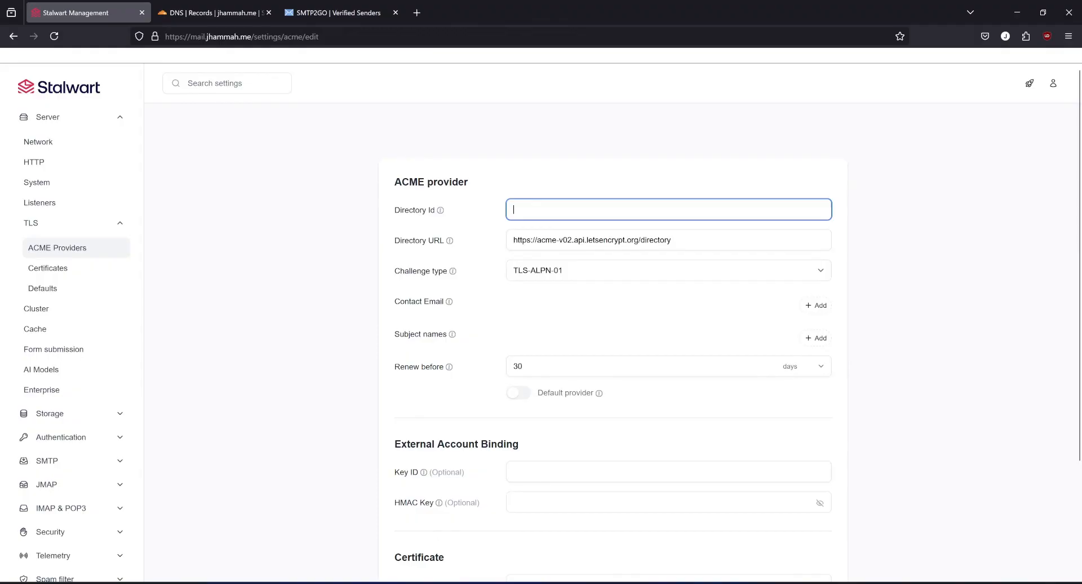
type("lets")
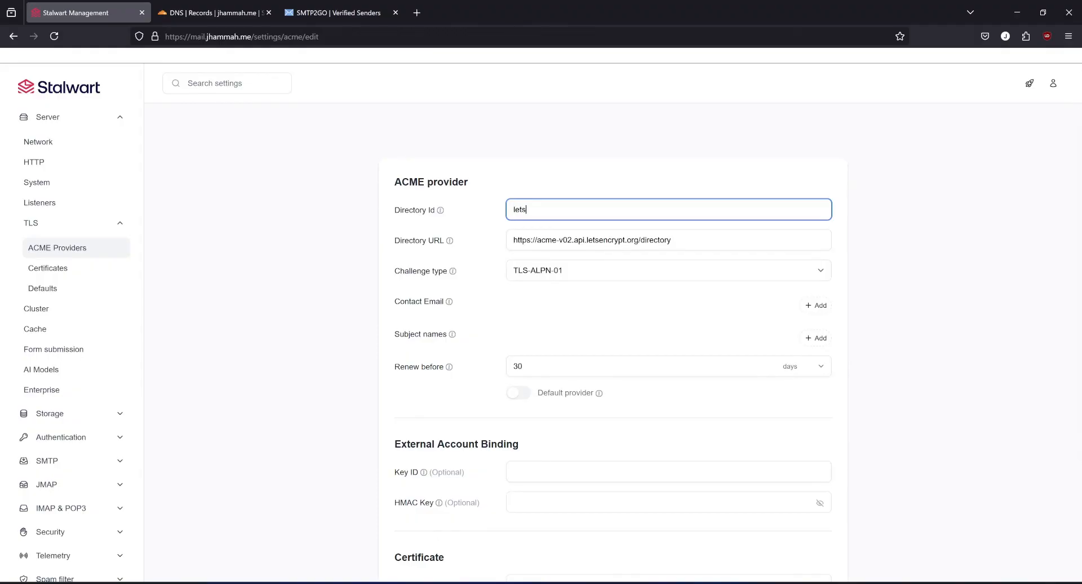
left_click(606, 267)
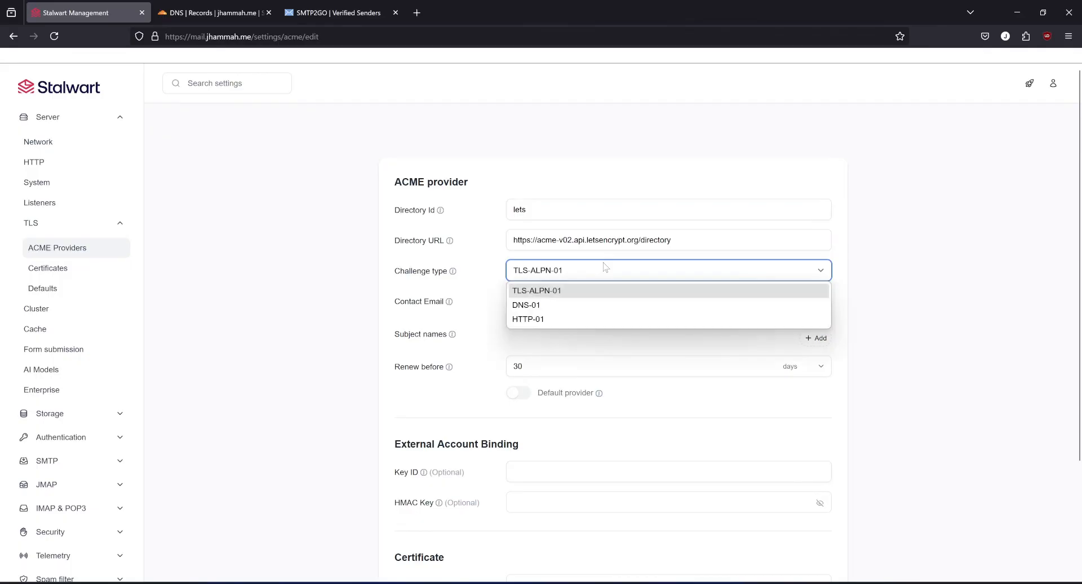
left_click(550, 306)
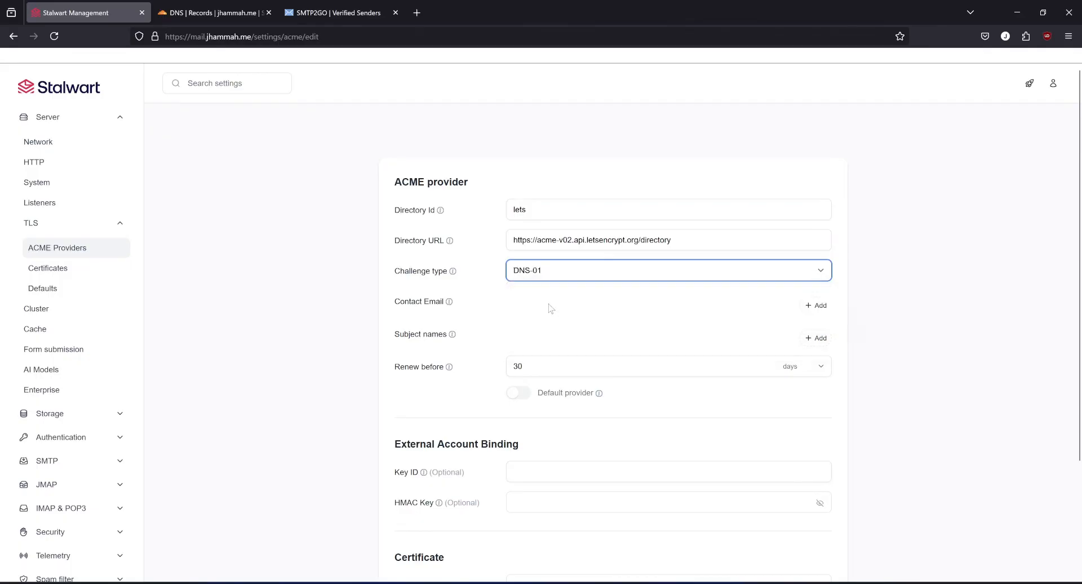
Fill in the ACME provider's contact e-mail and add the subject name mail.jhammah.me.
left_click(816, 307)
left_click(669, 301)
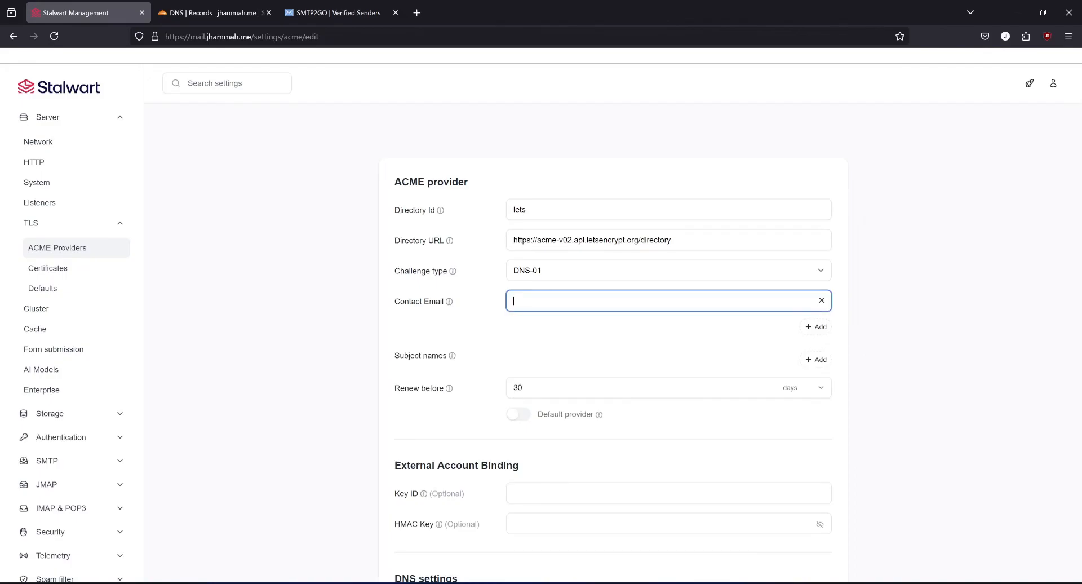
left_click(817, 360)
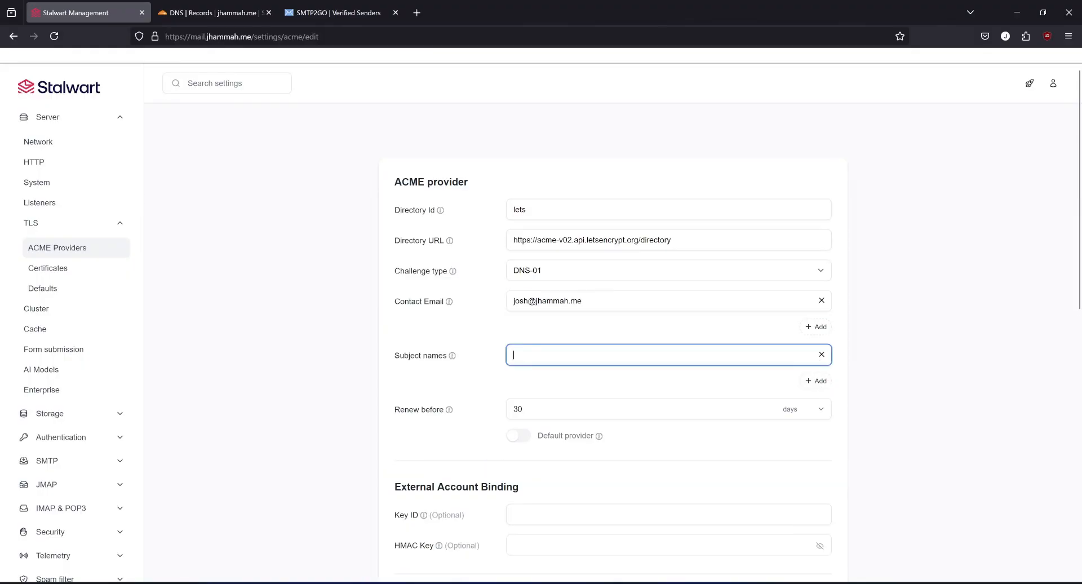
type("mail.jhammah.me")
left_click(934, 345)
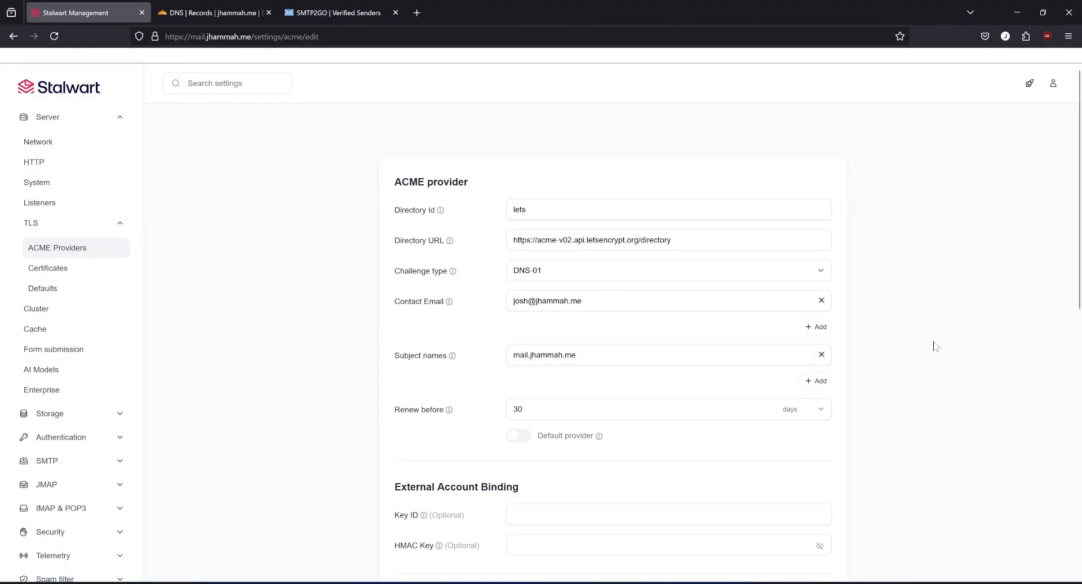
Set the ACME DNS provider to Cloudflare, paste the API token as its secret, and save and reload the configuration.
scroll(366, 291, "down", 3)
scroll(366, 290, "down", 4)
left_click(571, 263)
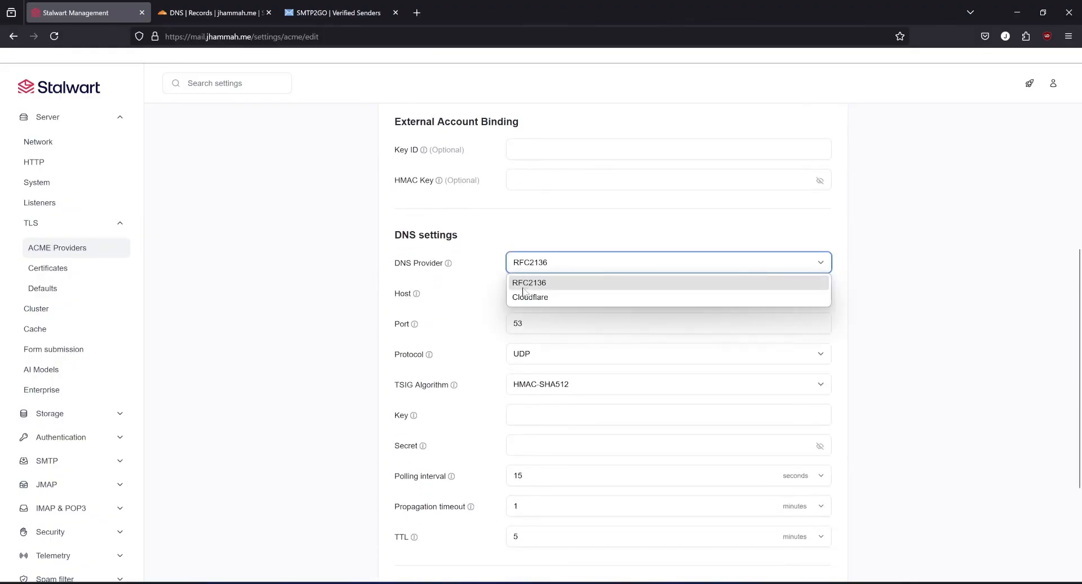
left_click(539, 299)
left_click(541, 294)
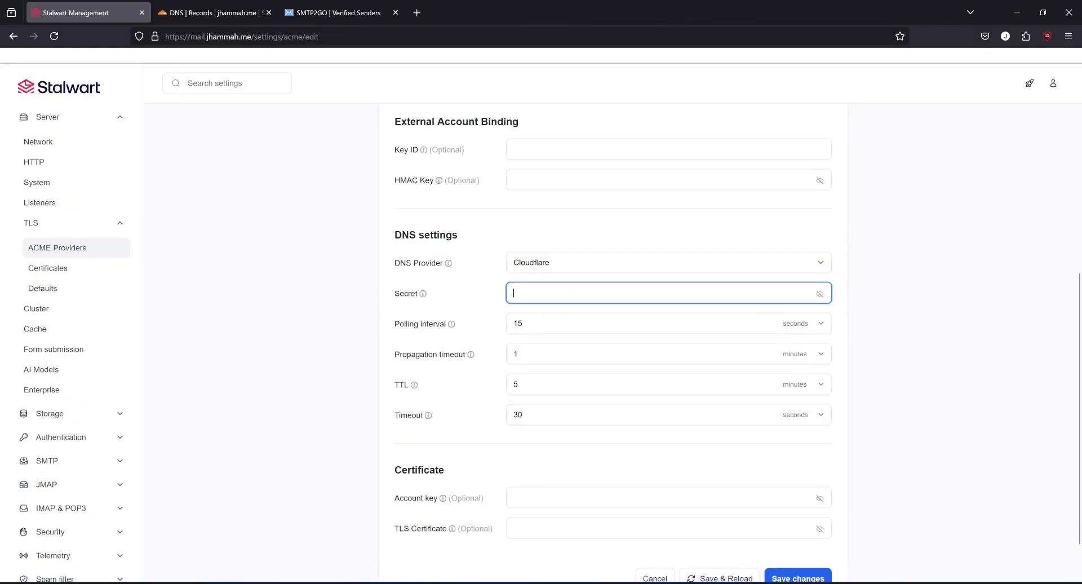
key("ctrl+v")
left_click(911, 303)
scroll(843, 396, "down", 2)
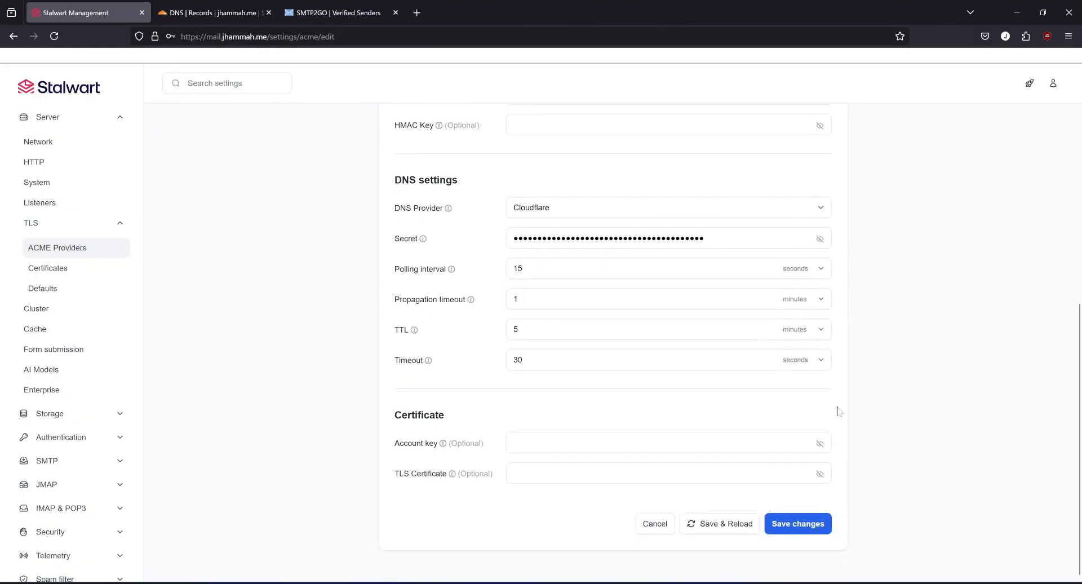
left_click(729, 525)
left_click(944, 312)
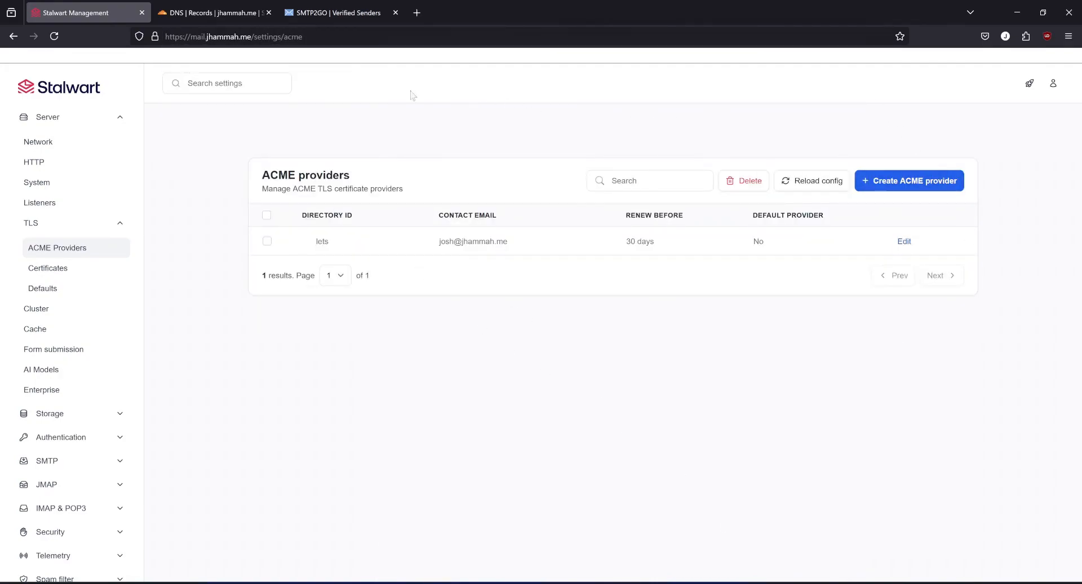
Restart the stalwart container in Docker Desktop after the ACME change and return to the browser.
left_click(789, 582)
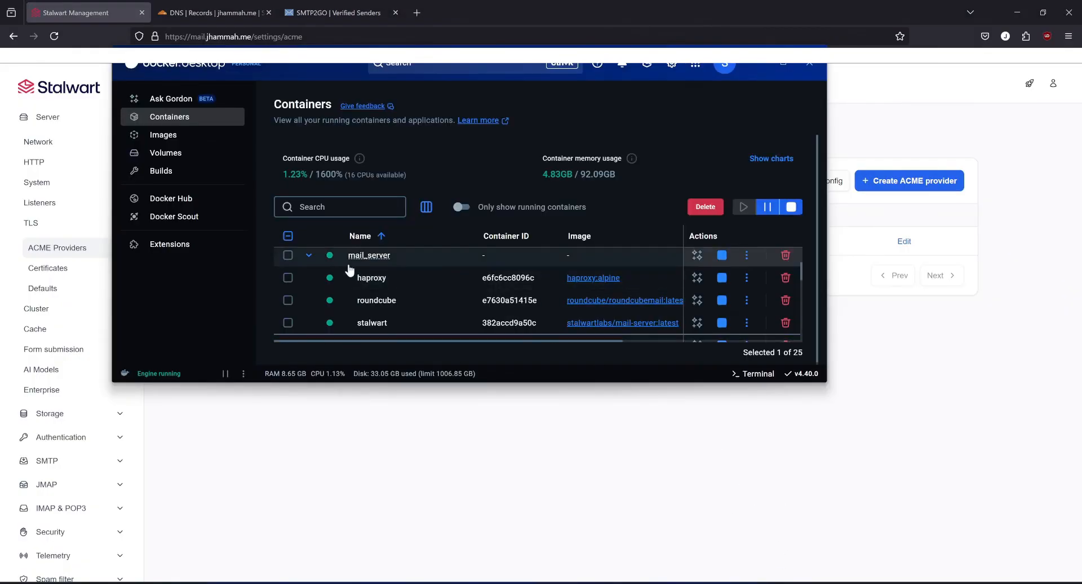
left_click(288, 322)
left_click(791, 207)
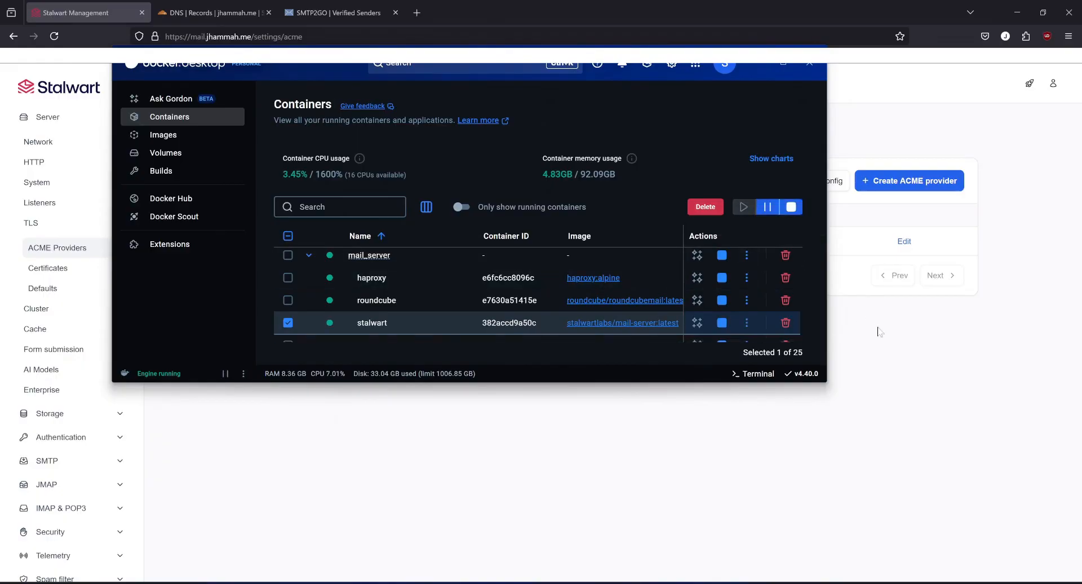
left_click(925, 389)
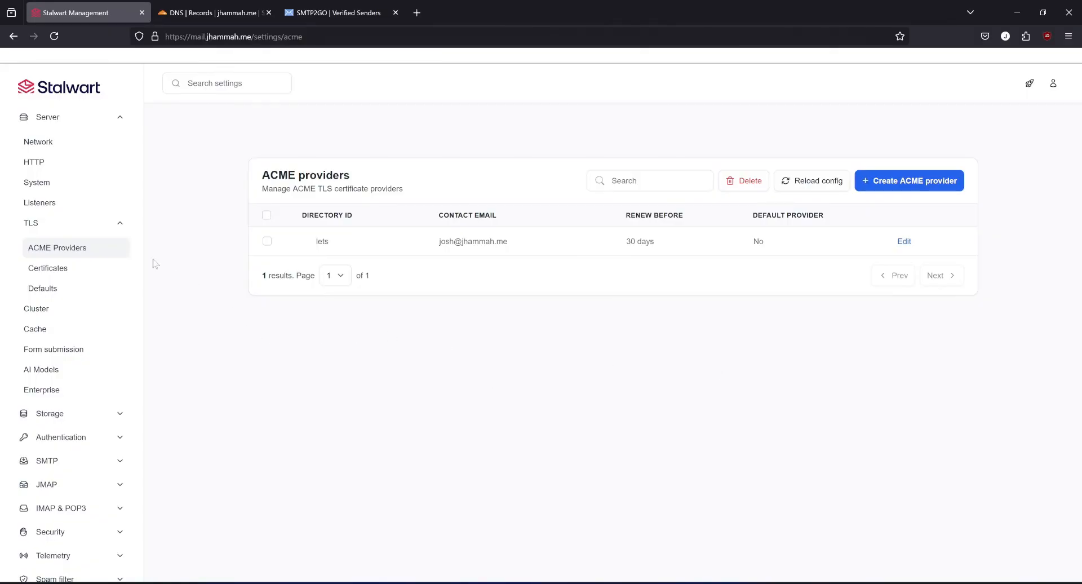
Create the domain jhammah.me in the Stalwart directory and save it.
scroll(85, 361, "down", 3)
left_click(62, 533)
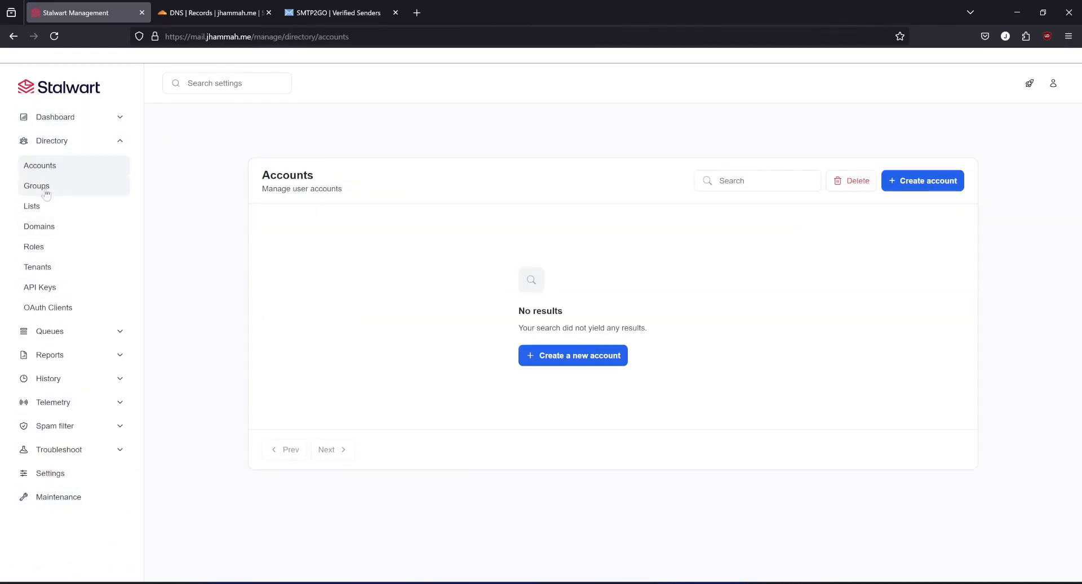
left_click(45, 231)
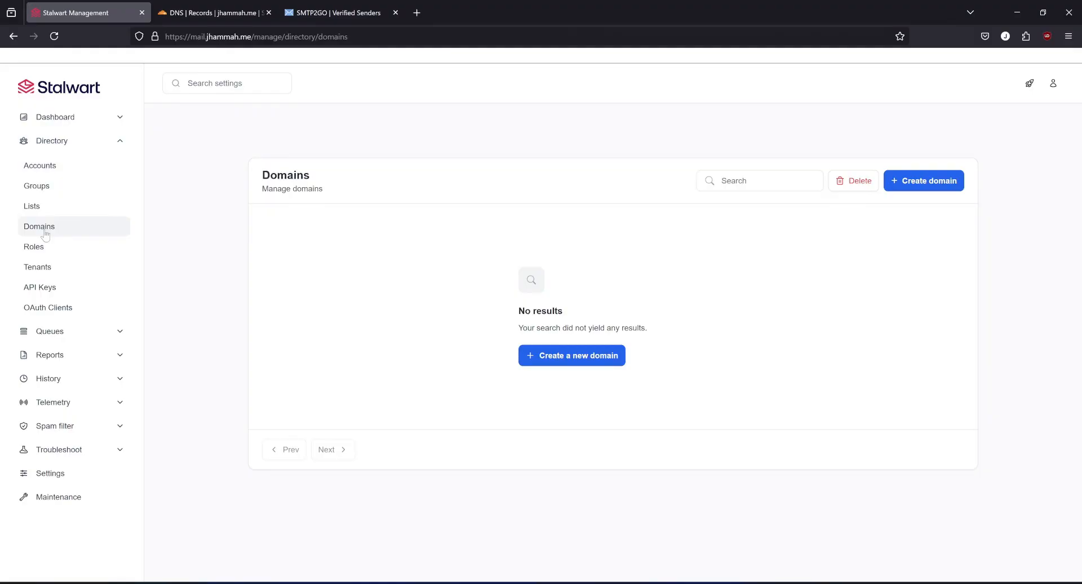
left_click(552, 356)
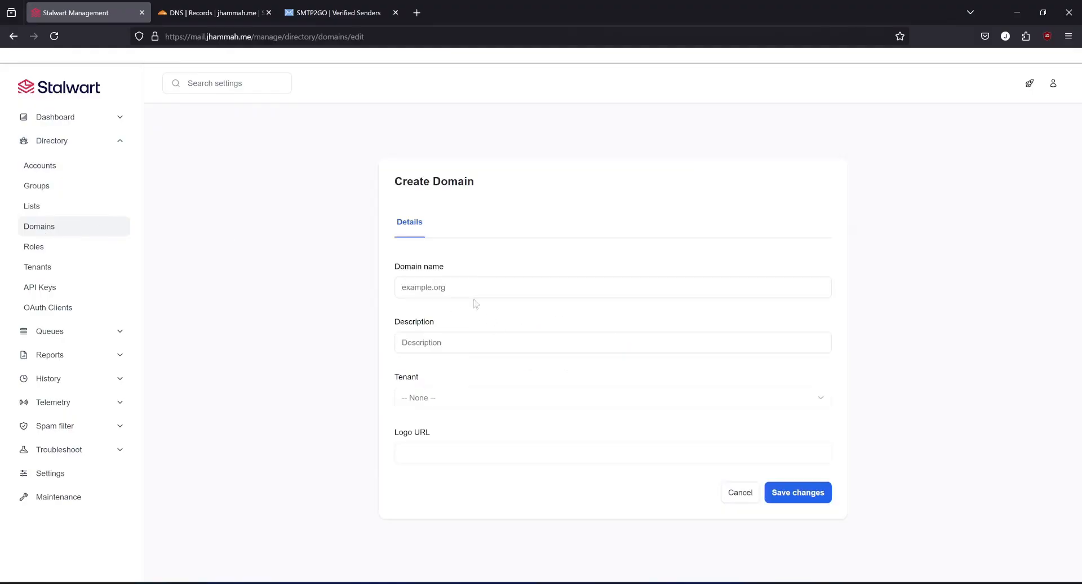
left_click(451, 287)
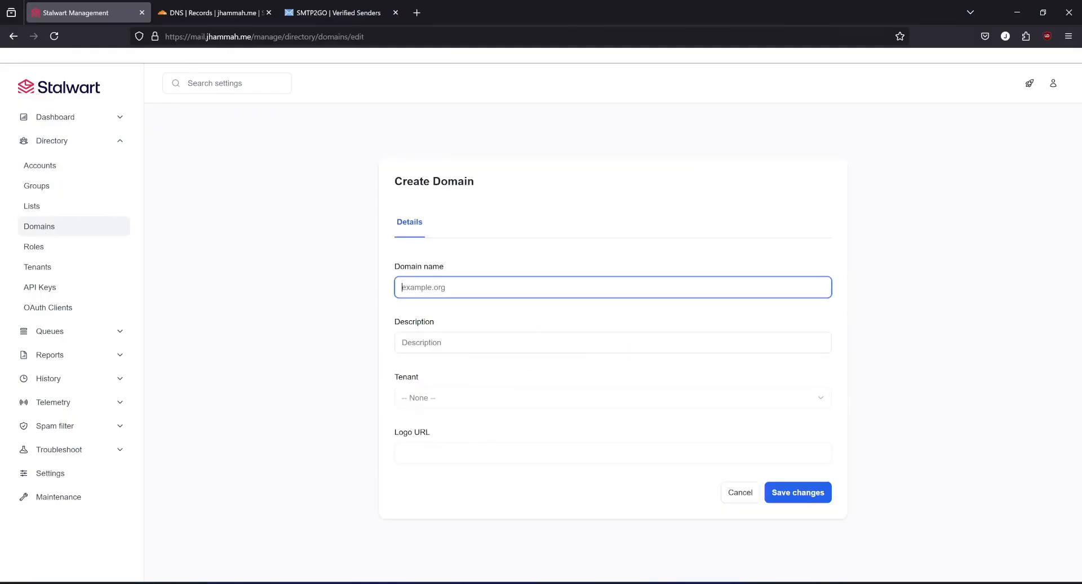
type("jhammah.me")
left_click(799, 495)
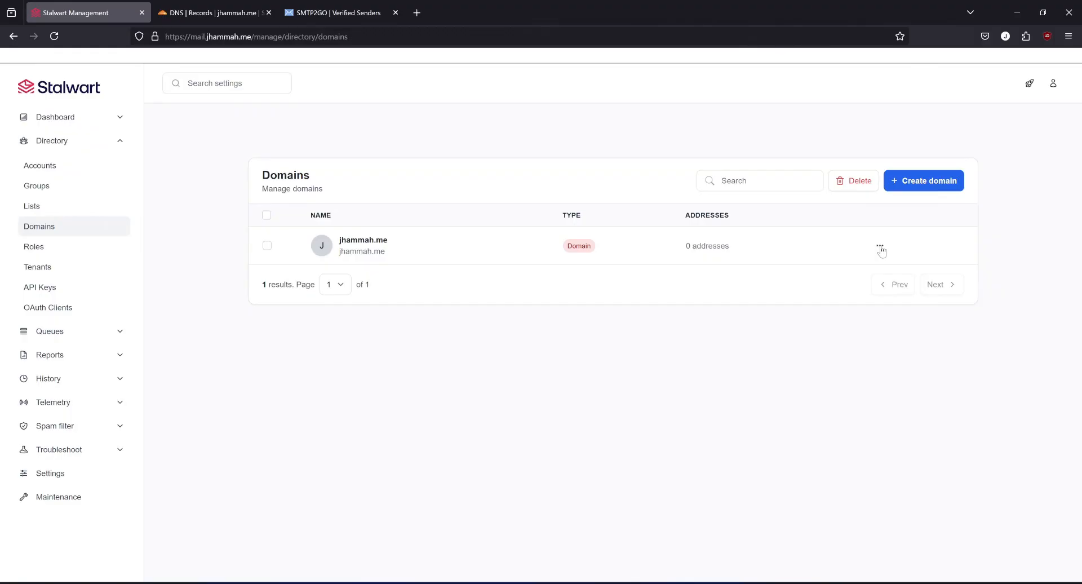
Open the DNS records of the domain jhammah.me and copy the entire zonefile text.
left_click(880, 246)
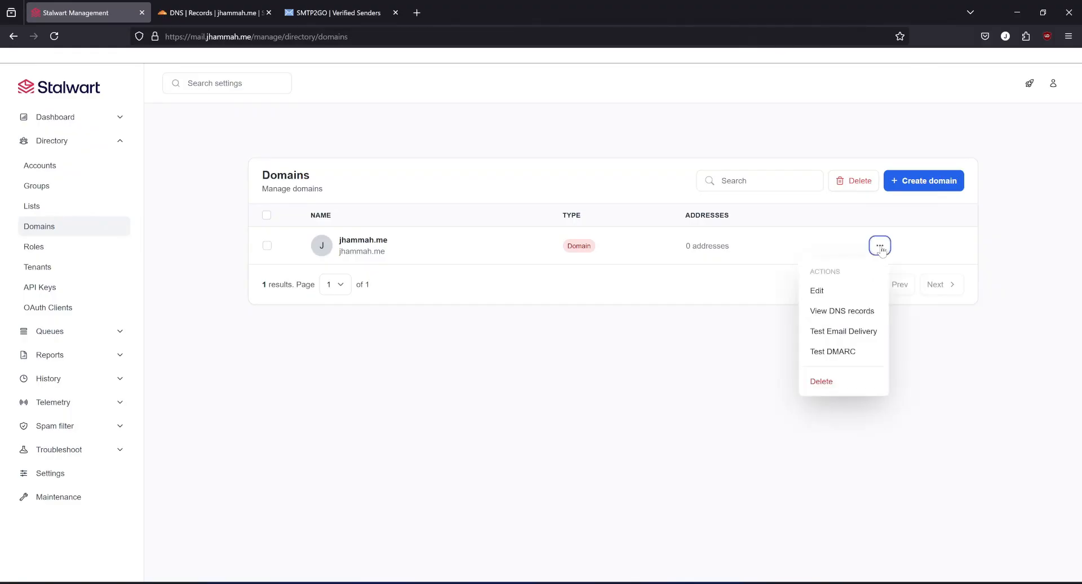
left_click(852, 311)
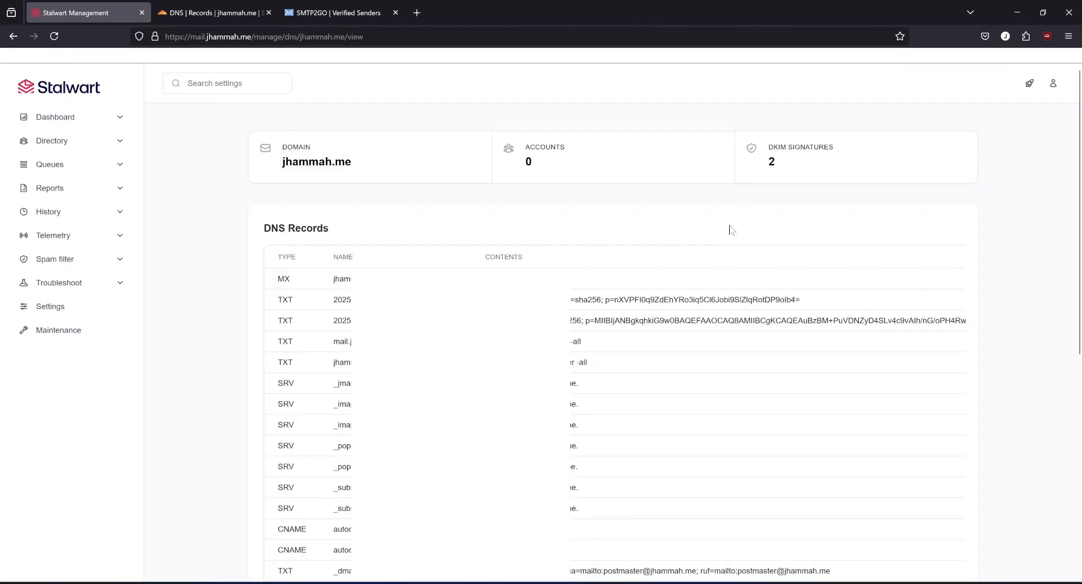
scroll(731, 230, "down", 6)
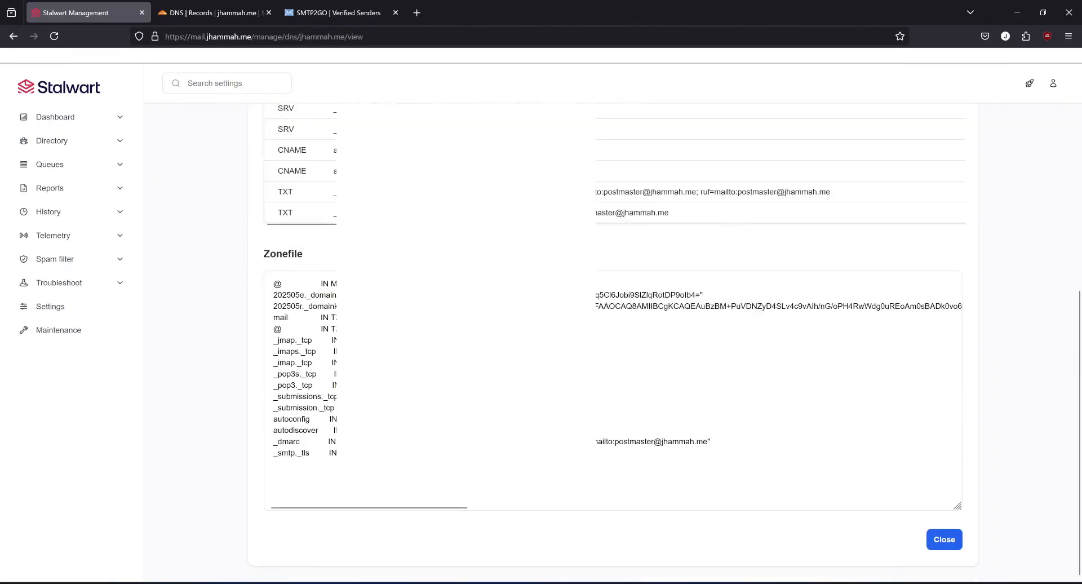
left_click(274, 464)
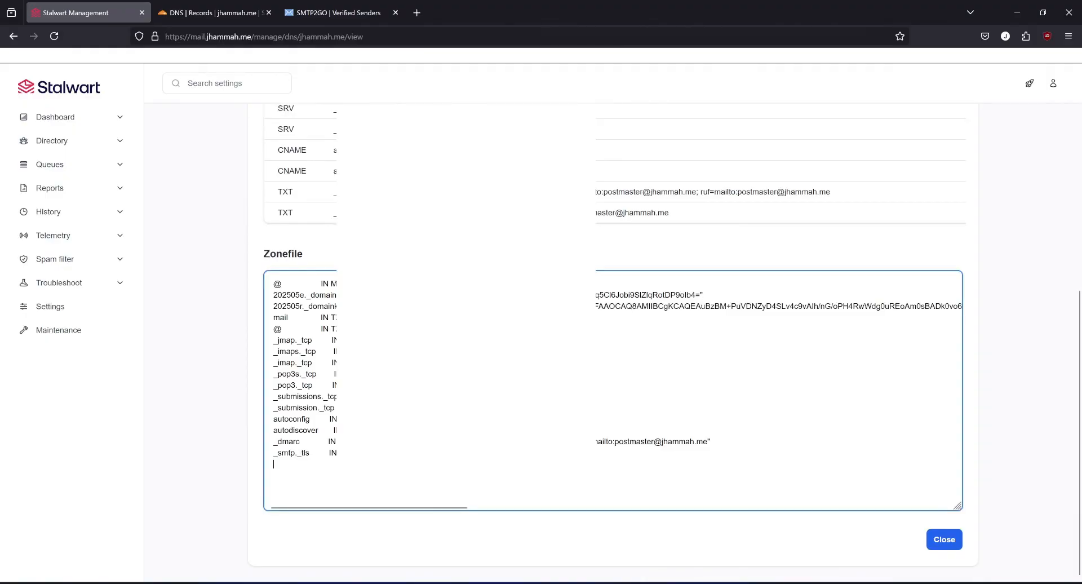
key("shift+Up")
key("shift+Up")
key("shift+Up")
key("shift+Up")
key("shift+Up")
key("shift+Up")
key("shift+Up")
key("shift+Up")
key("shift+Up")
key("shift+Up")
key("shift+Up")
key("shift+Up")
key("shift+Up")
key("shift+Up")
key("shift+Up")
key("shift+Up")
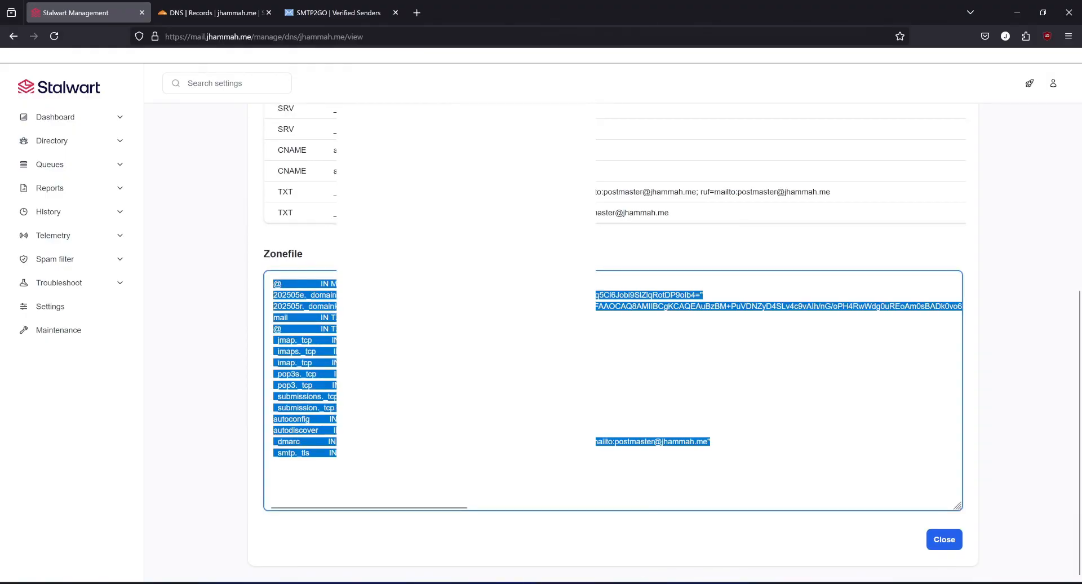
right_click(292, 296)
left_click(320, 350)
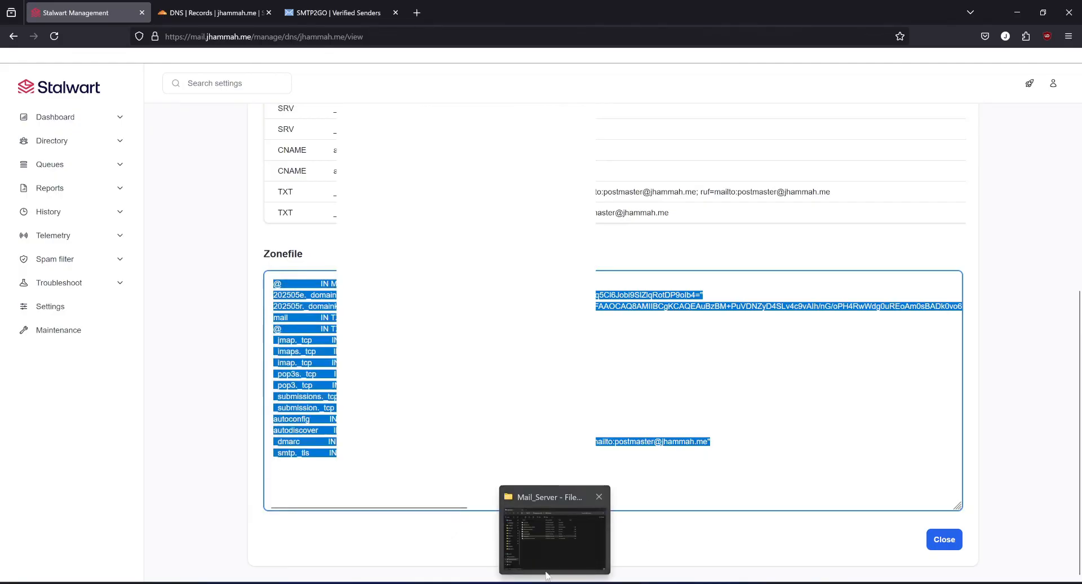
Switch to File Explorer and rename yourdomain.com zones.txt in the Mail_Server folder as jhammah.me zones.txt.
left_click(546, 571)
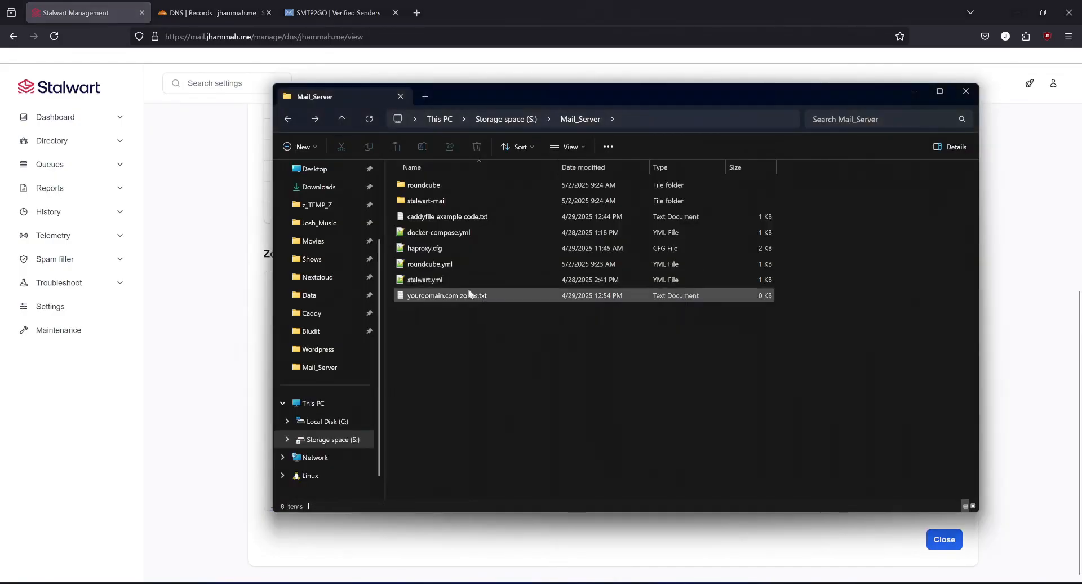
left_click(433, 296)
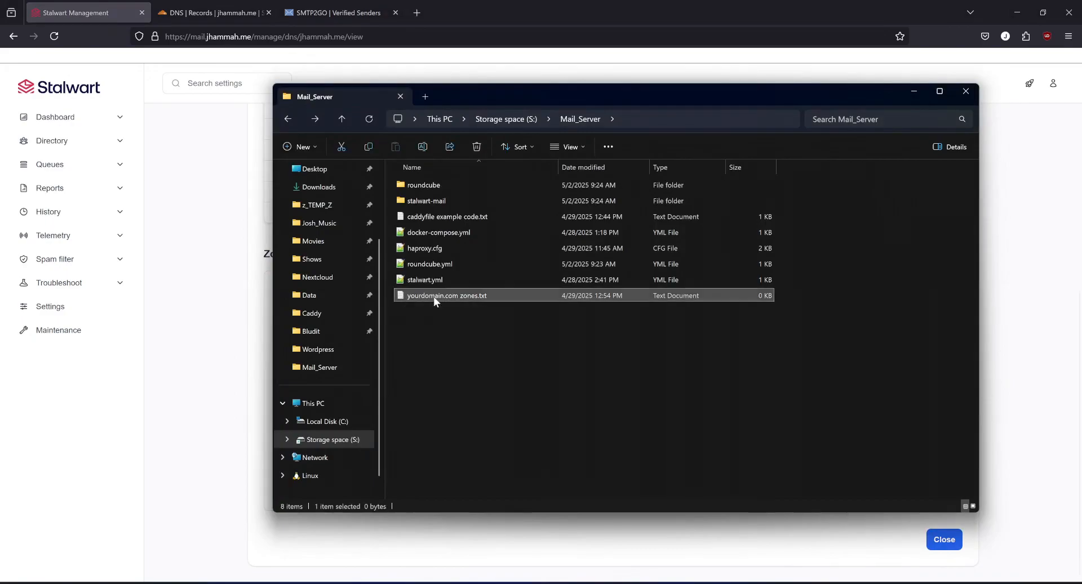
left_click(436, 296)
key("shift+Left")
key("shift+Left")
key("shift+Left")
key("shift+Left")
key("shift+Left")
key("shift+Left")
type("jhammah.me")
left_click(446, 311)
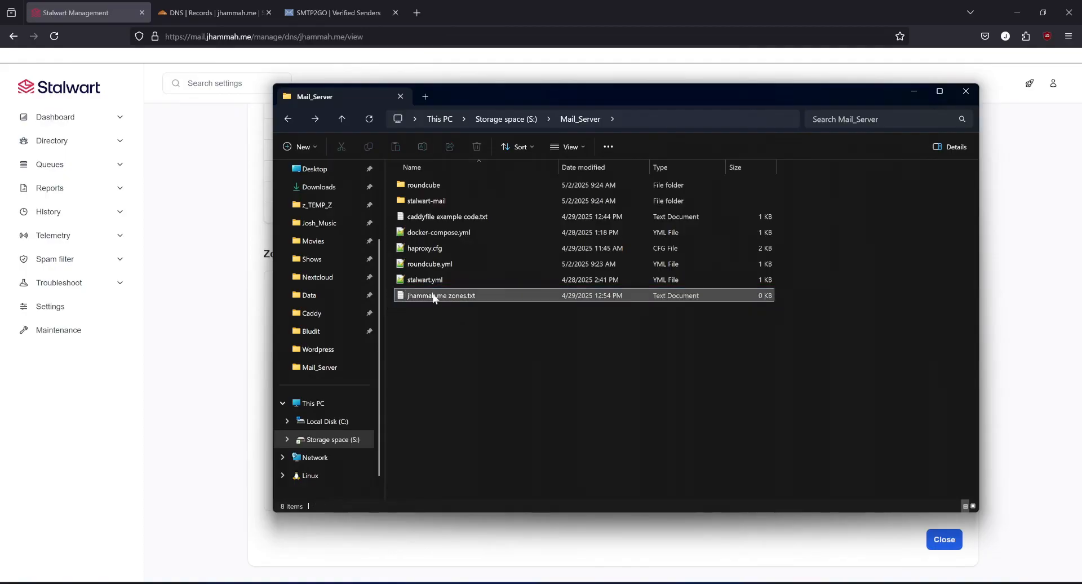
Paste the copied zonefile records into jhammah.me zones.txt, save the file and close it.
double_click(434, 297)
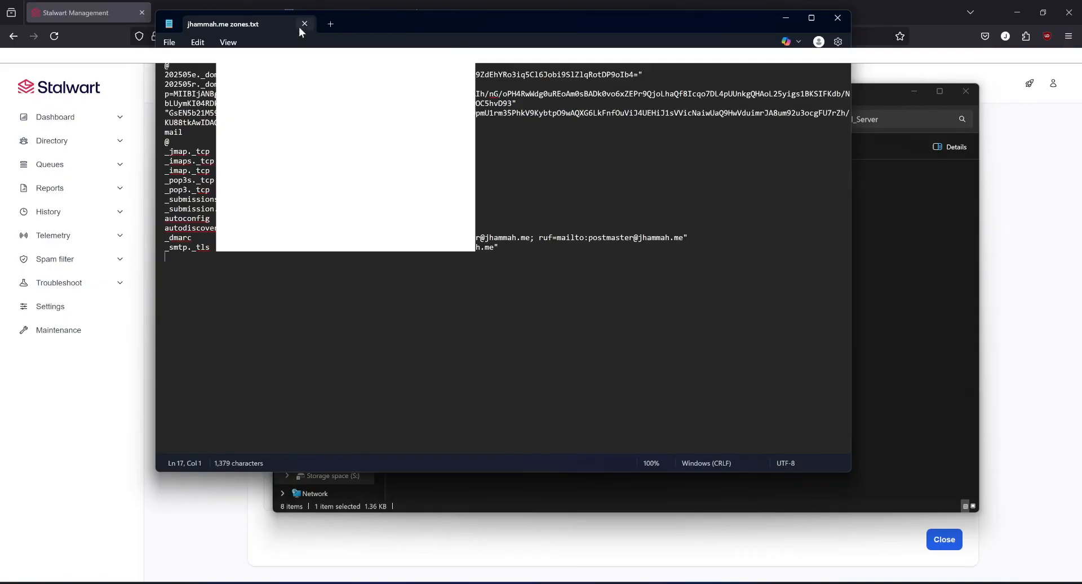
left_click(302, 25)
left_click(563, 399)
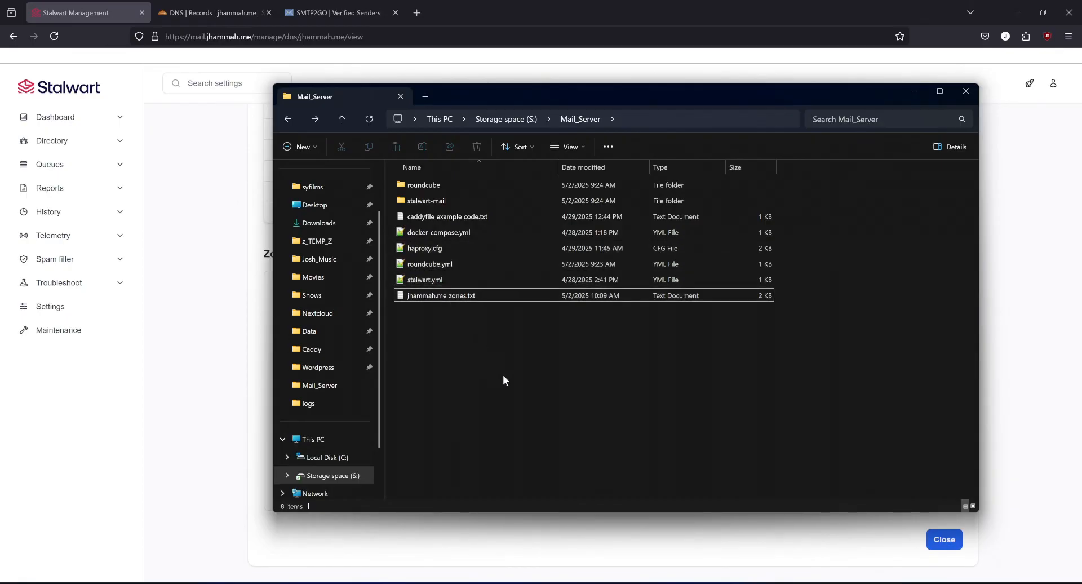
Import jhammah.me zones.txt into the domain's Cloudflare DNS records without proxying, and close the Cloudflare and SMTP2GO pages.
left_click(221, 17)
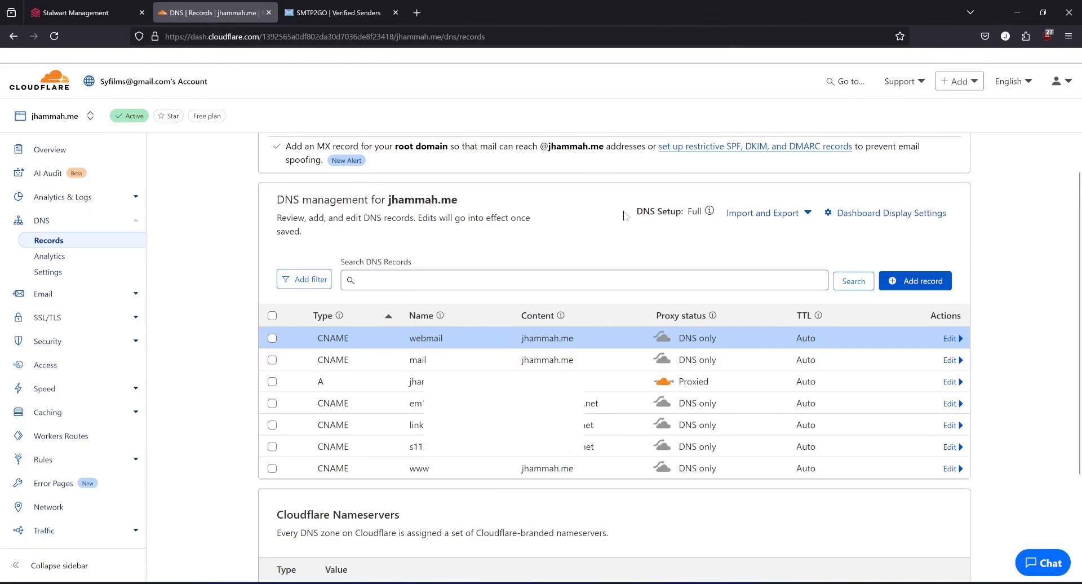
left_click(808, 214)
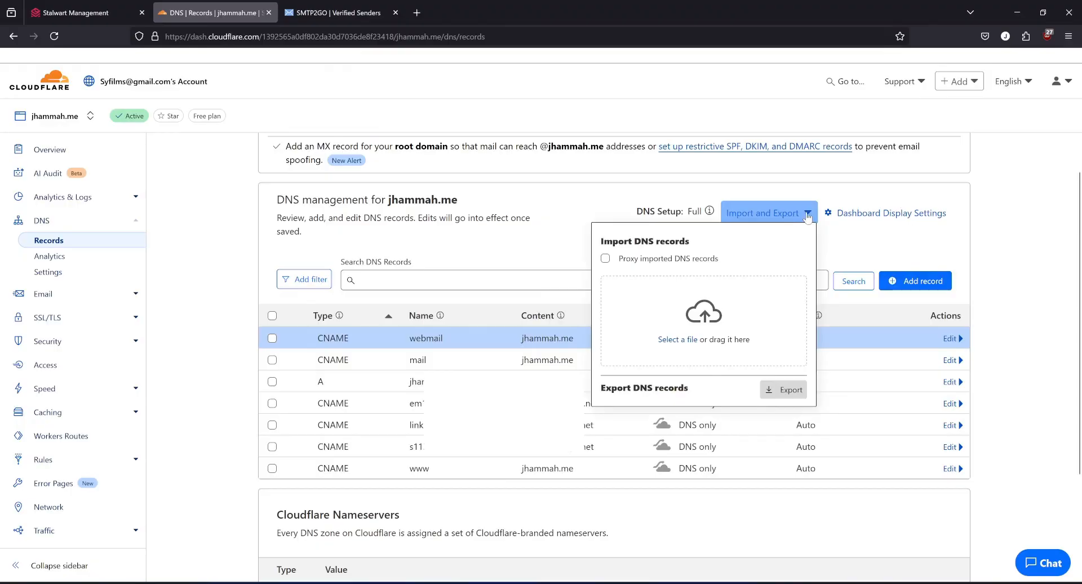
left_click(680, 340)
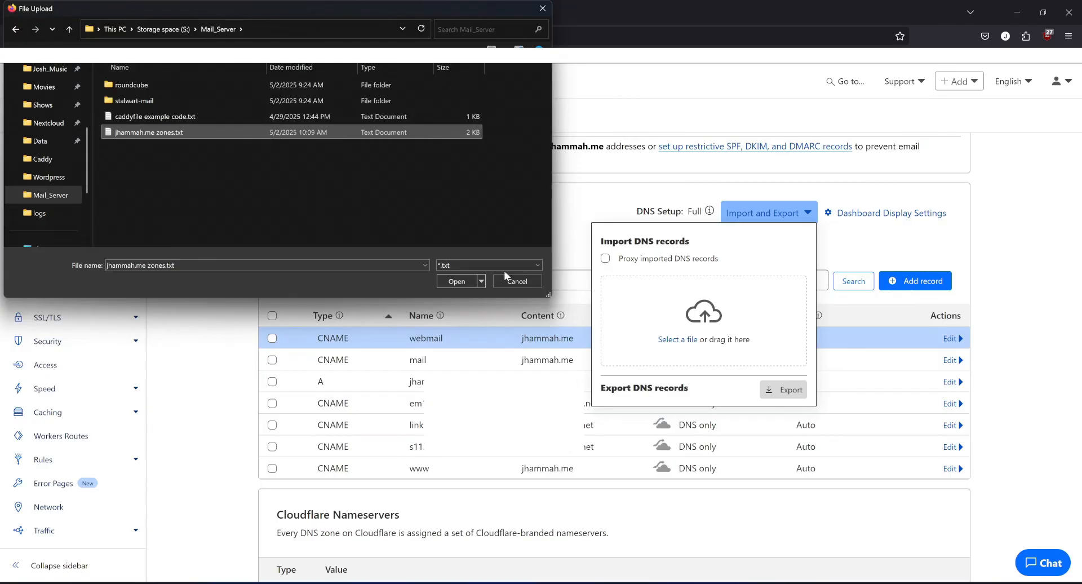
left_click(455, 281)
left_click(780, 397)
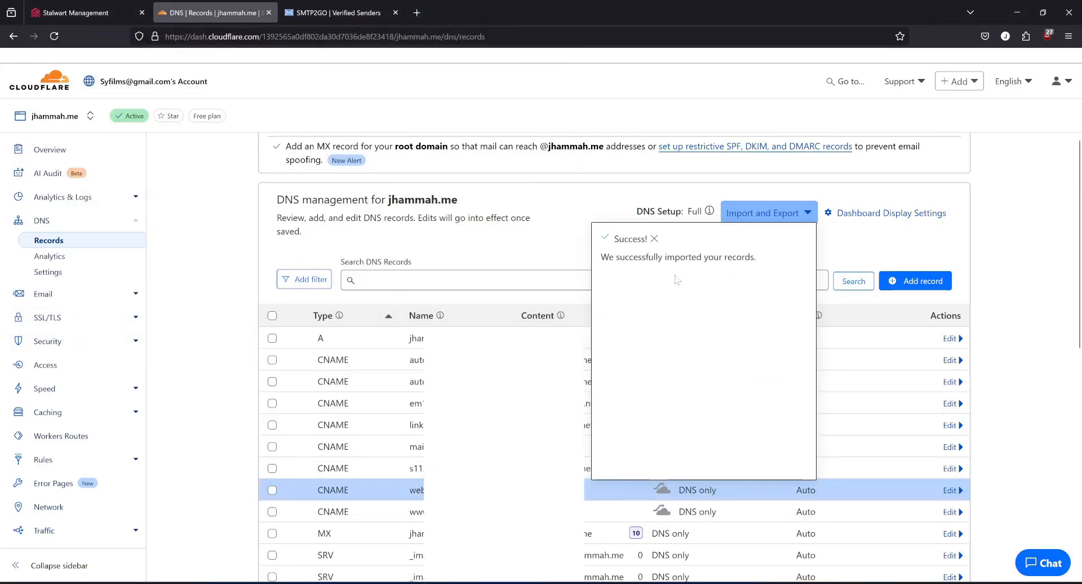
left_click(655, 238)
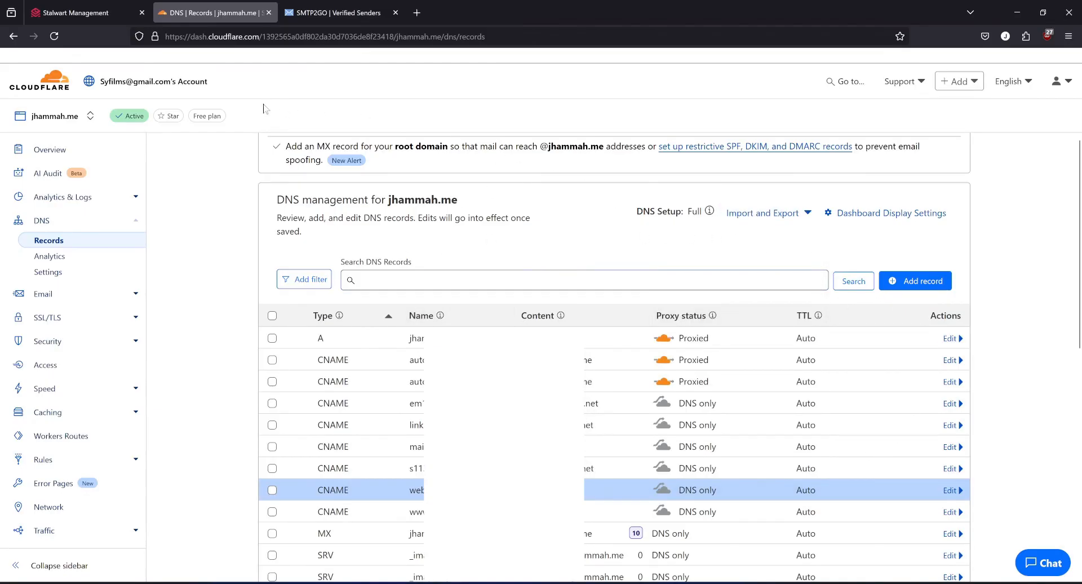
left_click(270, 13)
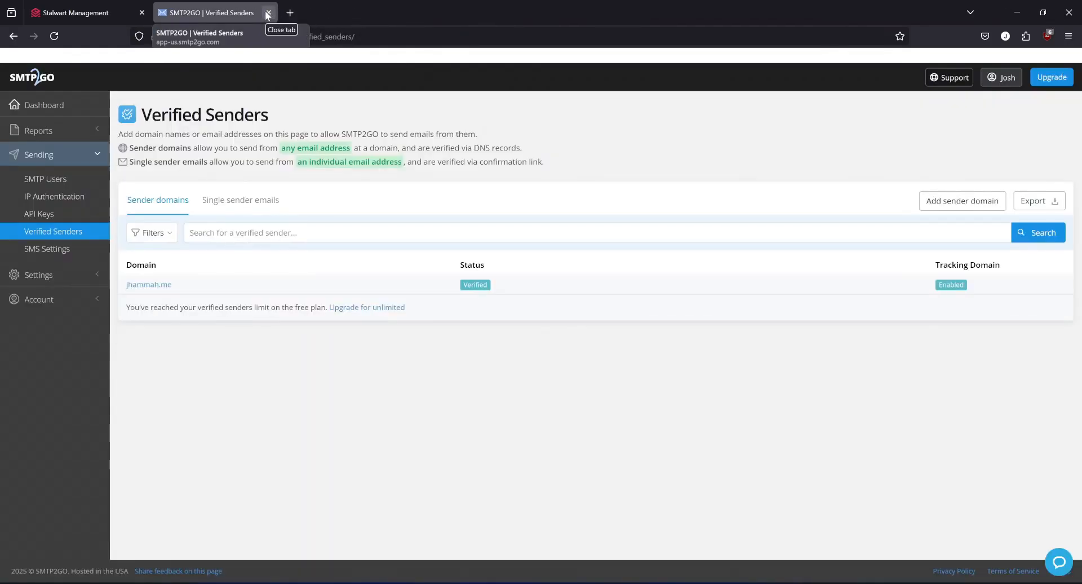
left_click(269, 13)
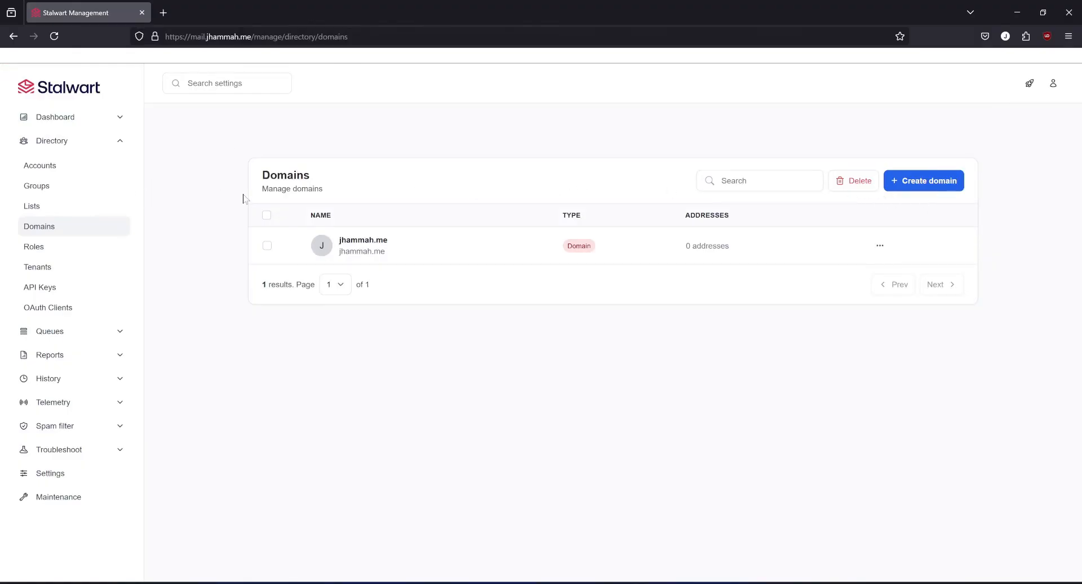
Start a new Stalwart account and fill in the user's e-mail address as login name and e-mail, plus the user's name.
left_click(88, 172)
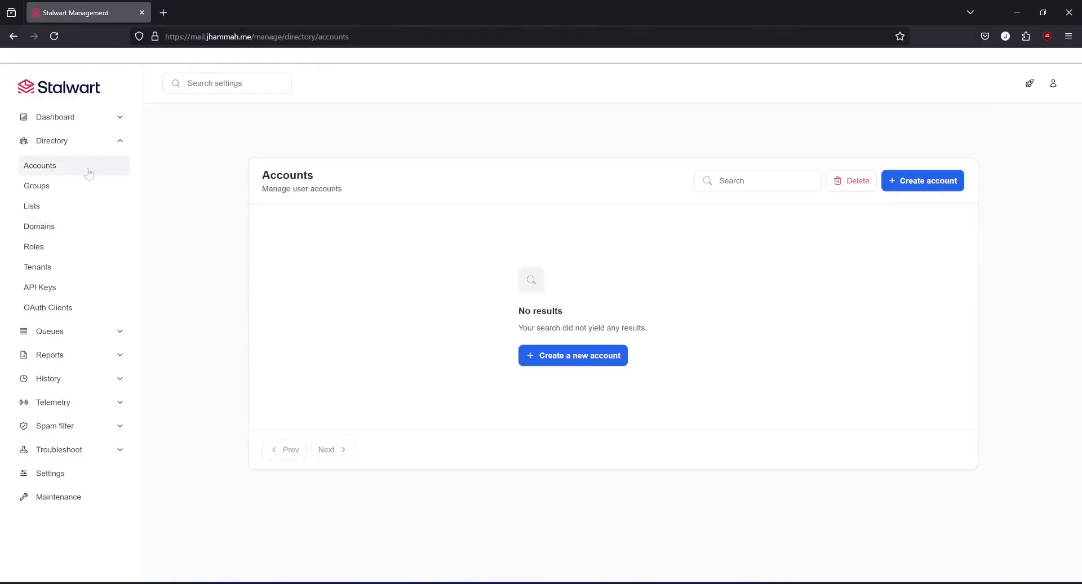
left_click(597, 359)
left_click(460, 282)
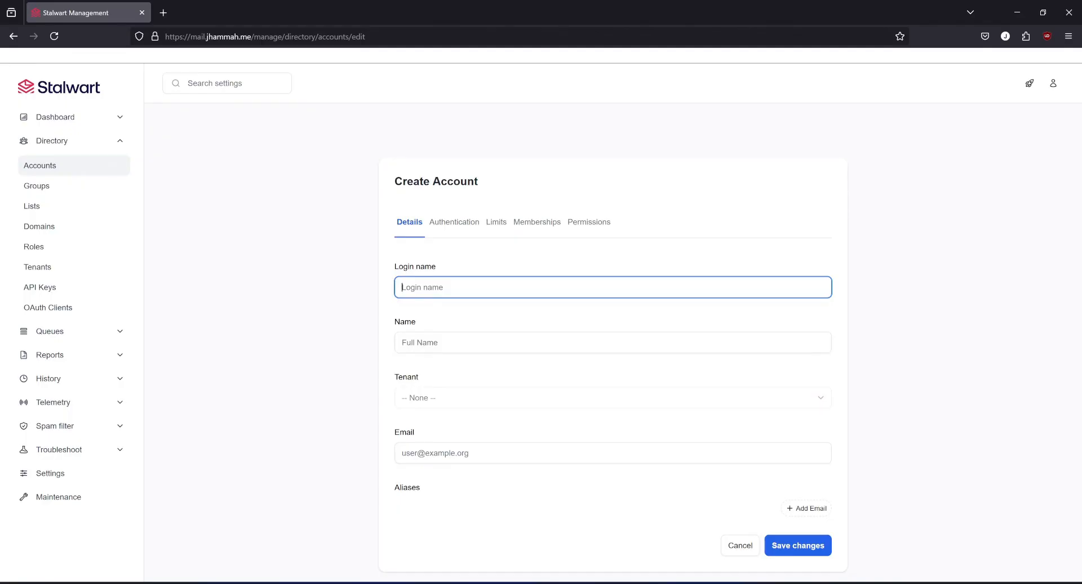
key("ctrl+a")
left_click(450, 453)
key("ctrl+v")
left_click(440, 344)
type("Josh")
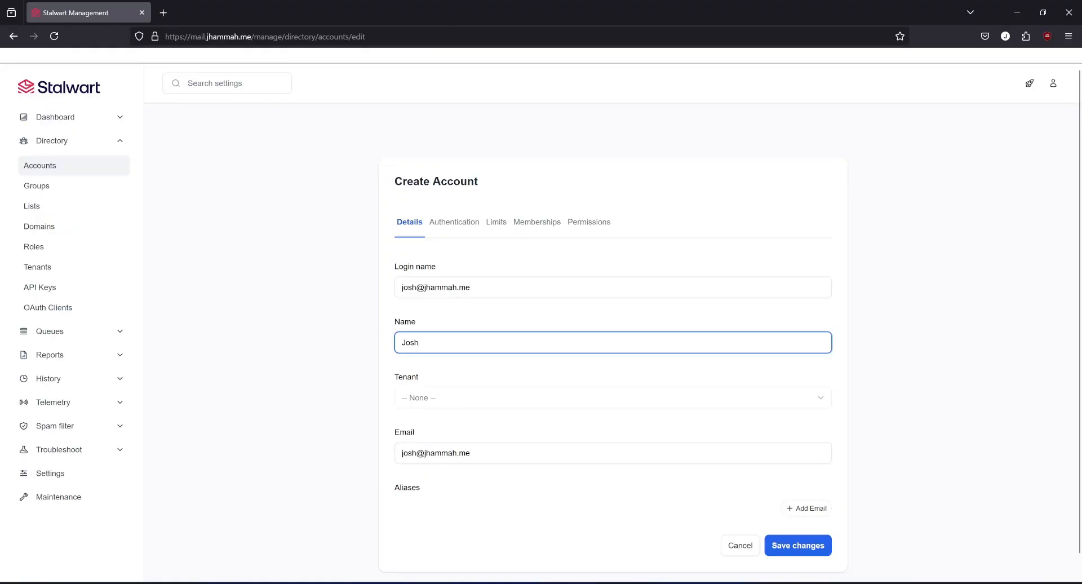
Enter the new account's password in its authentication settings and save the account.
left_click(451, 223)
left_click(443, 287)
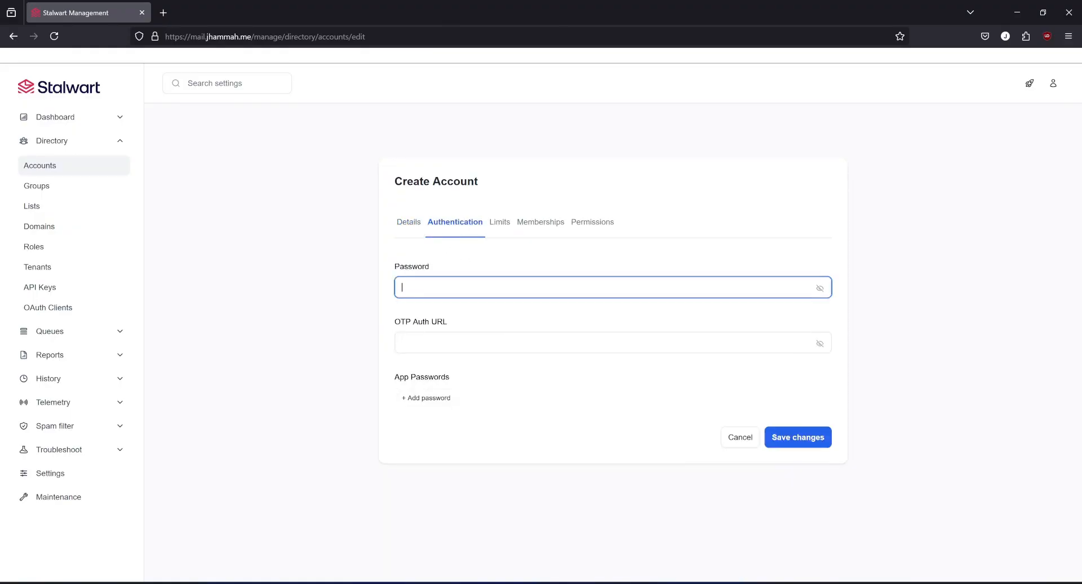
type("•••••••••••")
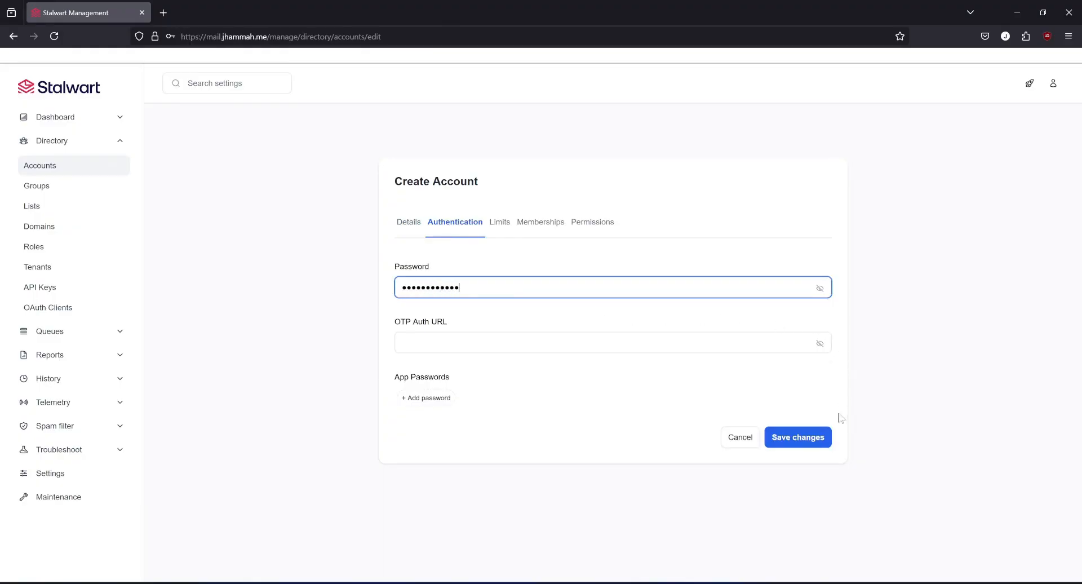
left_click(818, 442)
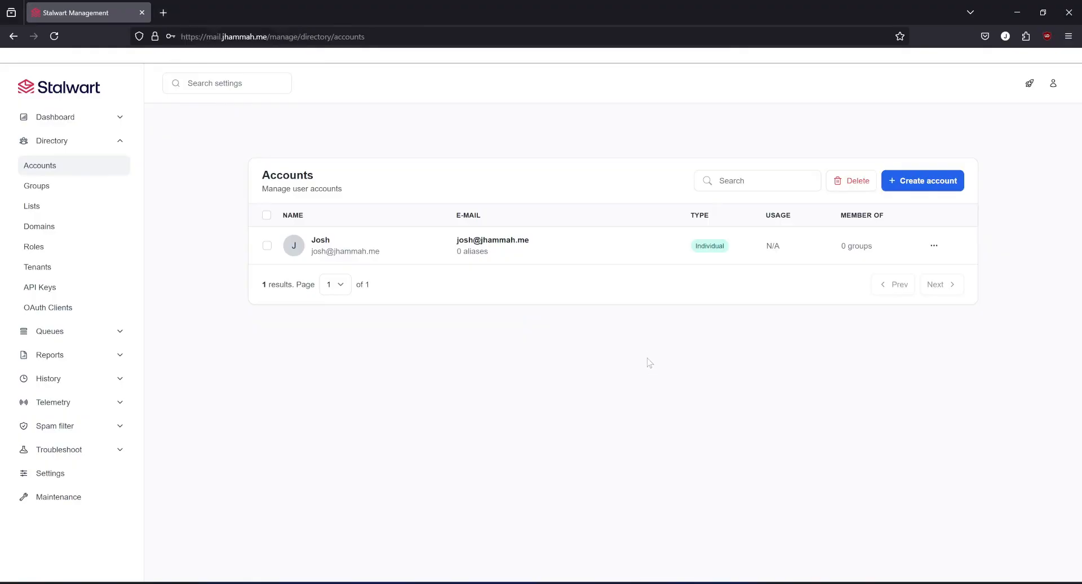
Open webmail.jhammah.me, log in to Roundcube with the account's e-mail and password, and decline saving the login in the browser.
left_click(164, 11)
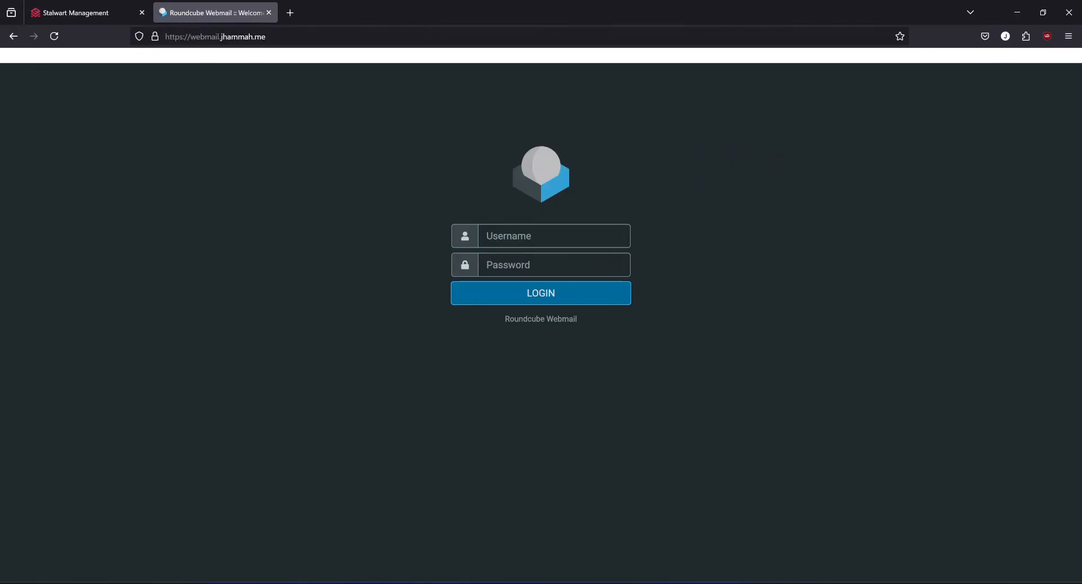
left_click(535, 236)
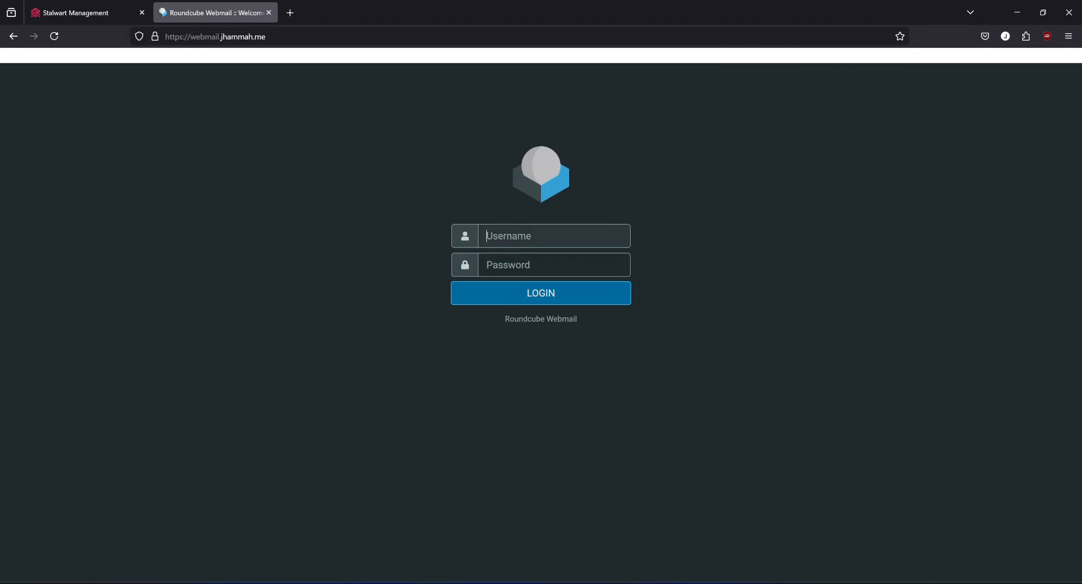
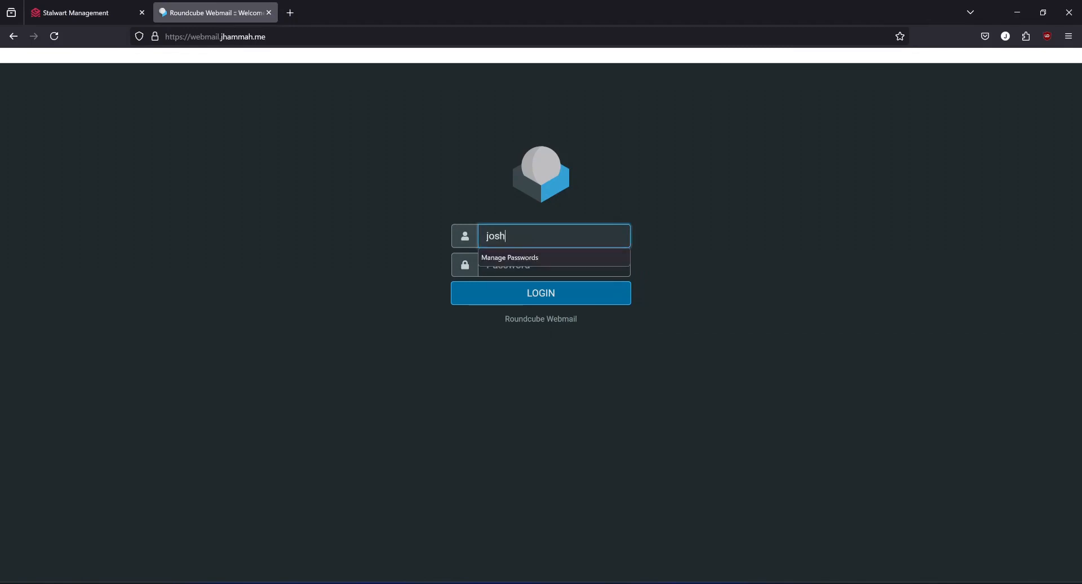
key("Tab")
type("•••••••••••")
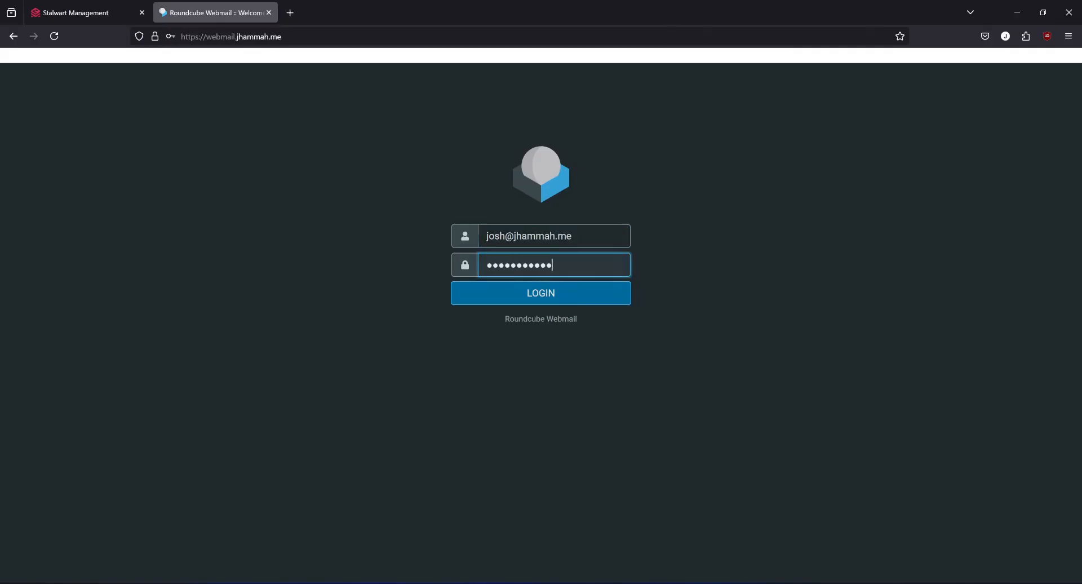
key("Return")
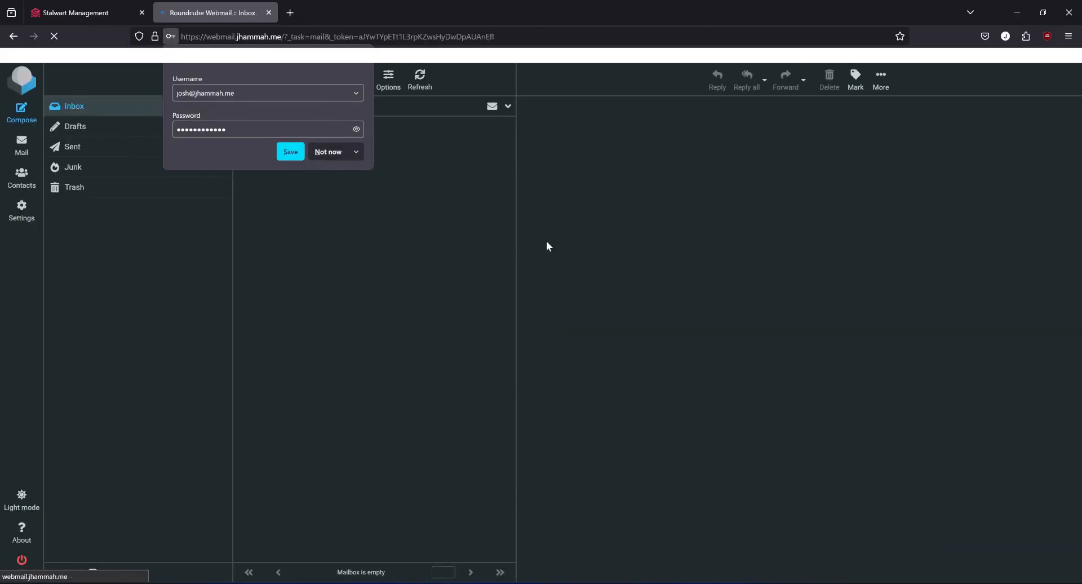
left_click(324, 149)
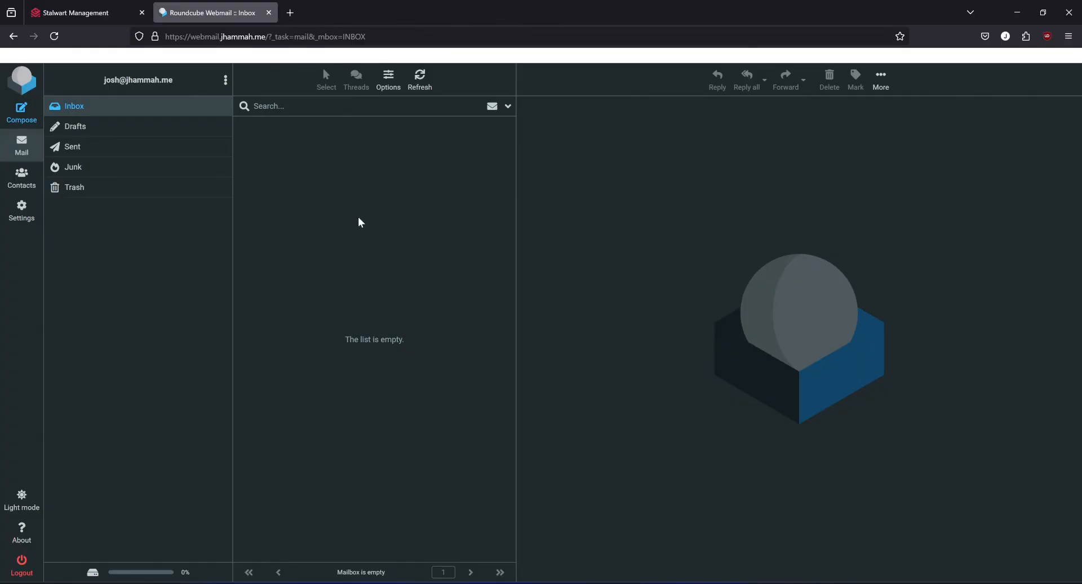
Open sendtestemail.com and send a test message to the new account's e-mail address.
left_click(291, 16)
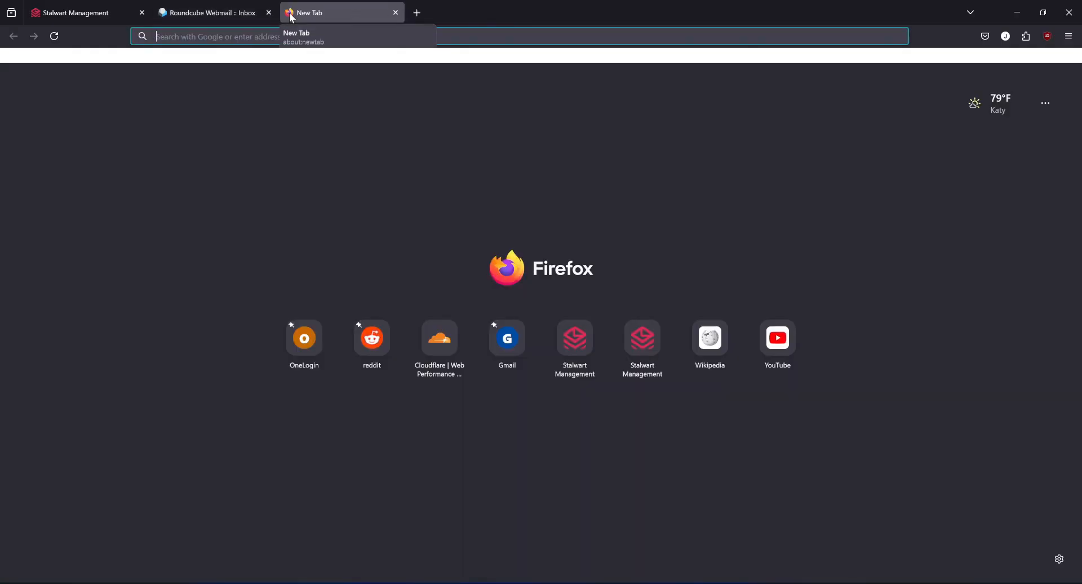
type("sendtestemail.com")
key("Return")
left_click(540, 357)
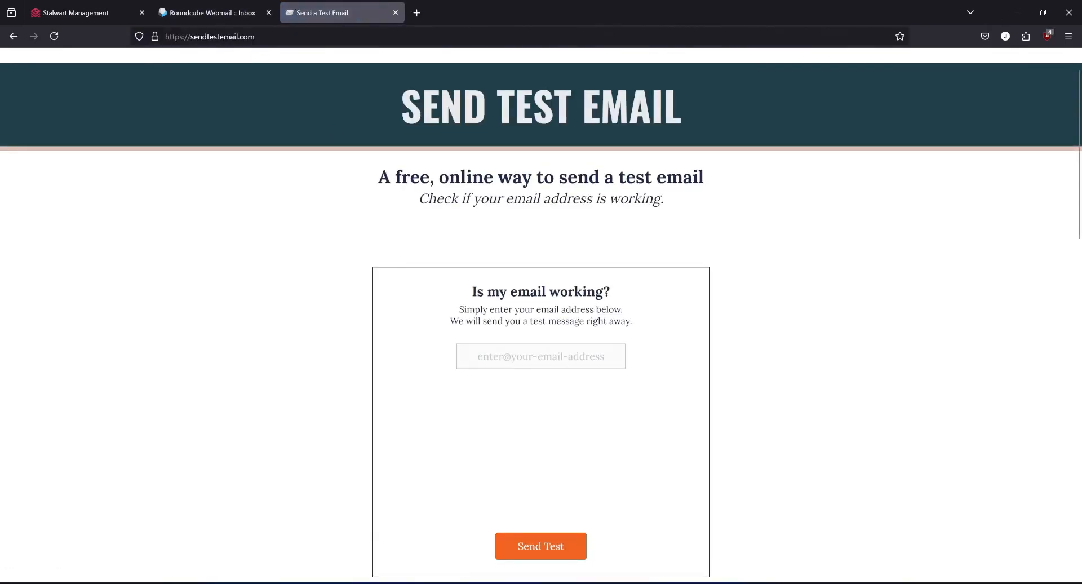
left_click(539, 545)
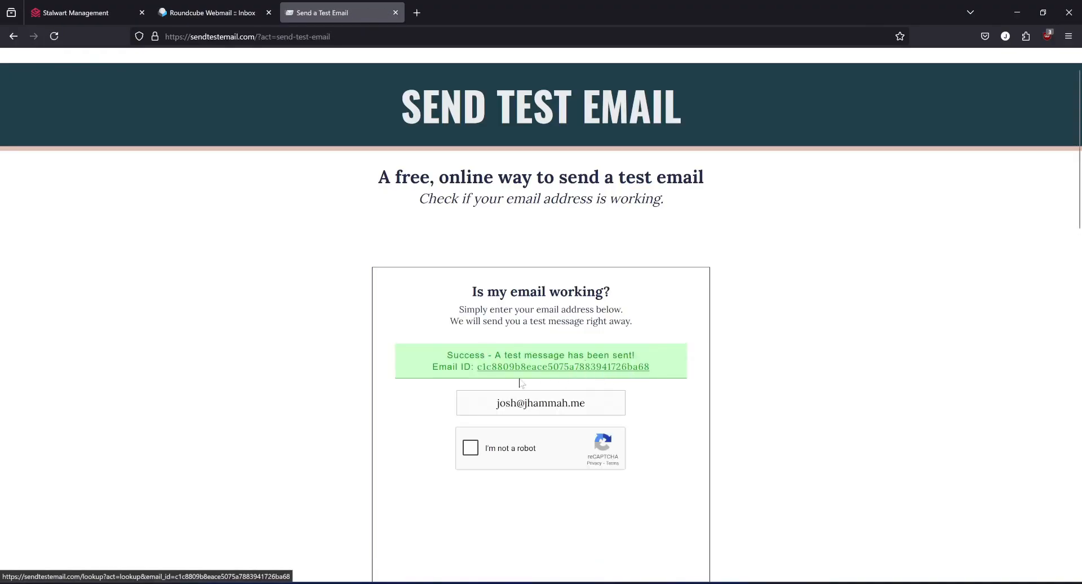
scroll(520, 383, "down", 2)
Return to Roundcube and refresh the inbox to check for the test message.
left_click(218, 15)
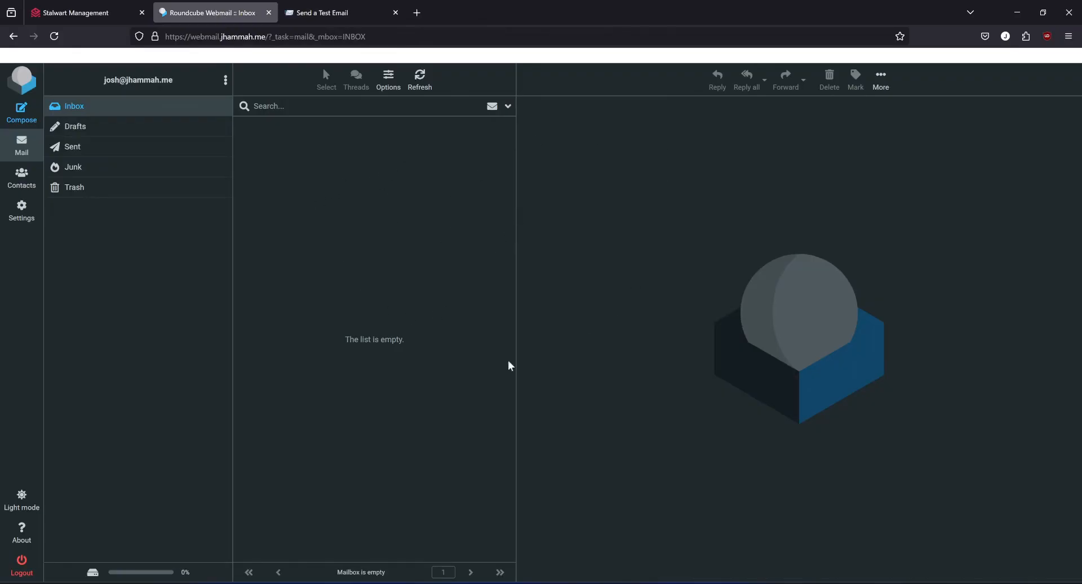
left_click(420, 84)
left_click(104, 106)
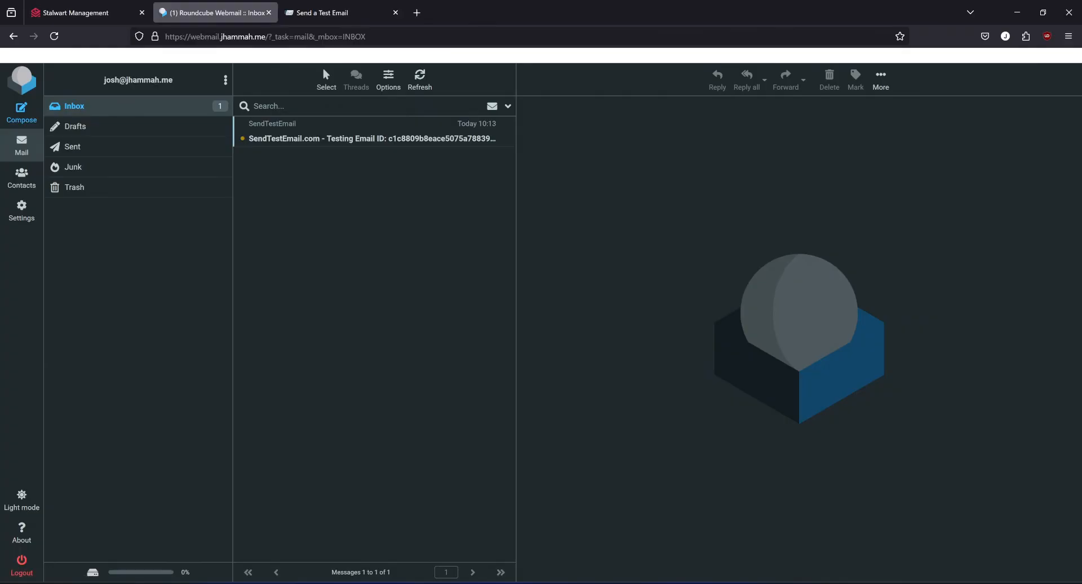
Open the SendTestEmail message in the Roundcube inbox and read its contents.
left_click(368, 142)
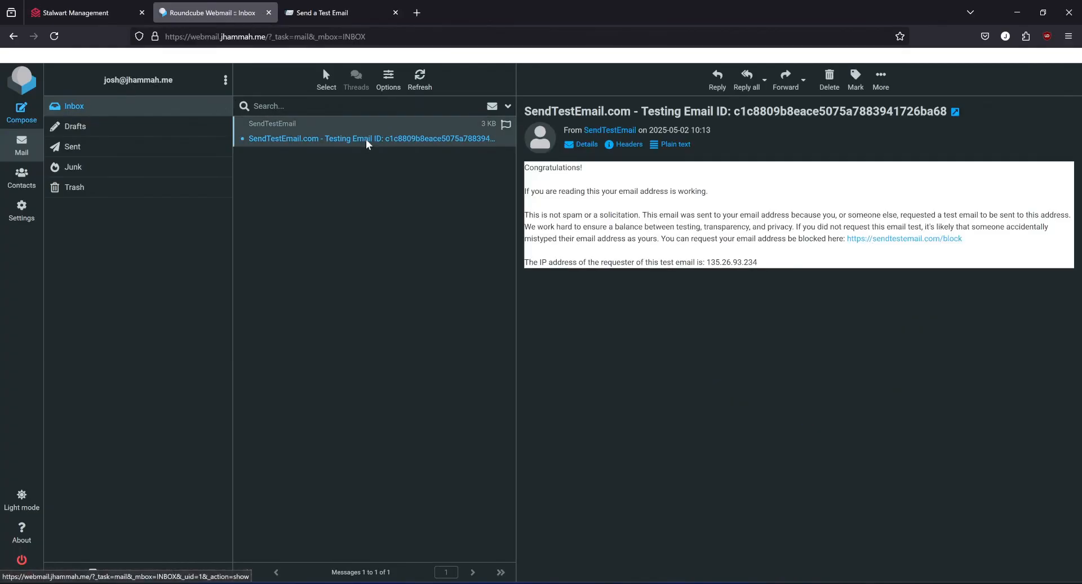
left_click_drag(544, 191, 733, 185)
left_click(709, 191)
left_click(448, 190)
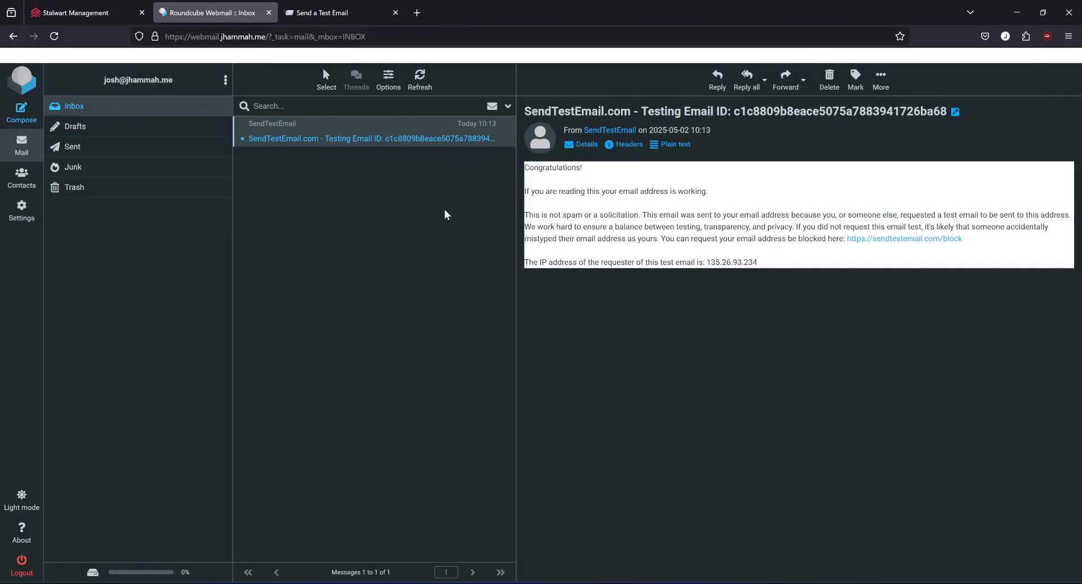
Open mail-tester.com, copy its test address, and enter it as the recipient of a new Roundcube message.
left_click(338, 11)
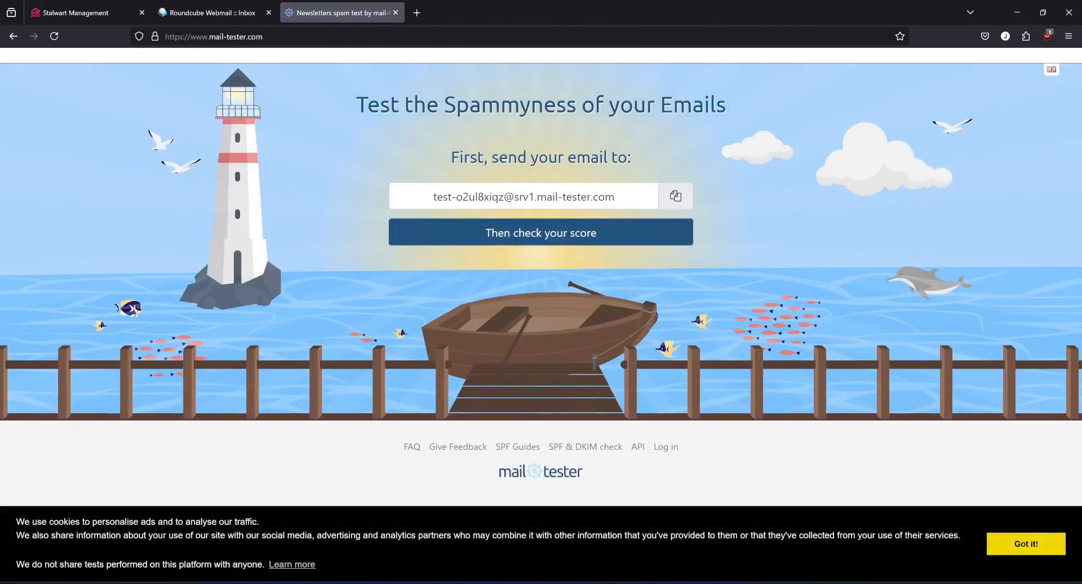
left_click(676, 198)
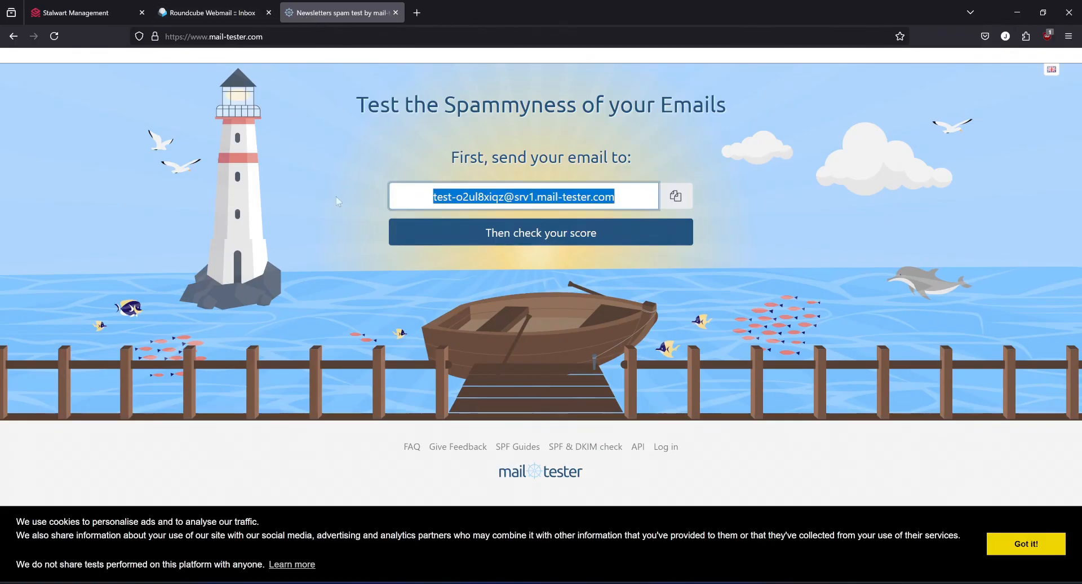
left_click(234, 11)
left_click(12, 118)
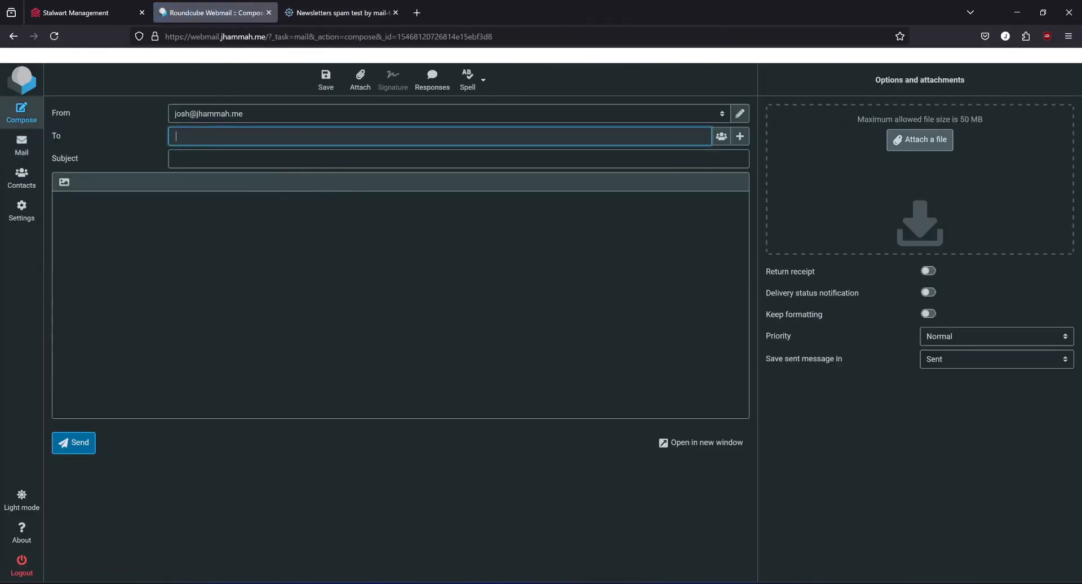
key("ctrl+v")
key("Tab")
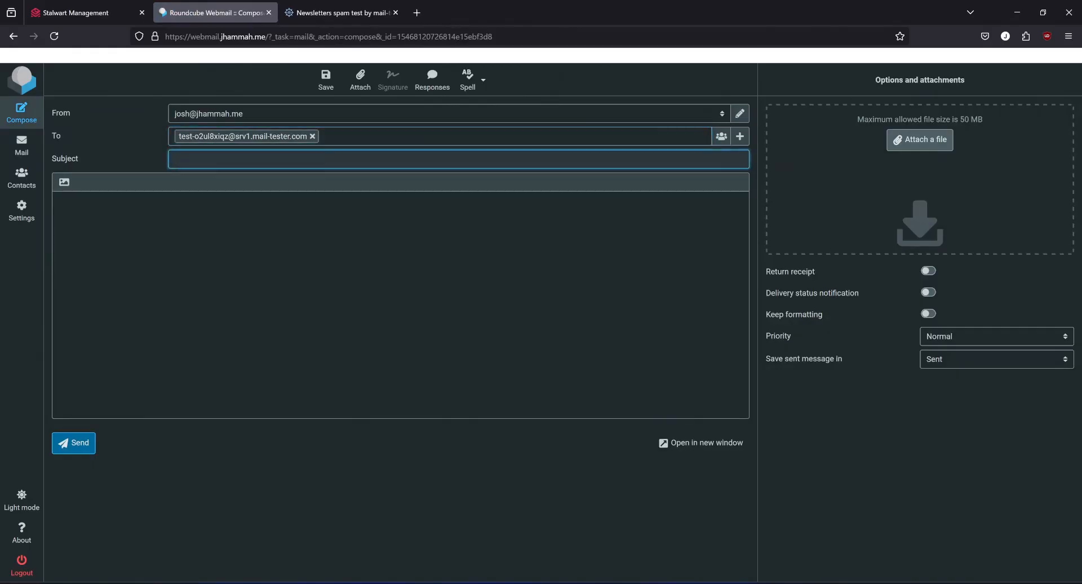
Set the subject to "Test email from my new server", write "Hello! This is just a test" as the body, and send the message.
type("Test")
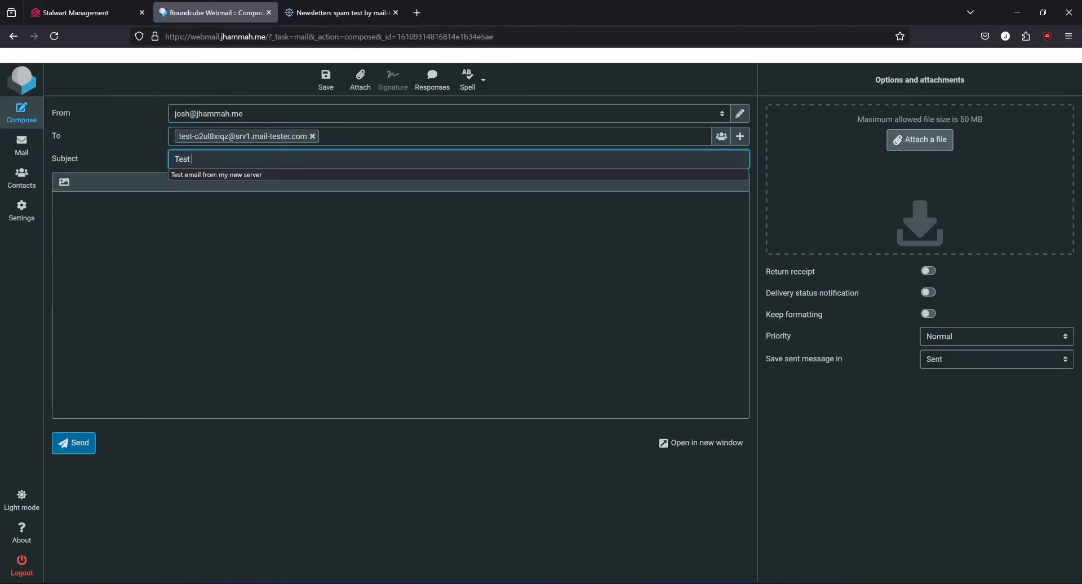
left_click(270, 176)
key("Tab")
type("Hello! Th")
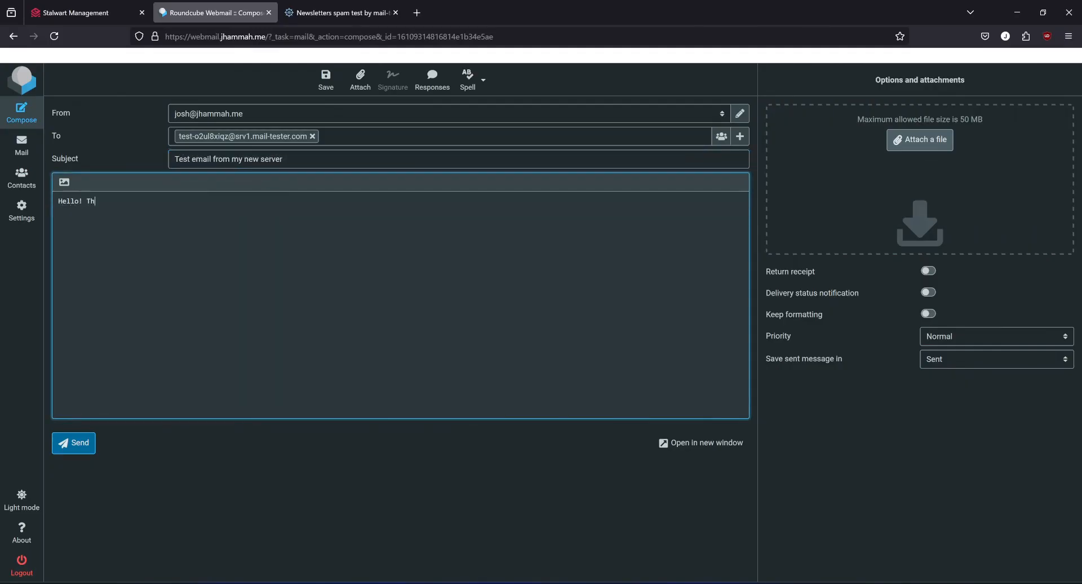
type("is is just a test.")
left_click(83, 445)
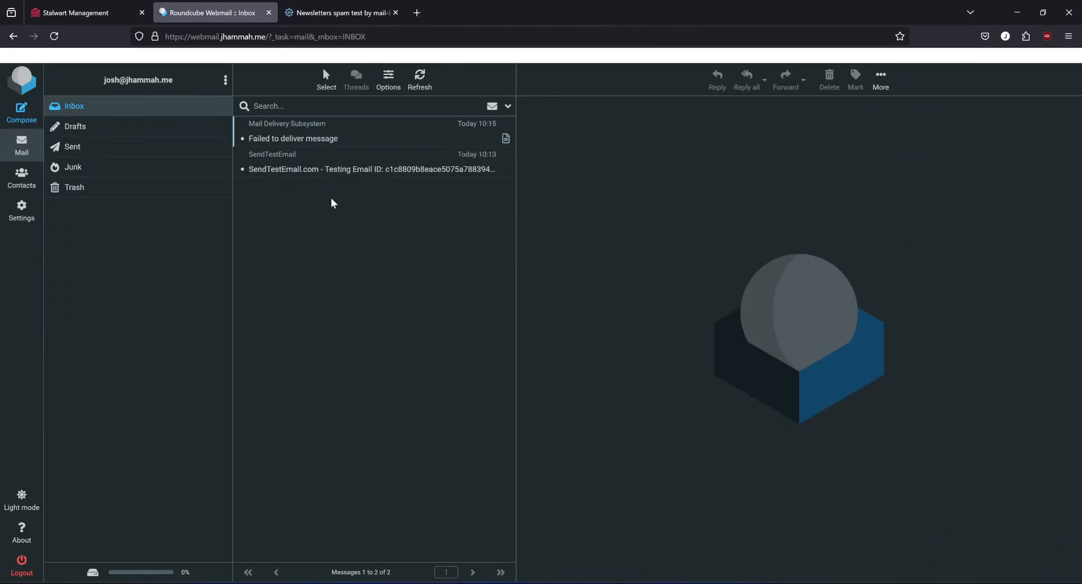
Refresh the Roundcube inbox, and check the sent message's score on mail-tester.com.
left_click(423, 84)
left_click(419, 79)
left_click(340, 13)
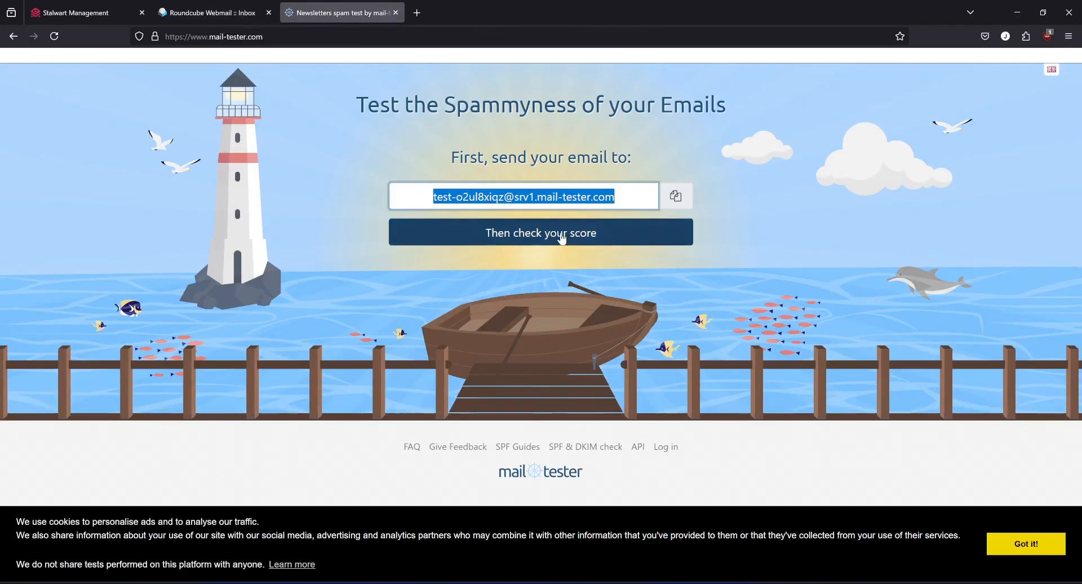
left_click(530, 240)
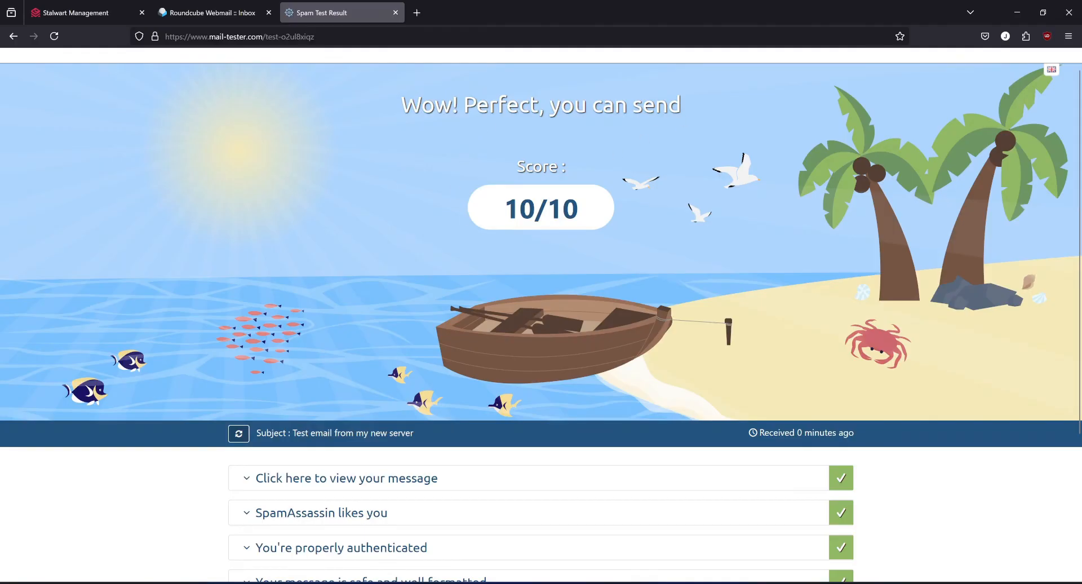
Examine the overall score and the individual checks in the spam test result.
left_click_drag(519, 210, 581, 212)
left_click(526, 229)
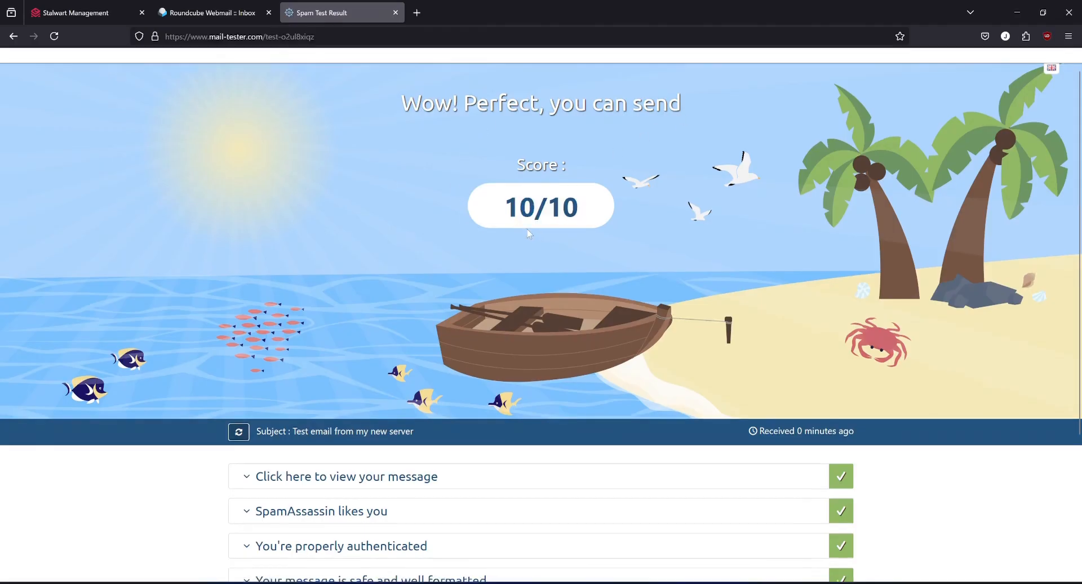
scroll(527, 228, "down", 3)
scroll(527, 227, "down", 1)
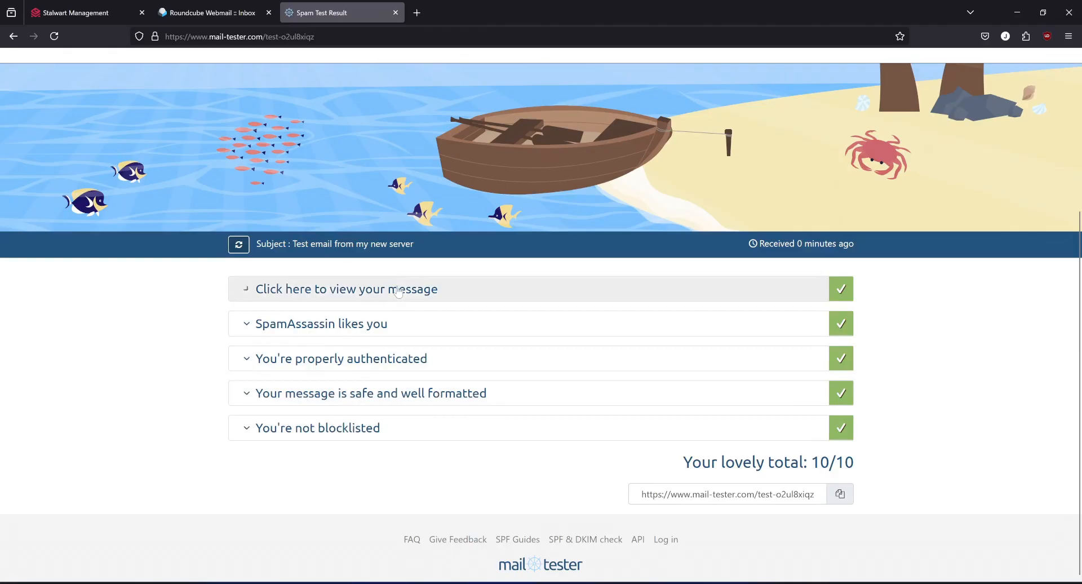
scroll(770, 425, "up", 4)
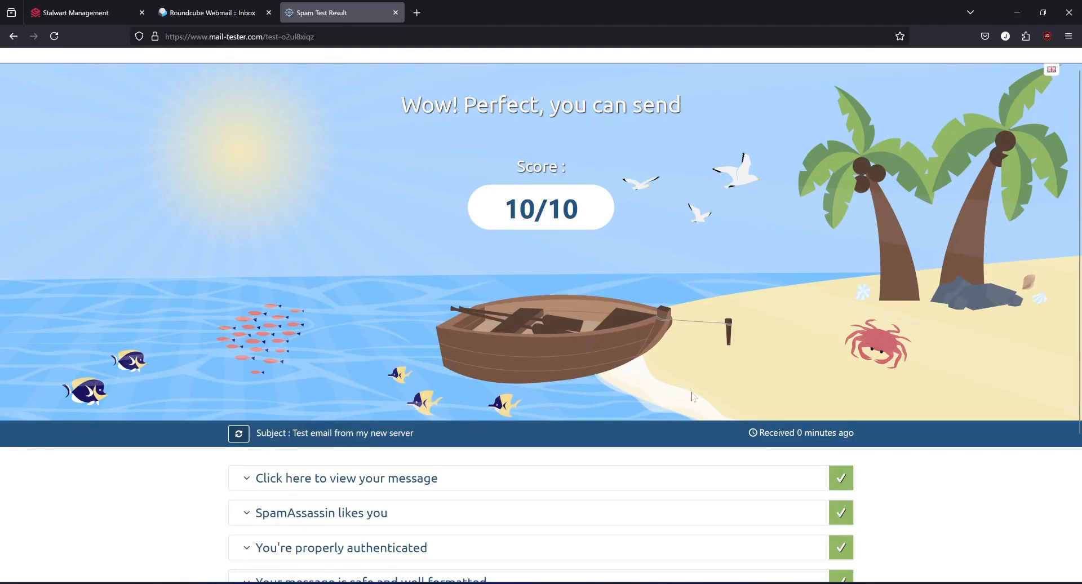
Switch to Docker Desktop to view the mail_server containers.
left_click(689, 583)
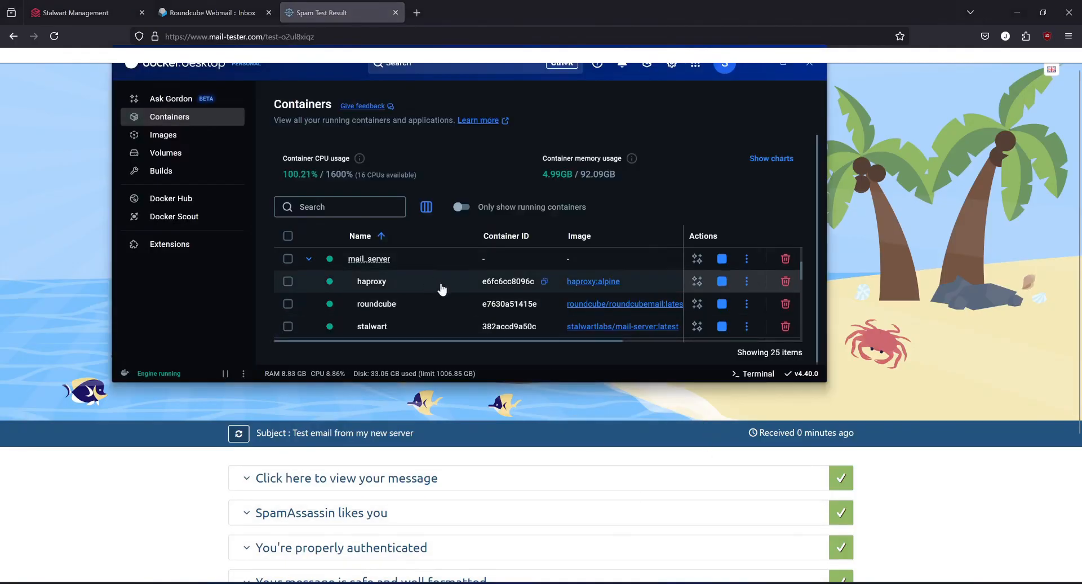